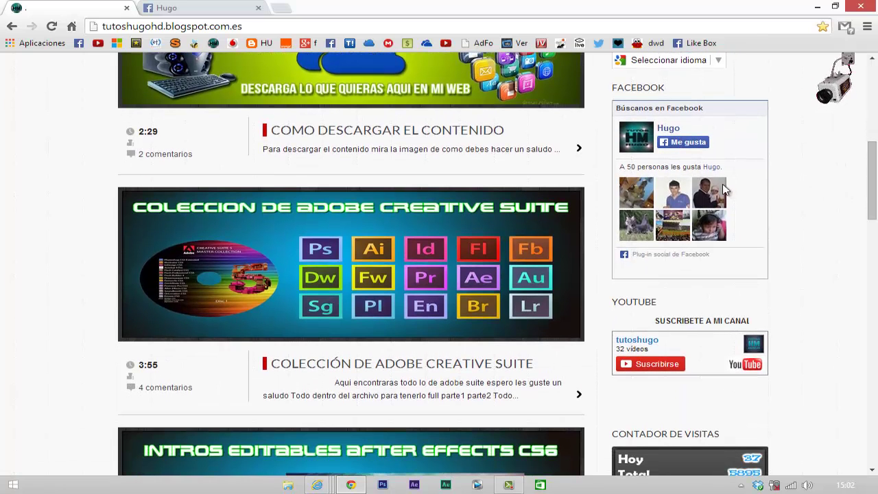
# Look through the blog home page's sidebar gadgets, including the YouTube subscribe box and the visit counter
pyautogui.scroll(-3, 872, 163)
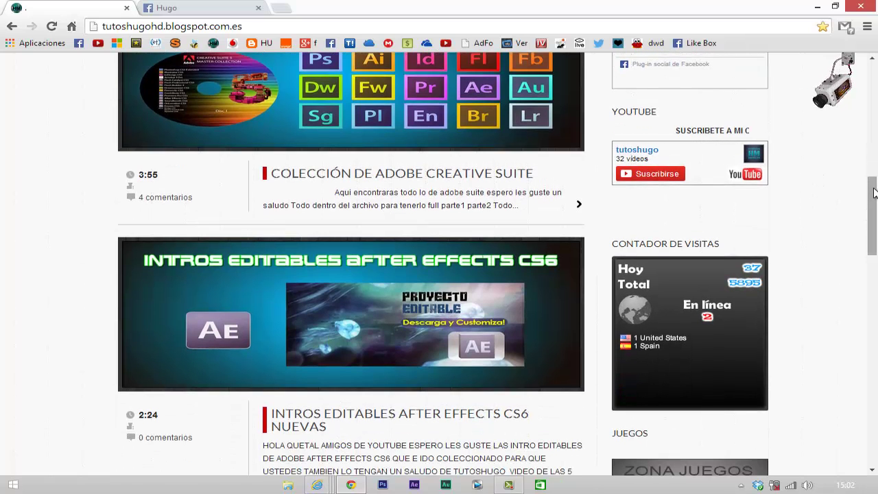
pyautogui.scroll(-2, 754, 213)
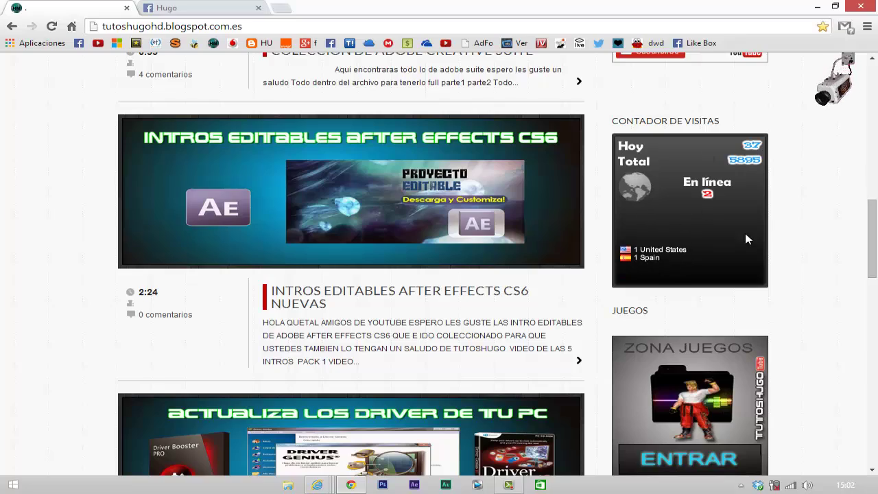
pyautogui.scroll(10, 877, 186)
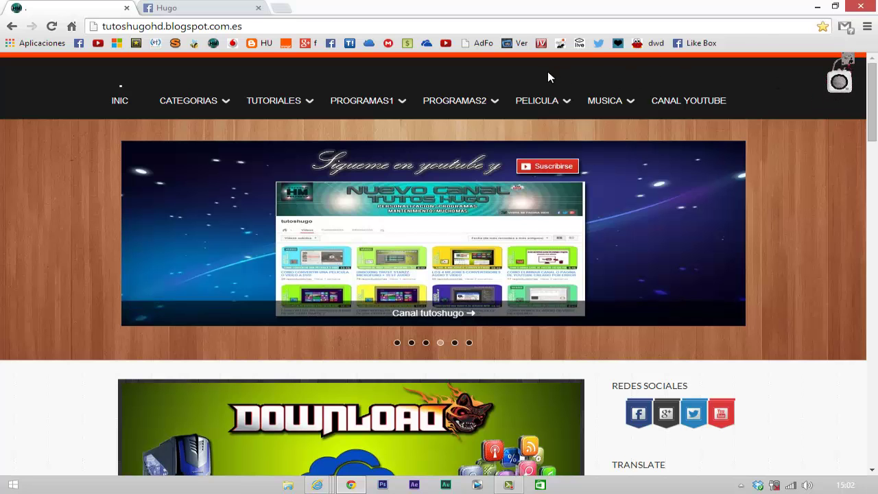
# Open the blog's CONSEJOS BLOGGER page and find the Firedrive download for the social network codes
pyautogui.moveTo(453, 108)
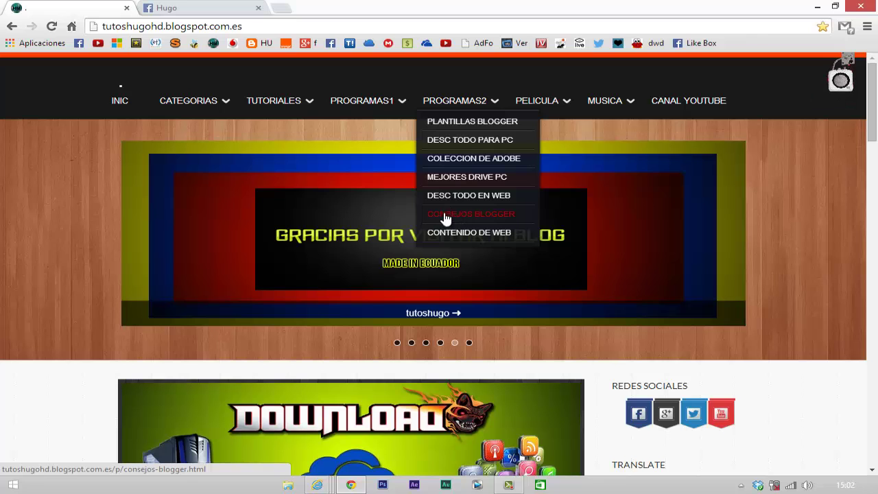
pyautogui.click(478, 214)
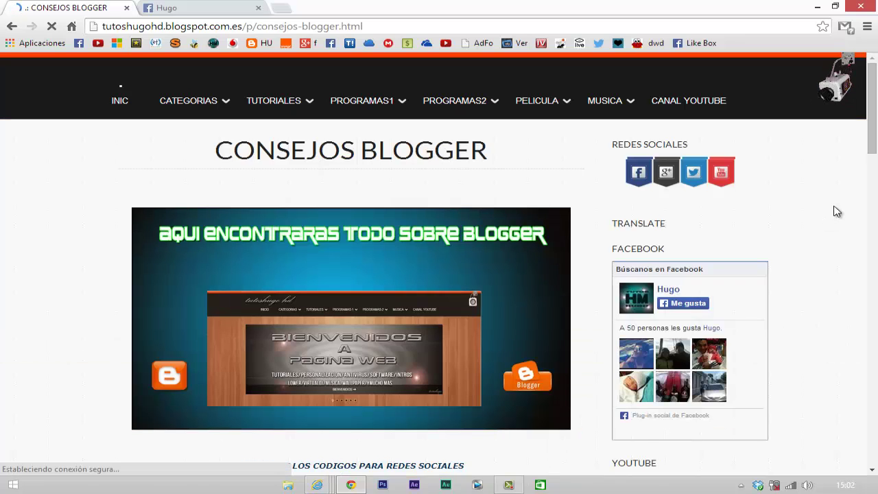
pyautogui.scroll(-1, 834, 213)
pyautogui.scroll(-4, 837, 211)
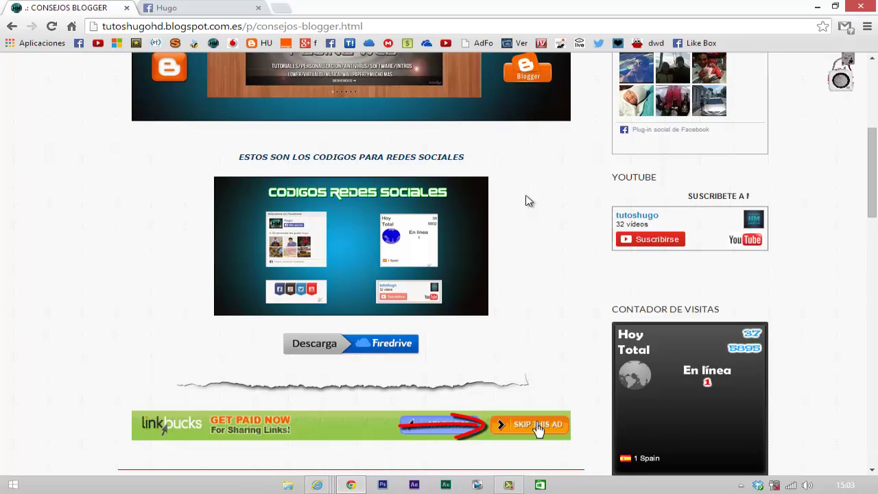
pyautogui.scroll(-1, 535, 202)
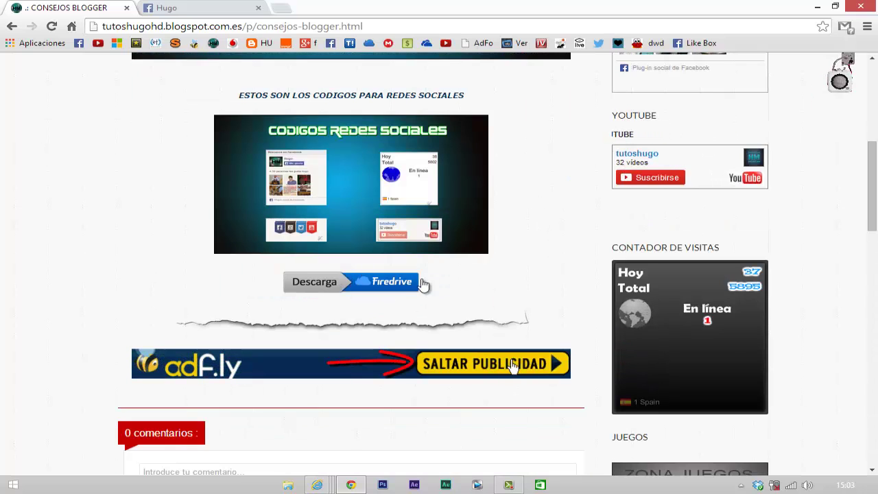
# Minimize the browser and turn on the display of the desktop icons
pyautogui.click(818, 7)
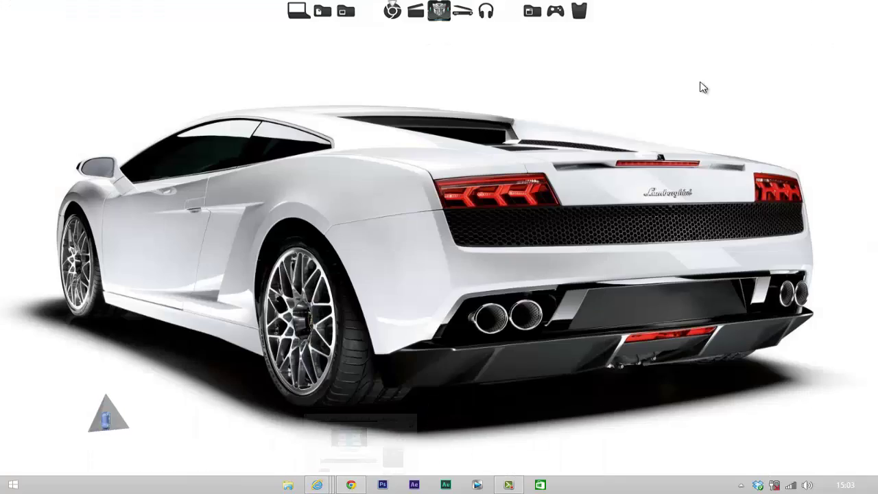
pyautogui.rightClick(506, 142)
pyautogui.moveTo(611, 148)
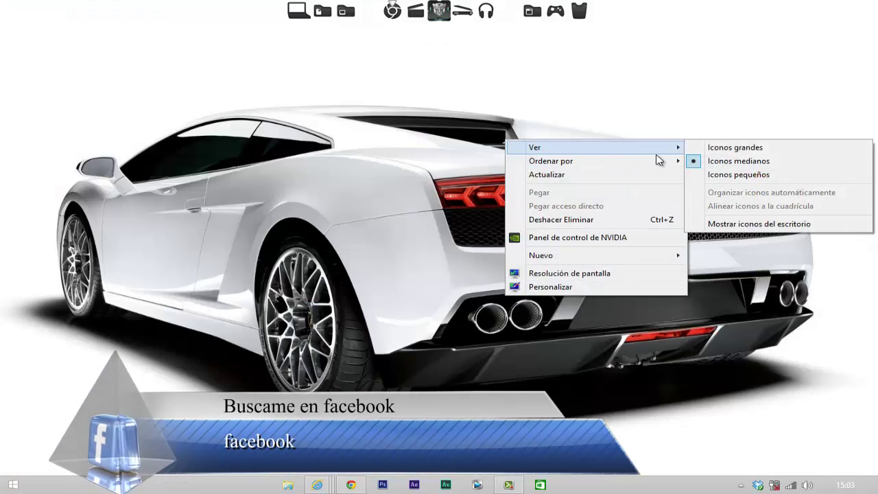
pyautogui.click(739, 225)
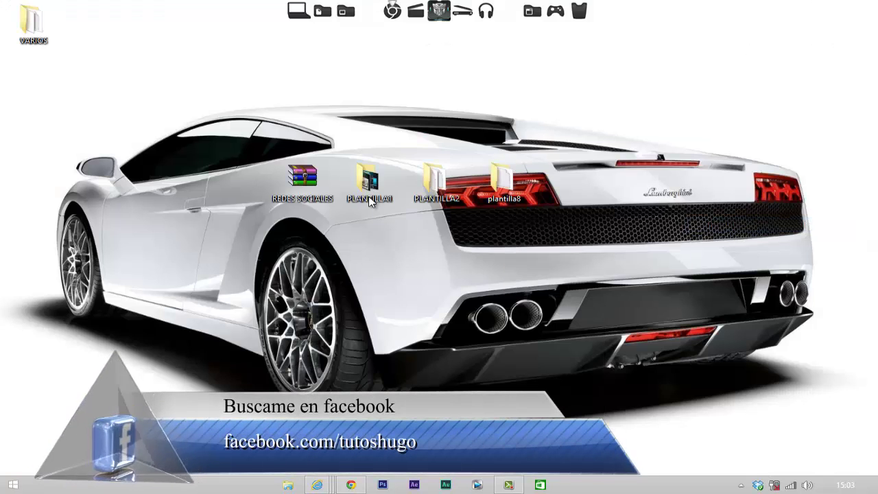
# Extract the REDES SOCIALES archive onto the desktop and place the extracted document just below the archive
pyautogui.rightClick(307, 194)
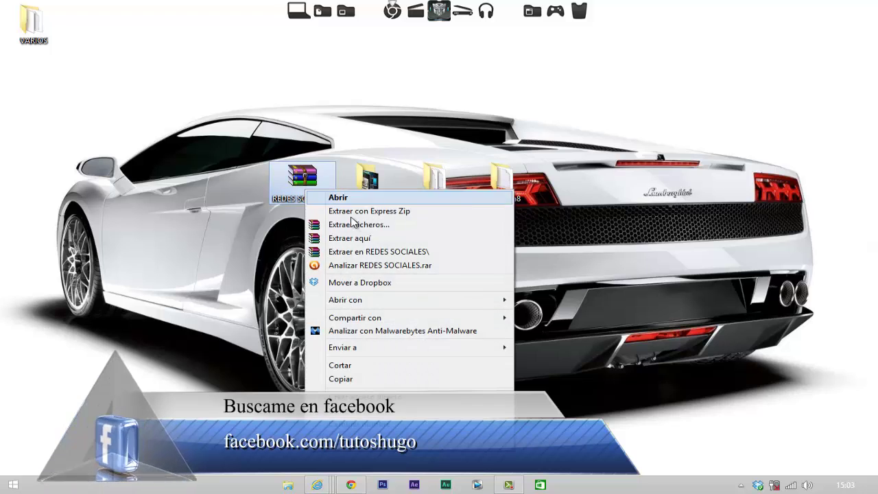
pyautogui.click(386, 238)
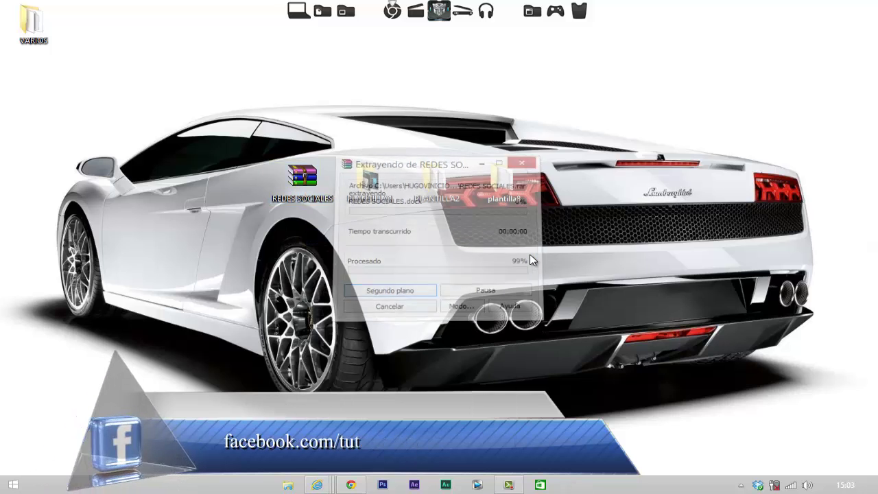
pyautogui.moveTo(33, 109); pyautogui.dragTo(301, 257)
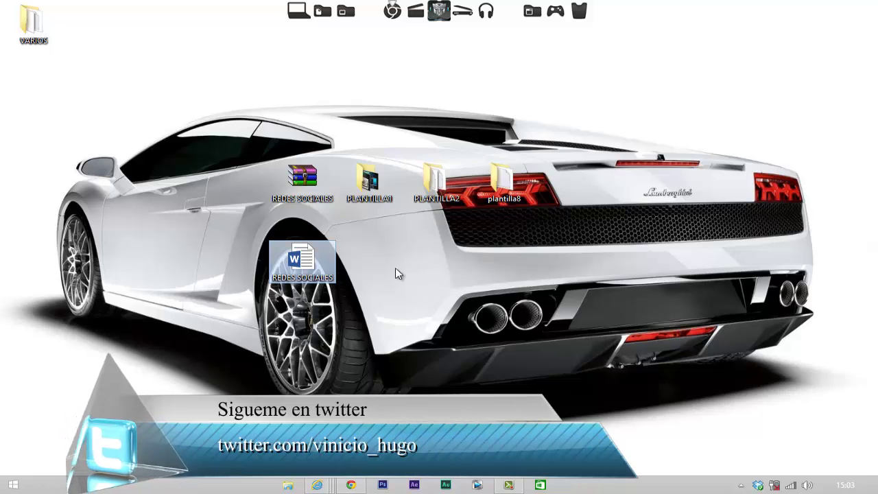
# Open the REDES SOCIALES document in Word and review its YouTube, social network, Like Box and visit counter sections
pyautogui.rightClick(310, 264)
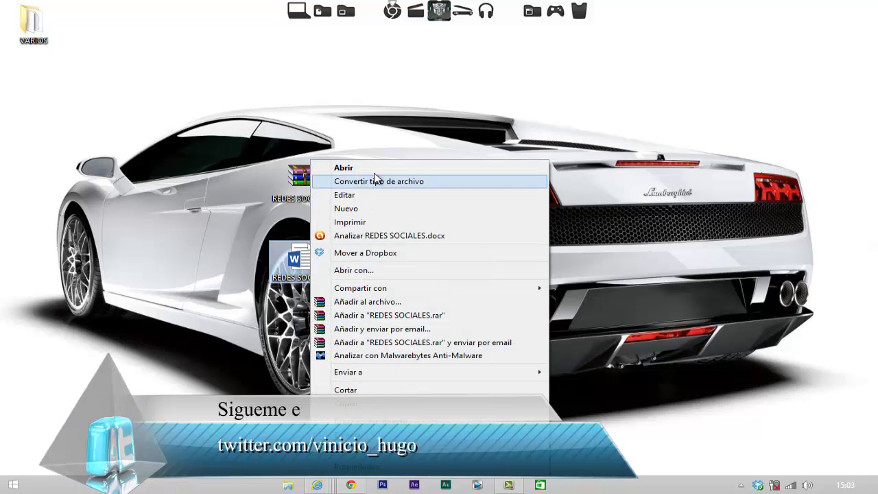
pyautogui.click(373, 169)
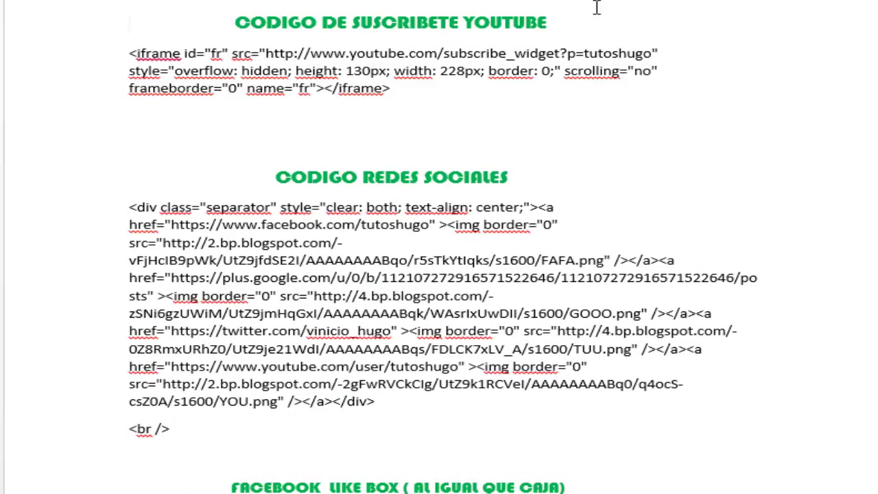
pyautogui.scroll(-5, 406, 234)
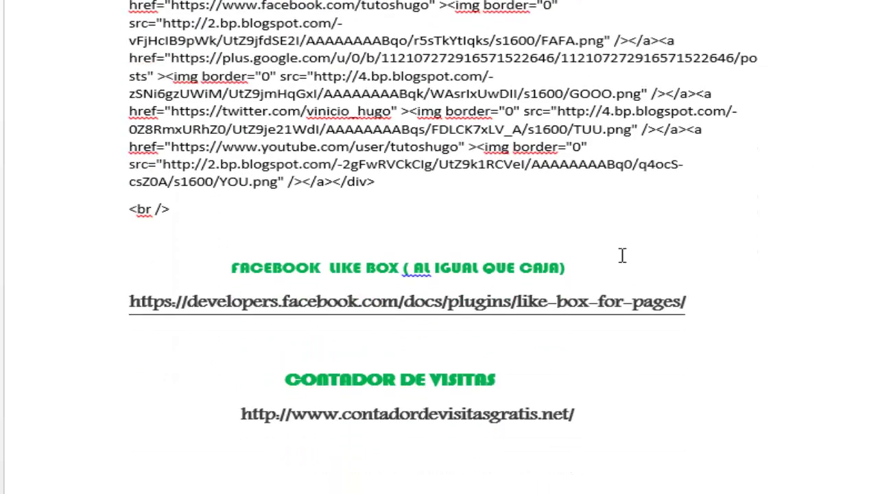
pyautogui.scroll(5, 877, 383)
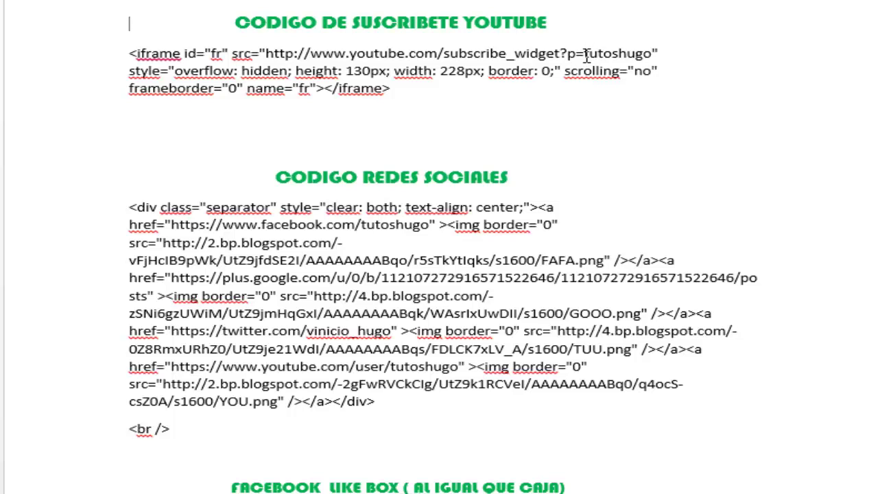
# Compare the channel name tutoshugo in the YouTube subscribe code with the name shown on the YouTube channel page
pyautogui.moveTo(585, 53); pyautogui.dragTo(634, 55)
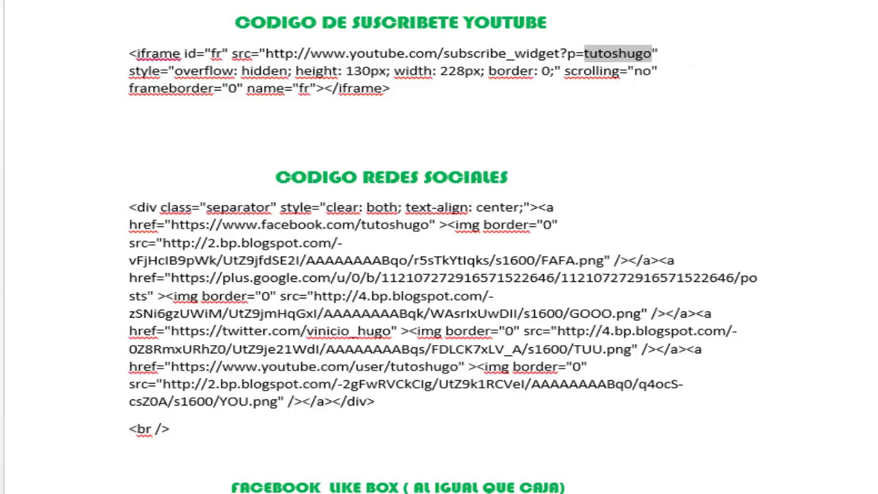
pyautogui.click(21, 479)
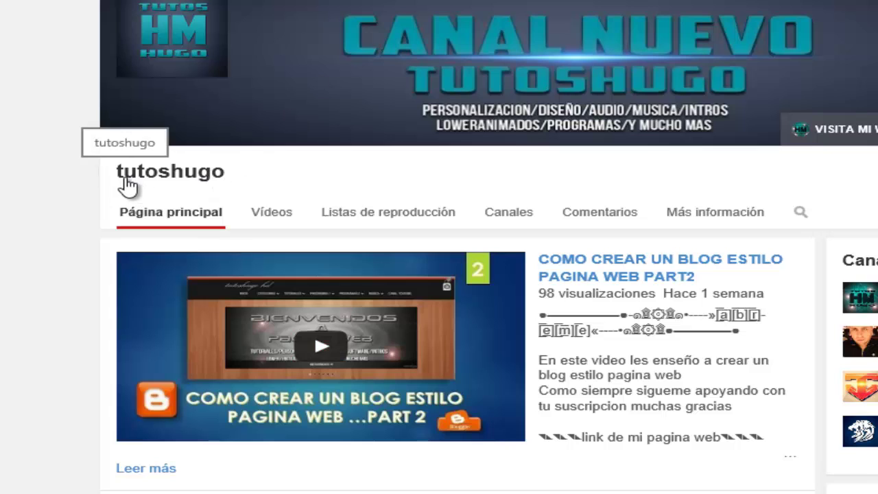
pyautogui.moveTo(114, 181); pyautogui.dragTo(183, 194)
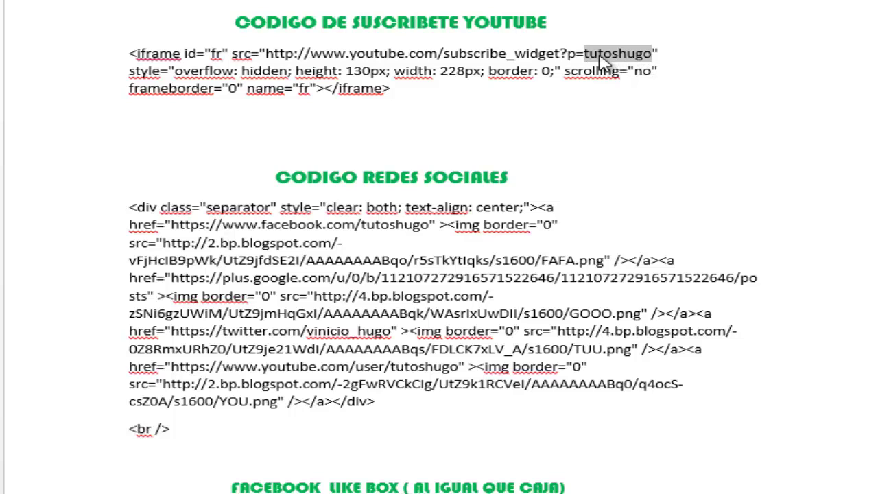
pyautogui.click(249, 134)
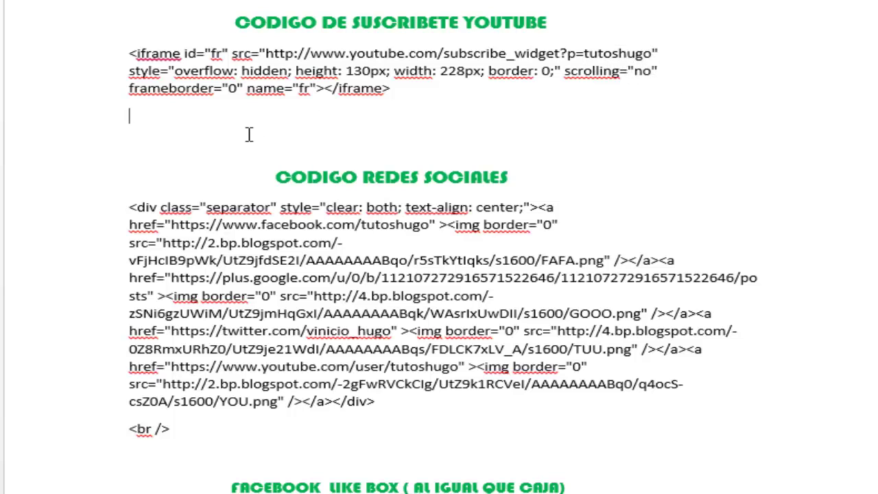
# Copy the whole iframe code under CODIGO DE SUSCRIBETE YOUTUBE
pyautogui.moveTo(146, 58); pyautogui.dragTo(405, 104)
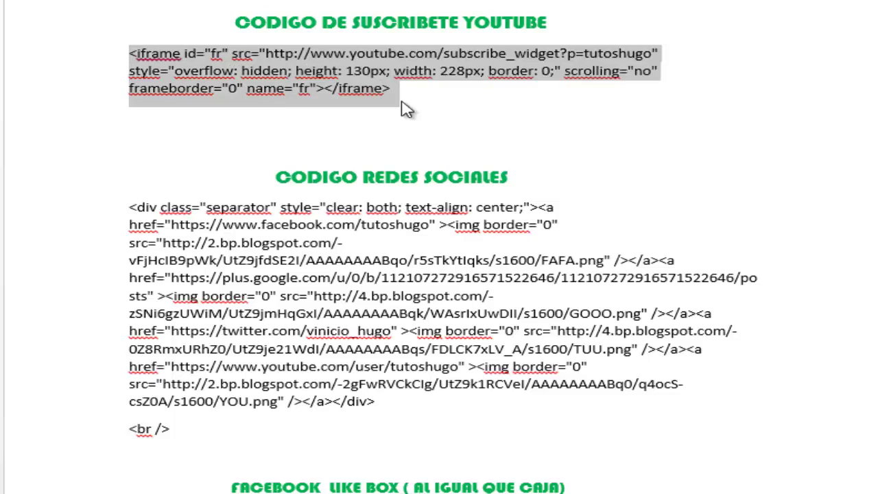
pyautogui.rightClick(254, 62)
pyautogui.click(350, 107)
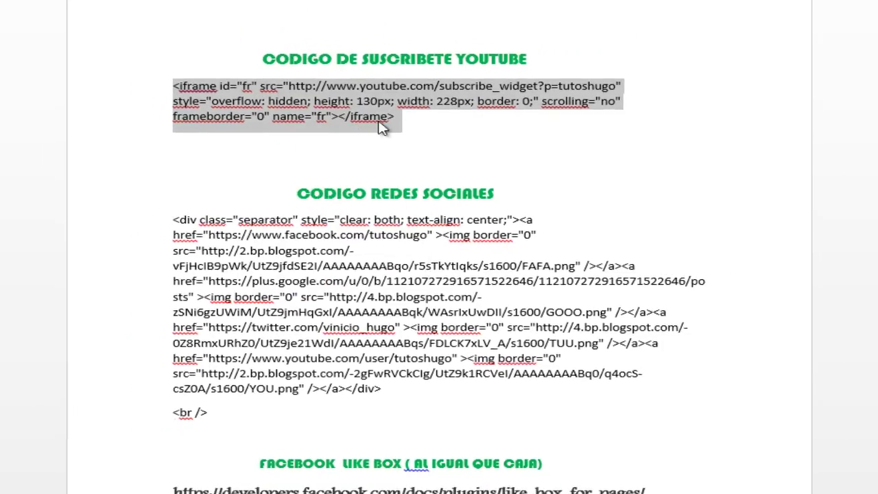
# Switch back to Chrome and open Blogger from the Google apps in a new tab
pyautogui.press('super+d')
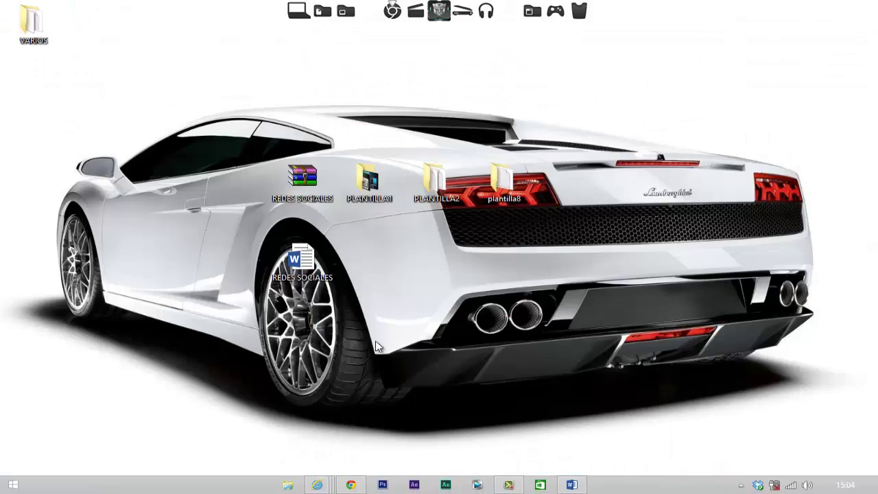
pyautogui.click(350, 483)
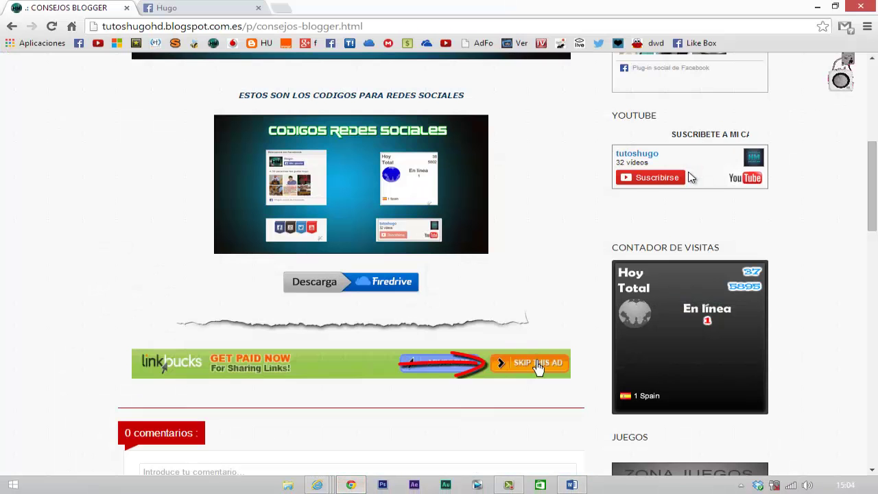
pyautogui.scroll(5, 511, 128)
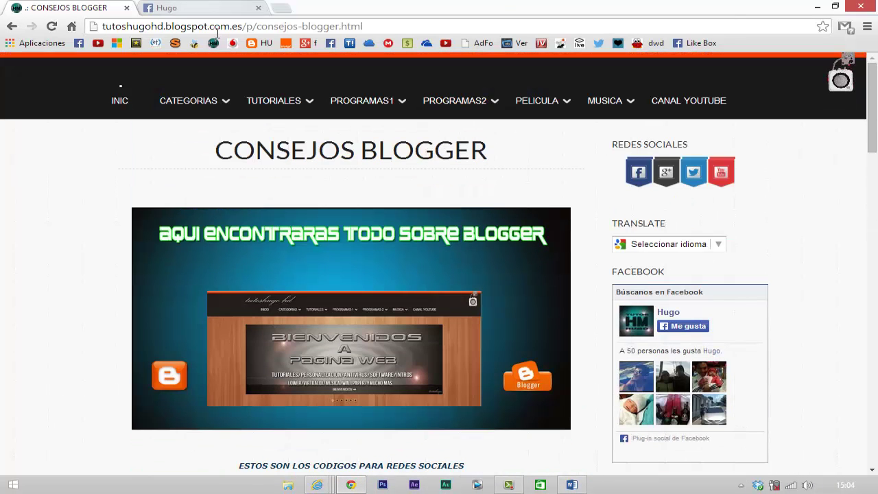
pyautogui.click(283, 10)
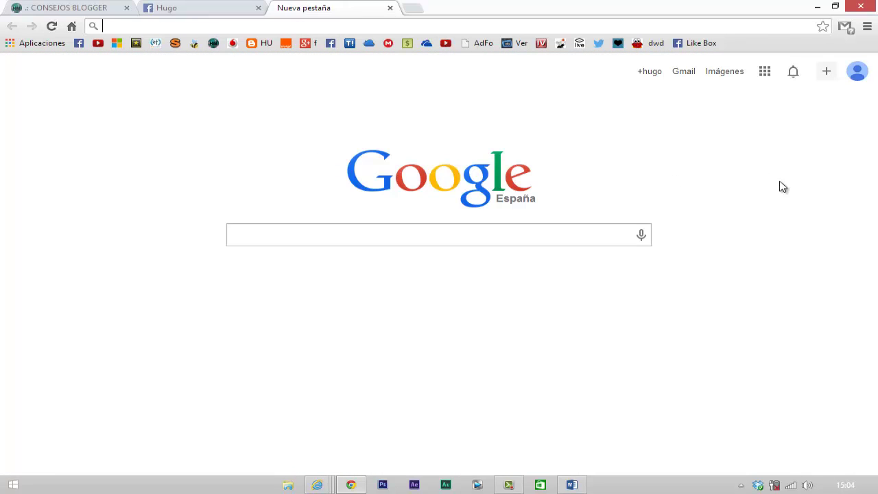
pyautogui.click(765, 72)
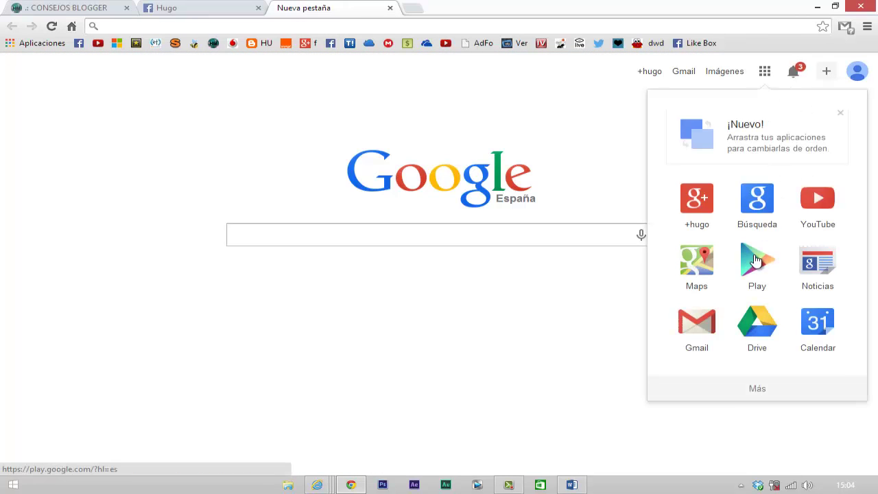
pyautogui.scroll(-3, 735, 254)
pyautogui.scroll(-3, 713, 233)
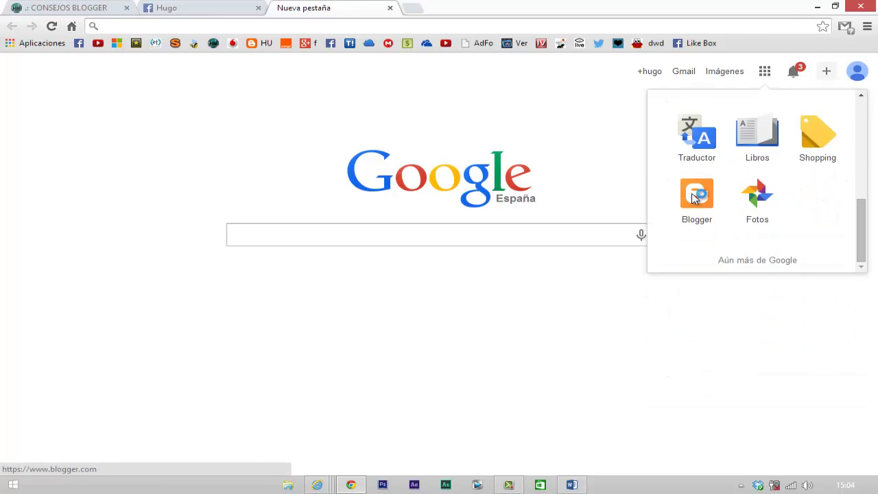
pyautogui.click(705, 197)
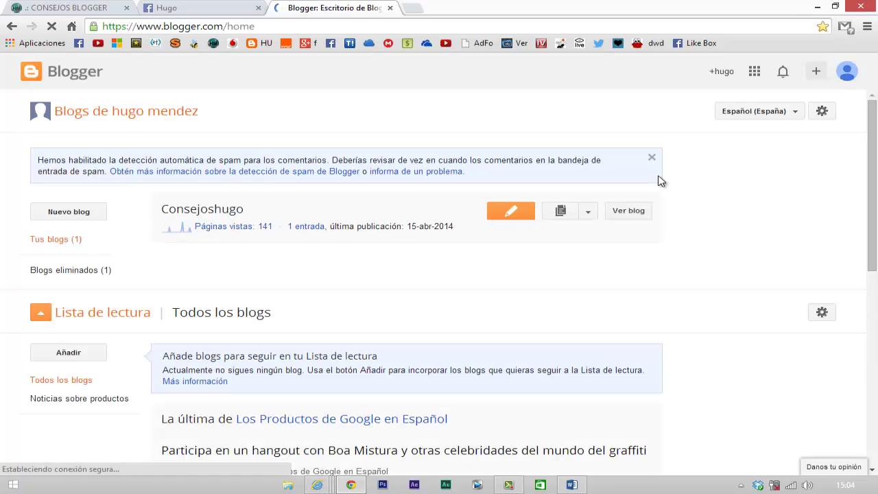
# Open the Diseño page of the Consejoshugo blog and choose a new HTML/Javascript gadget for its sidebar
pyautogui.click(588, 213)
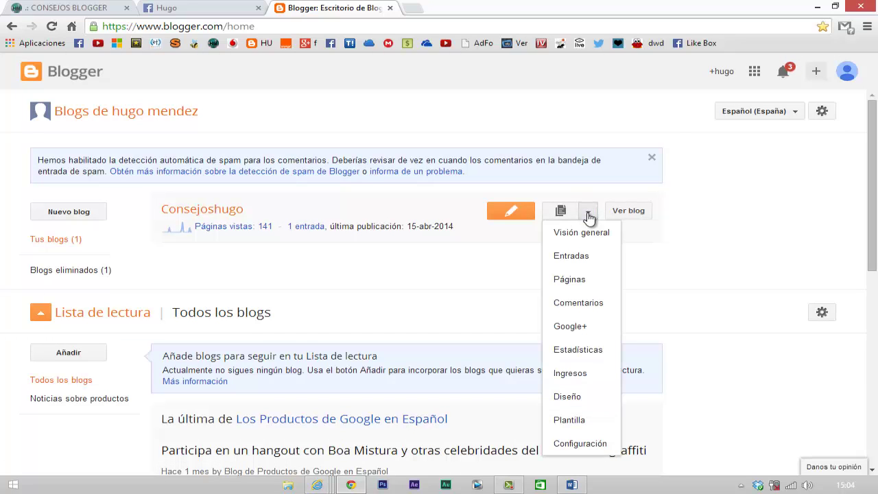
pyautogui.click(567, 398)
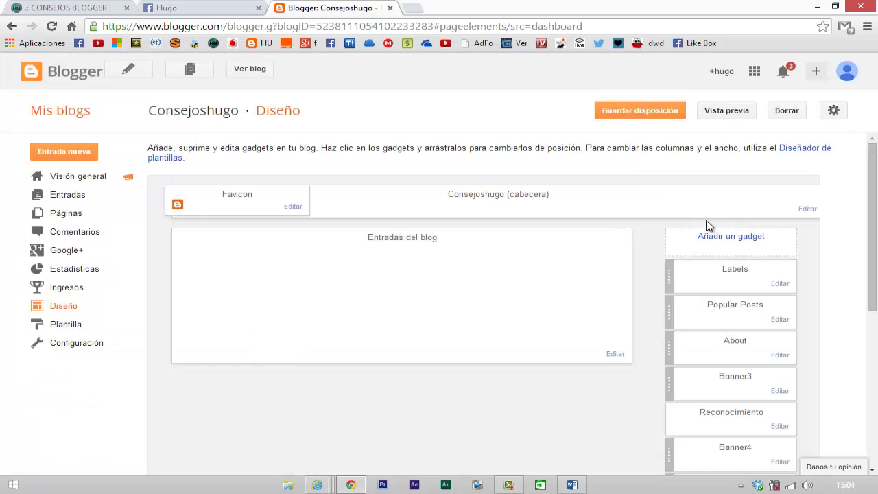
pyautogui.click(735, 244)
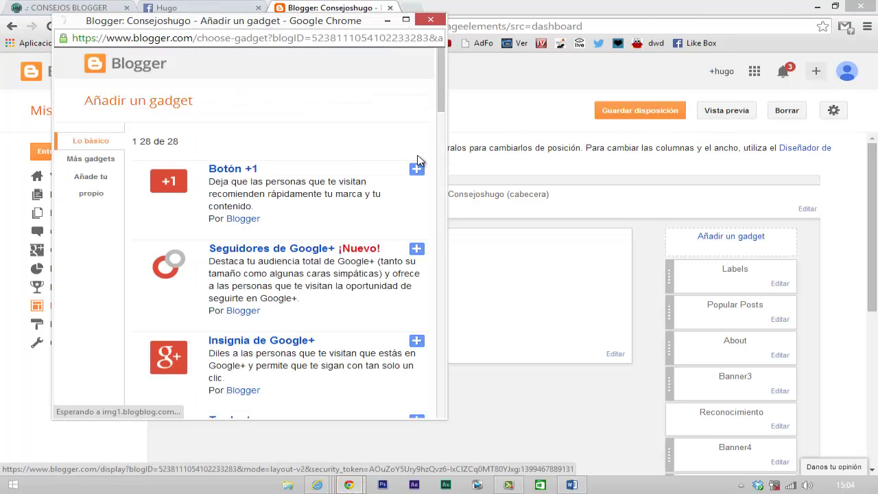
pyautogui.moveTo(439, 87); pyautogui.dragTo(462, 231)
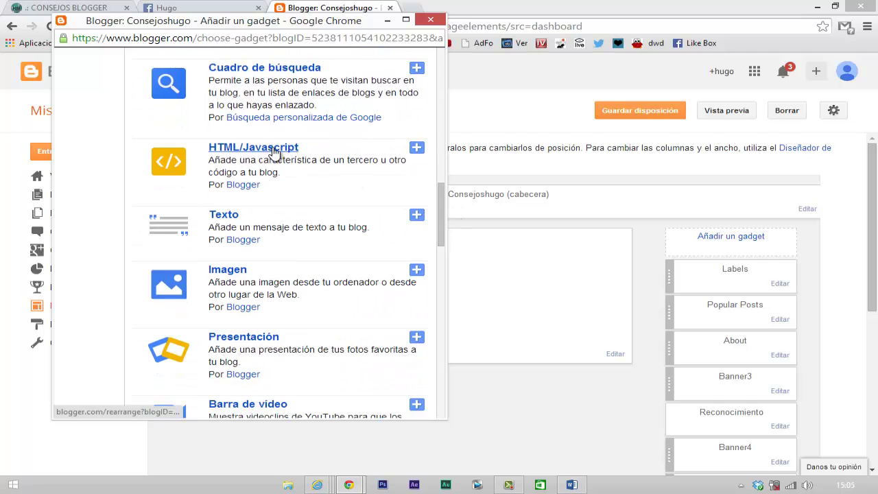
pyautogui.click(273, 151)
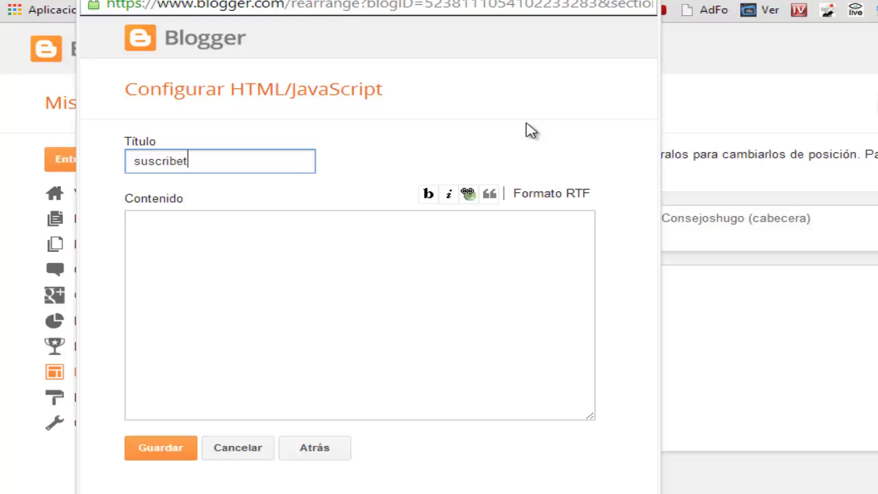
# Paste the copied iframe code into the content of the HTML/JavaScript gadget titled suscribete
pyautogui.click(177, 241)
pyautogui.rightClick(177, 240)
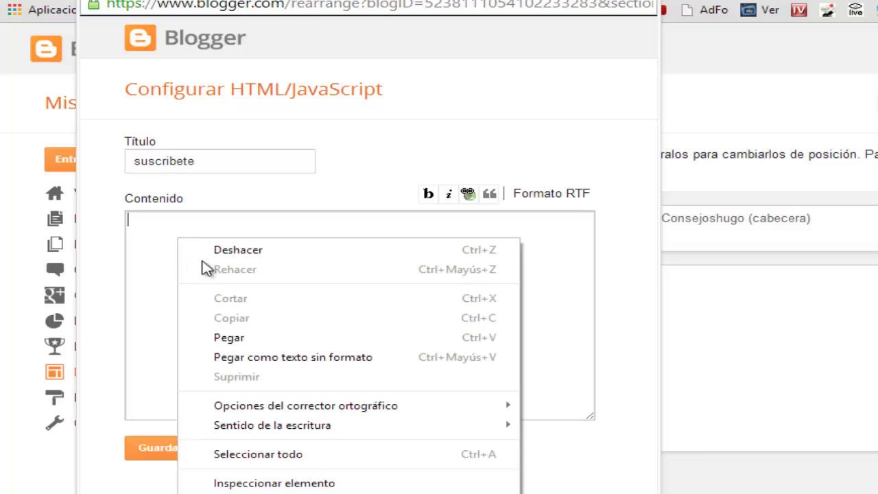
pyautogui.click(269, 343)
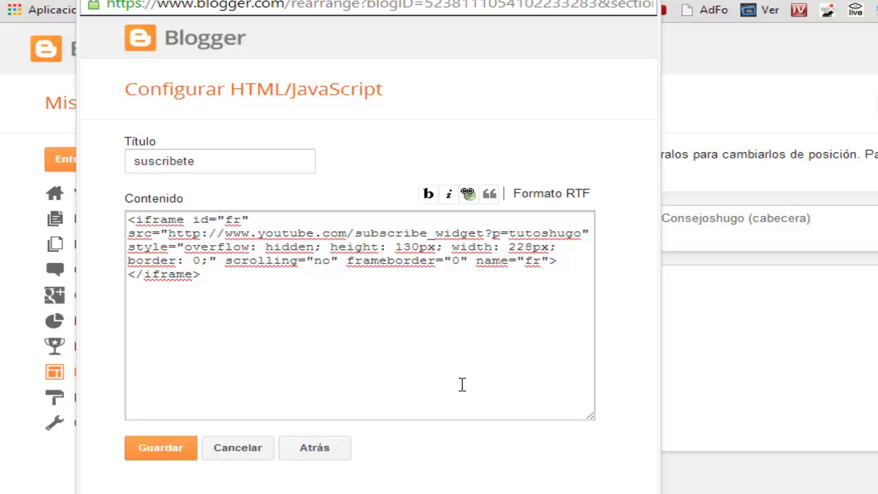
# Set the height in the iframe code to 300px and save the gadget
pyautogui.press('BackSpace')
pyautogui.press('BackSpace')
pyautogui.press('BackSpace')
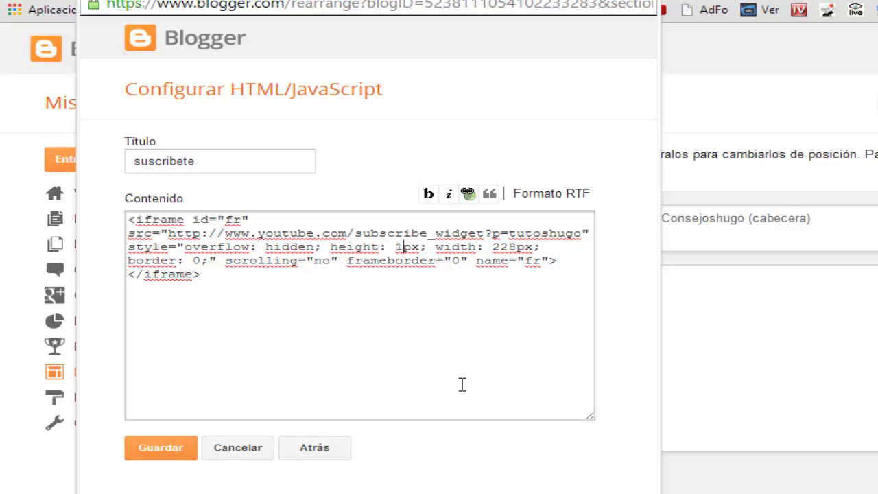
pyautogui.write('300')
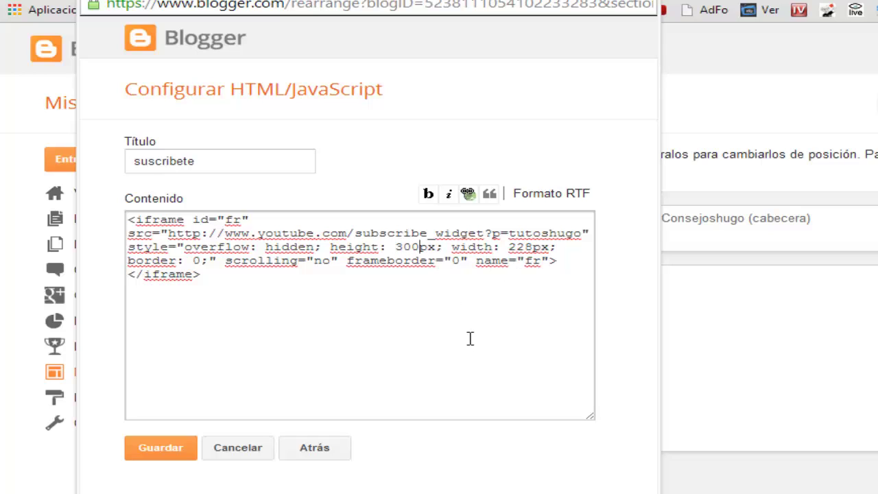
pyautogui.click(167, 453)
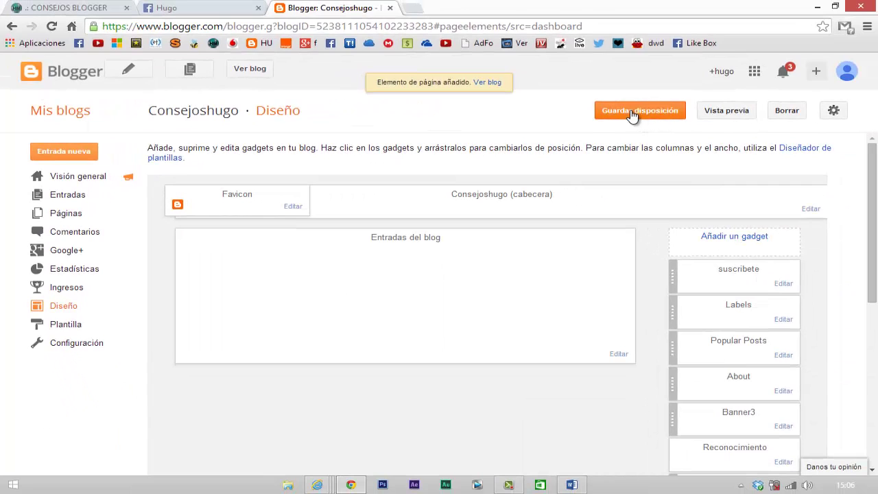
# Save the blog layout and open the Consejoshugo blog to check the subscribe box in its sidebar
pyautogui.click(732, 114)
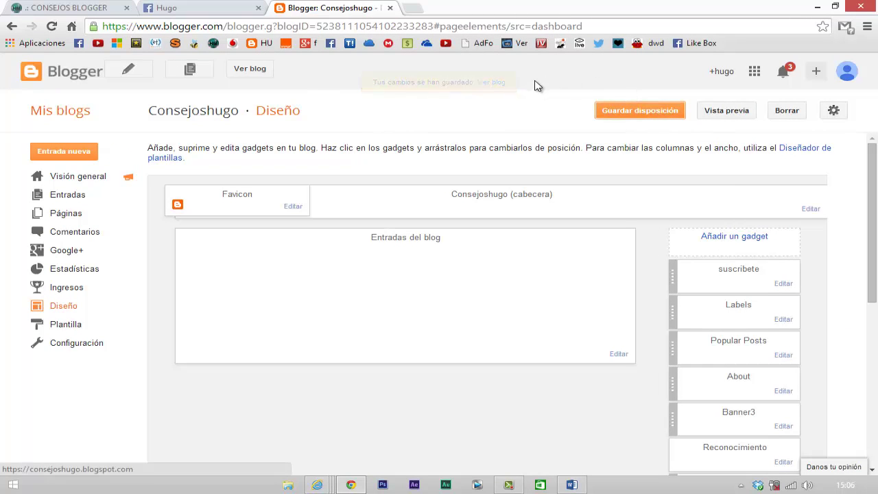
pyautogui.click(250, 70)
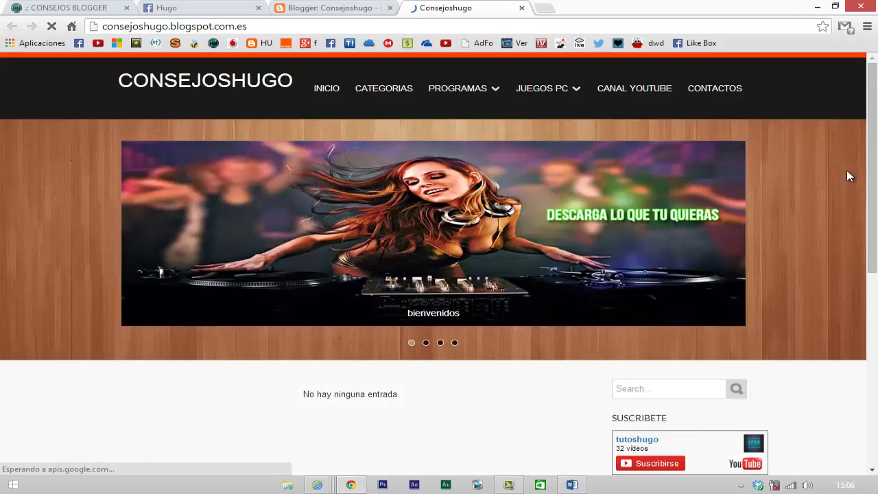
pyautogui.scroll(-3, 848, 174)
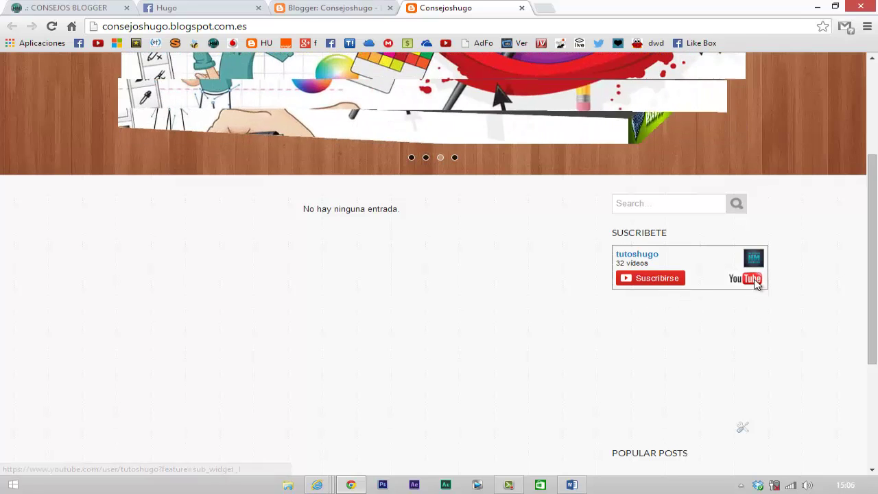
pyautogui.scroll(3, 811, 204)
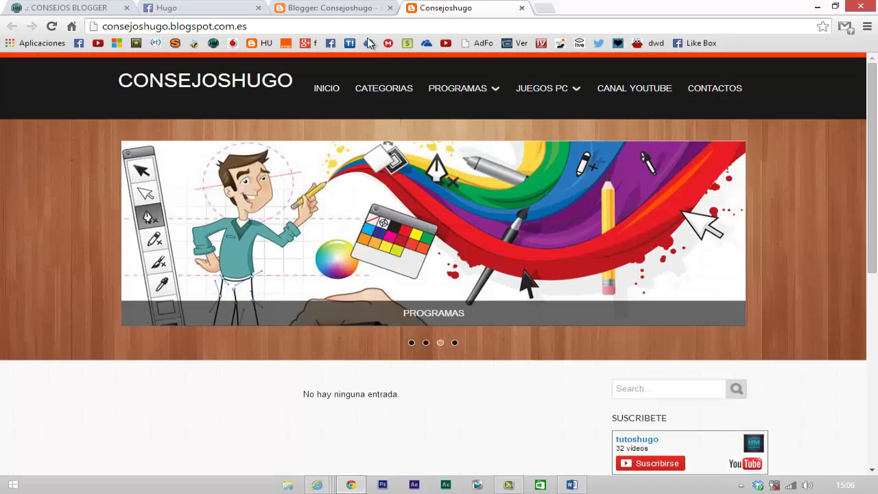
# Switch to the REDES SOCIALES document in Word and go to the CODIGO REDES SOCIALES section
pyautogui.click(818, 7)
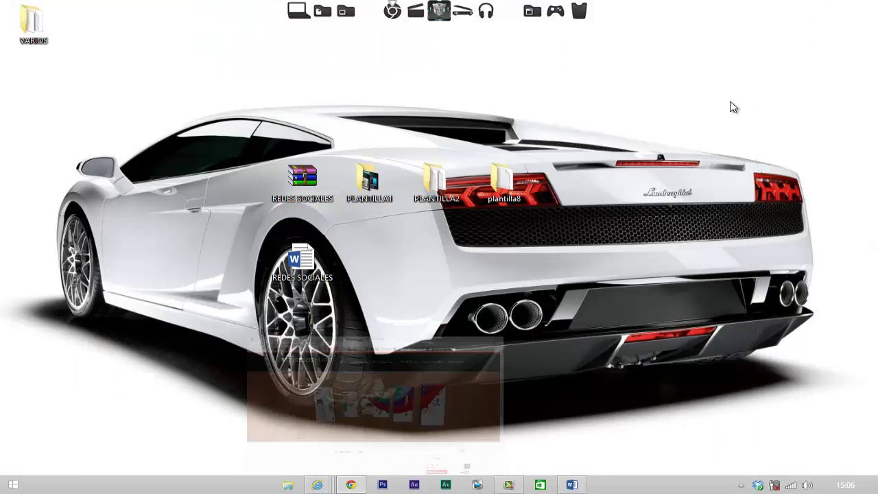
pyautogui.click(573, 484)
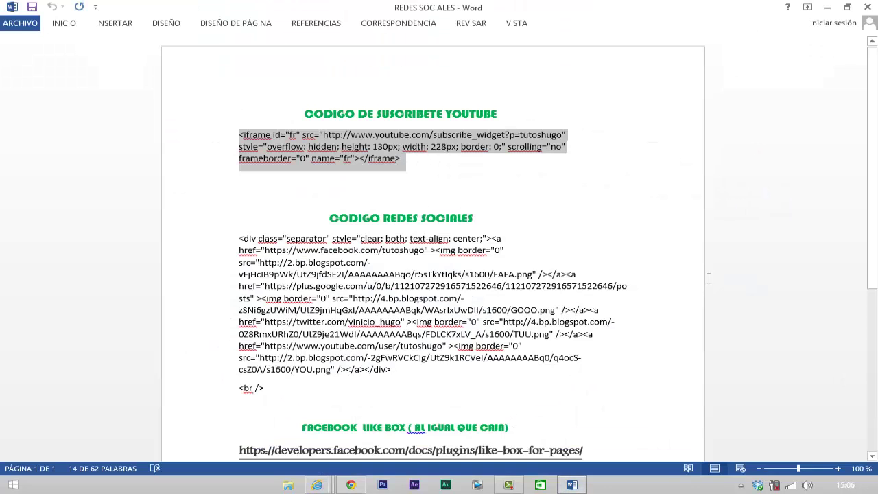
pyautogui.scroll(-3, 603, 199)
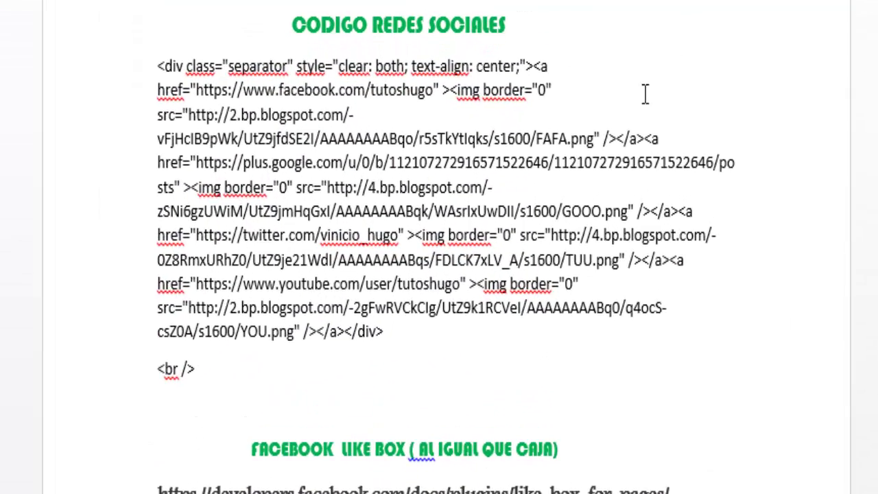
# Examine the four href attributes in the social networks code, marking each one in turn
pyautogui.click(149, 55)
pyautogui.moveTo(158, 91); pyautogui.dragTo(183, 103)
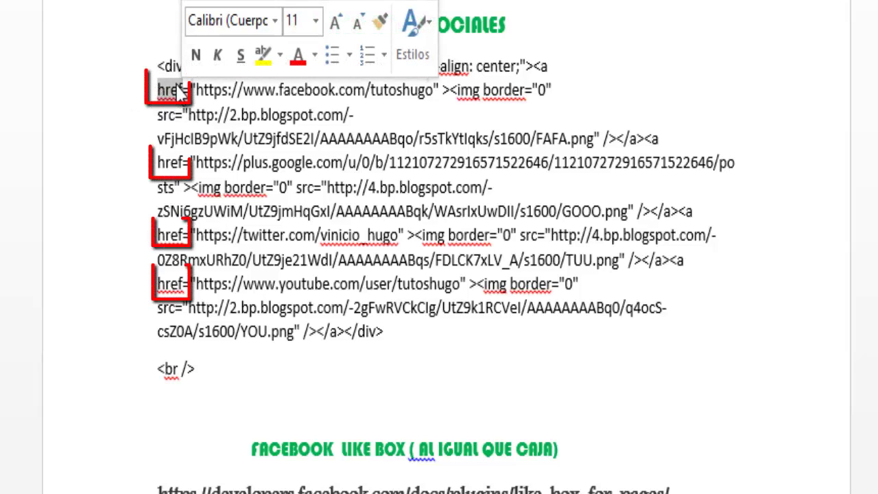
pyautogui.click(103, 71)
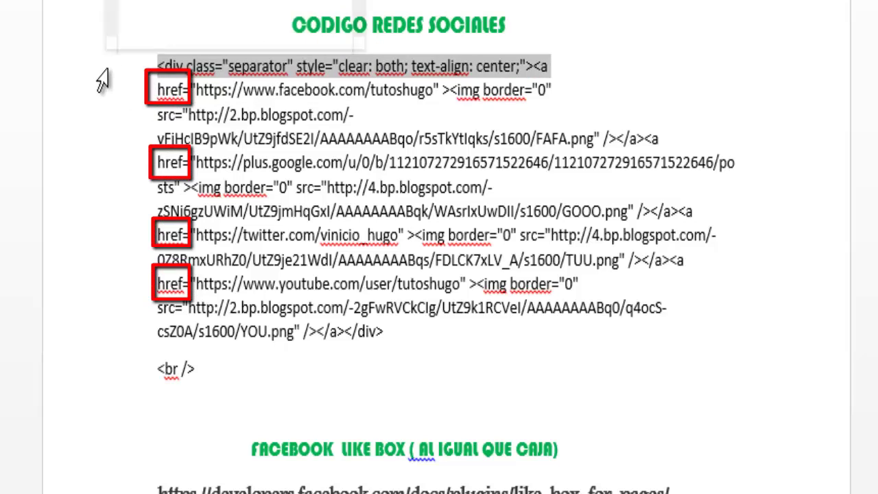
pyautogui.rightClick(340, 100)
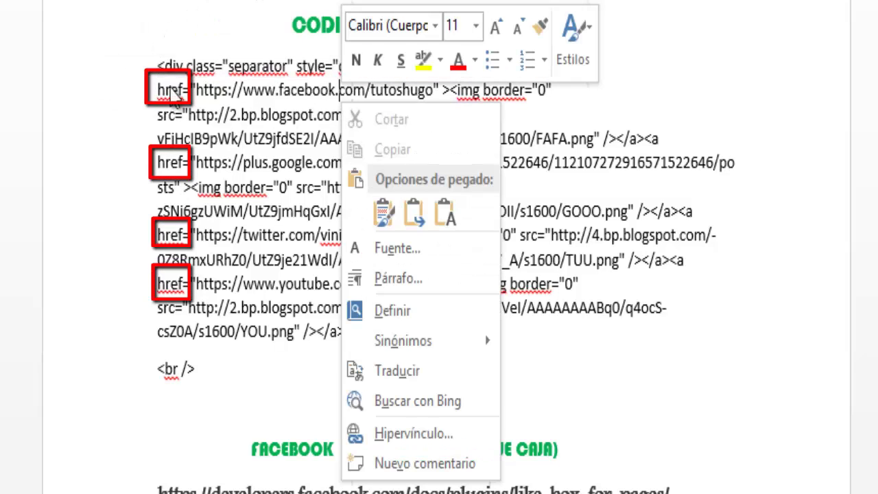
pyautogui.click(170, 96)
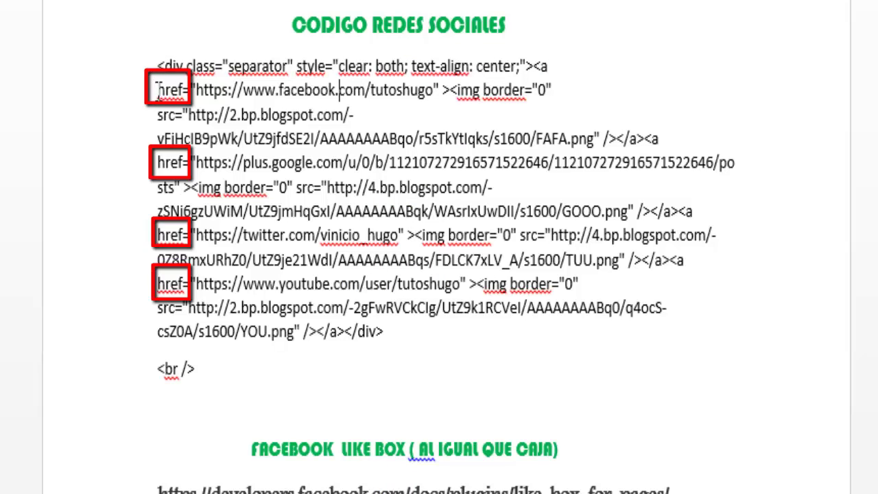
pyautogui.moveTo(155, 89); pyautogui.dragTo(178, 89)
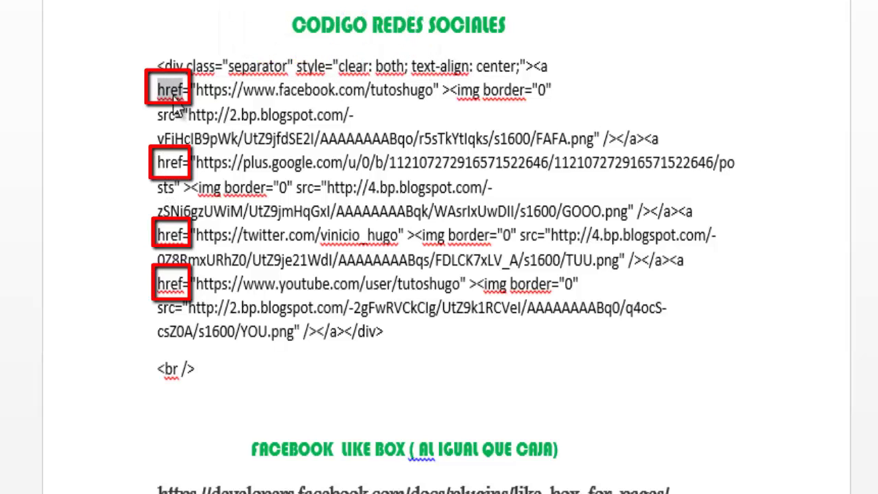
pyautogui.moveTo(154, 162); pyautogui.dragTo(187, 163)
pyautogui.moveTo(156, 235); pyautogui.dragTo(187, 235)
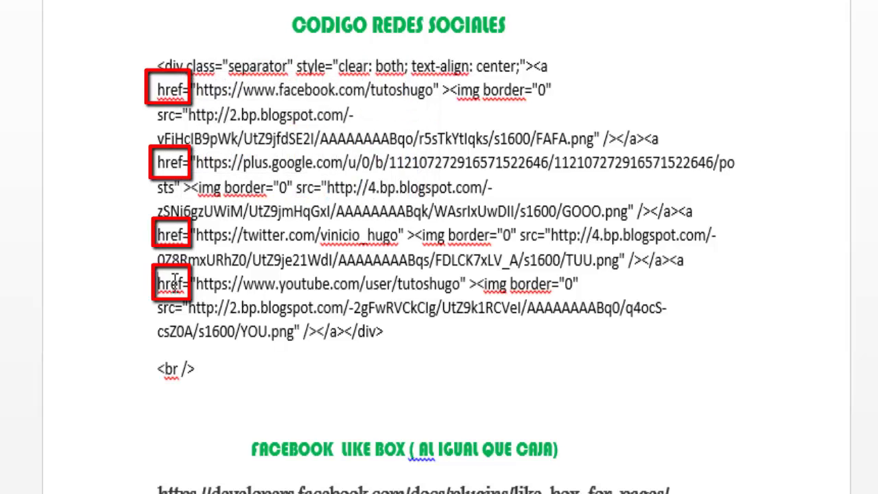
pyautogui.moveTo(157, 284); pyautogui.dragTo(187, 283)
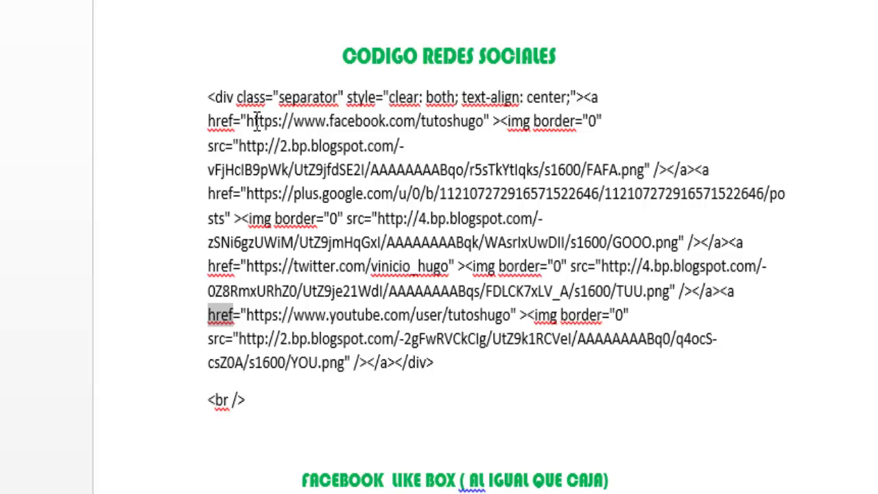
# Review the Facebook, Google+, Twitter and YouTube profile links that follow the href attributes
pyautogui.moveTo(247, 126); pyautogui.dragTo(457, 129)
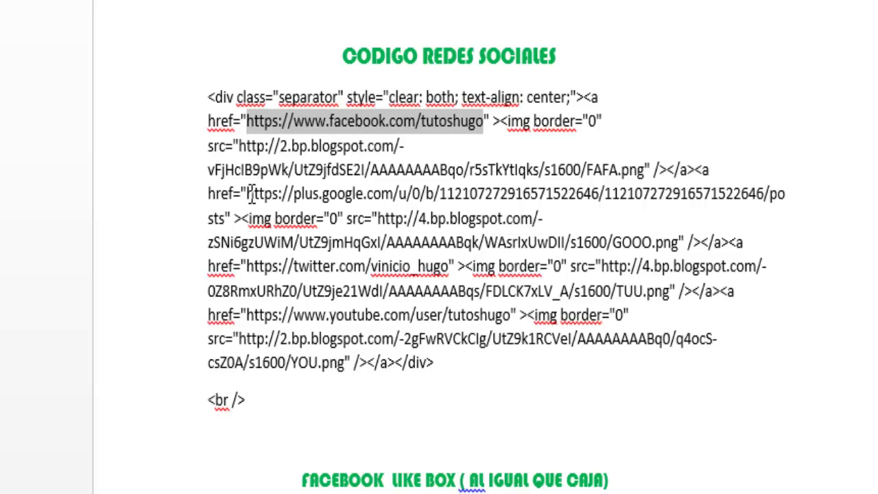
pyautogui.moveTo(248, 194); pyautogui.dragTo(222, 218)
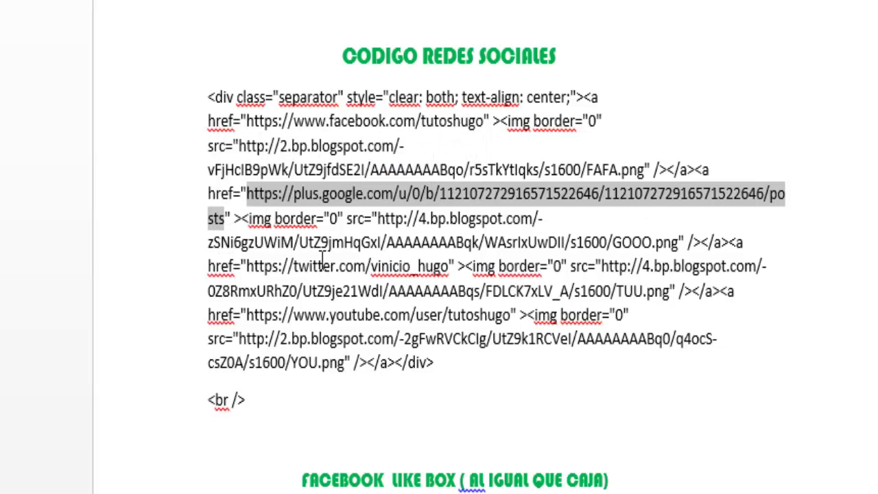
pyautogui.moveTo(248, 266); pyautogui.dragTo(427, 281)
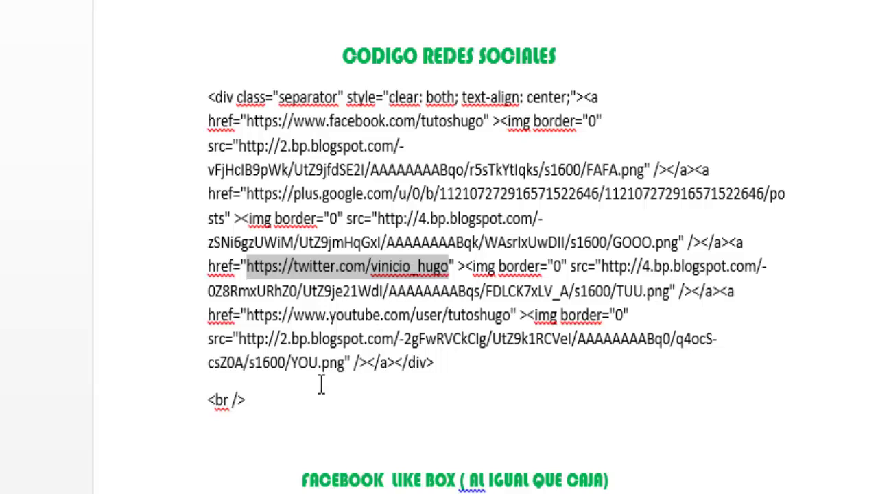
pyautogui.click(251, 328)
pyautogui.moveTo(247, 314); pyautogui.dragTo(495, 314)
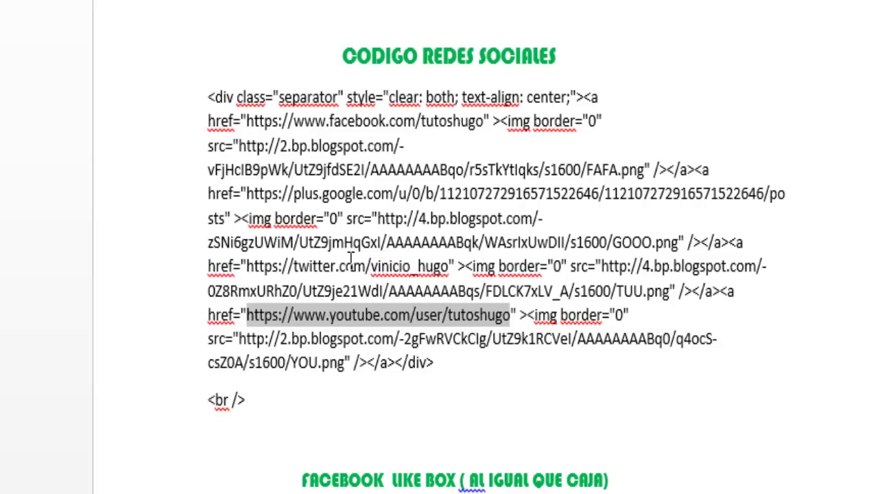
# Switch to the Internet Explorer window with the Twitter profile and copy its page address
pyautogui.click(249, 268)
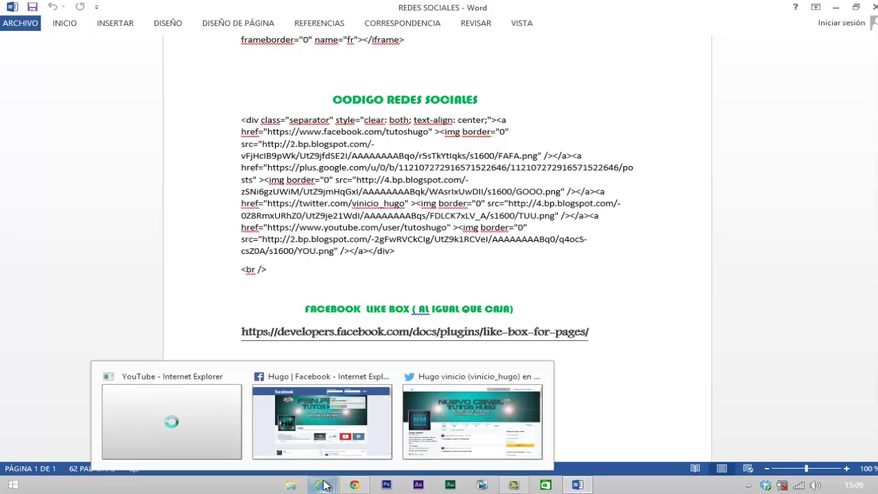
pyautogui.click(472, 423)
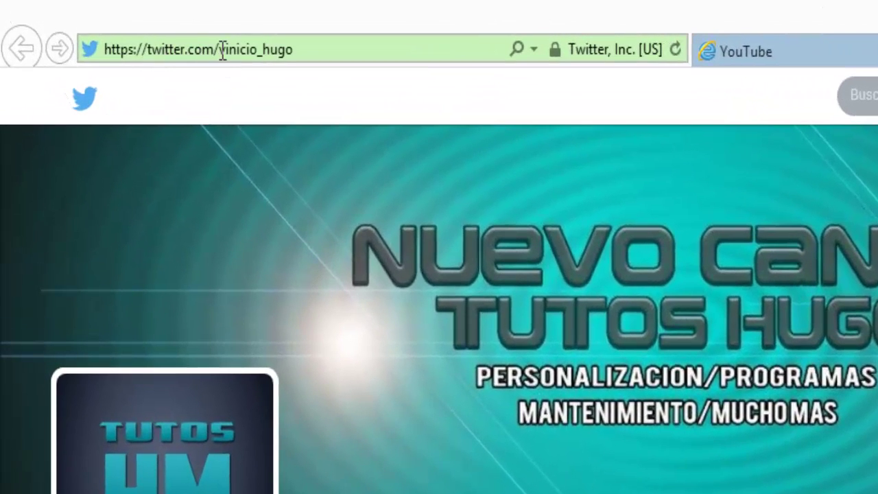
pyautogui.click(221, 50)
pyautogui.hotkey('ctrl', 'c')
pyautogui.rightClick(221, 51)
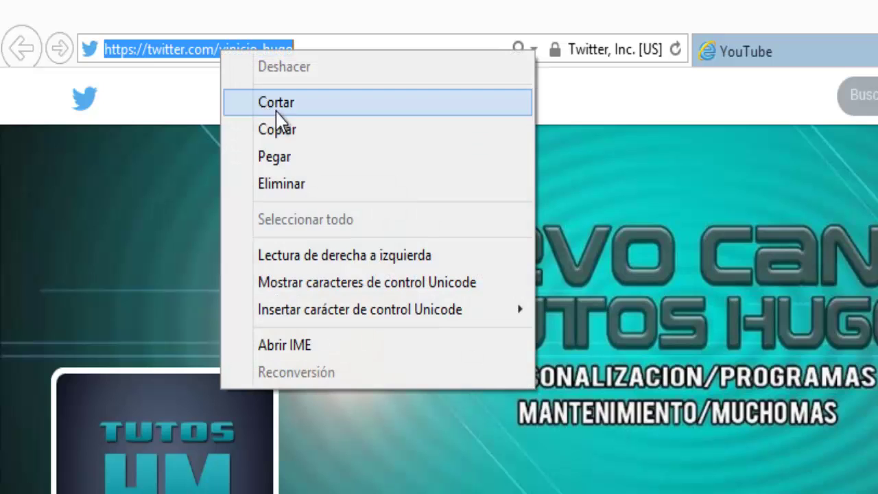
pyautogui.click(292, 130)
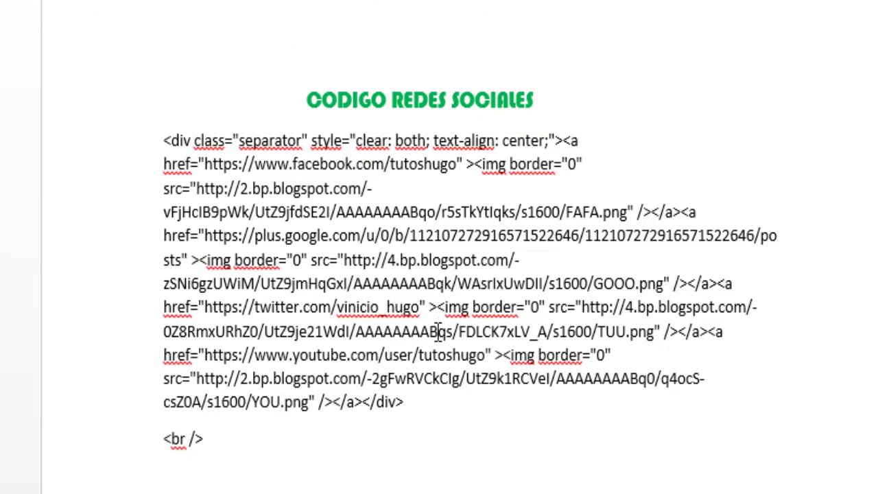
# Replace the Twitter link between the href quotes in the Word document's social networks code with the copied profile address
pyautogui.click(419, 308)
pyautogui.press('BackSpace')
pyautogui.press('BackSpace')
pyautogui.press('BackSpace')
pyautogui.press('BackSpace')
pyautogui.press('BackSpace')
pyautogui.press('BackSpace')
pyautogui.press('BackSpace')
pyautogui.press('BackSpace')
pyautogui.press('BackSpace')
pyautogui.press('BackSpace')
pyautogui.press('BackSpace')
pyautogui.press('BackSpace')
pyautogui.press('BackSpace')
pyautogui.press('BackSpace')
pyautogui.press('BackSpace')
pyautogui.press('BackSpace')
pyautogui.press('BackSpace')
pyautogui.press('BackSpace')
pyautogui.press('BackSpace')
pyautogui.press('BackSpace')
pyautogui.press('BackSpace')
pyautogui.press('BackSpace')
pyautogui.press('BackSpace')
pyautogui.press('BackSpace')
pyautogui.press('BackSpace')
pyautogui.press('BackSpace')
pyautogui.press('BackSpace')
pyautogui.press('BackSpace')
pyautogui.press('BackSpace')
pyautogui.press('BackSpace')
pyautogui.press('BackSpace')
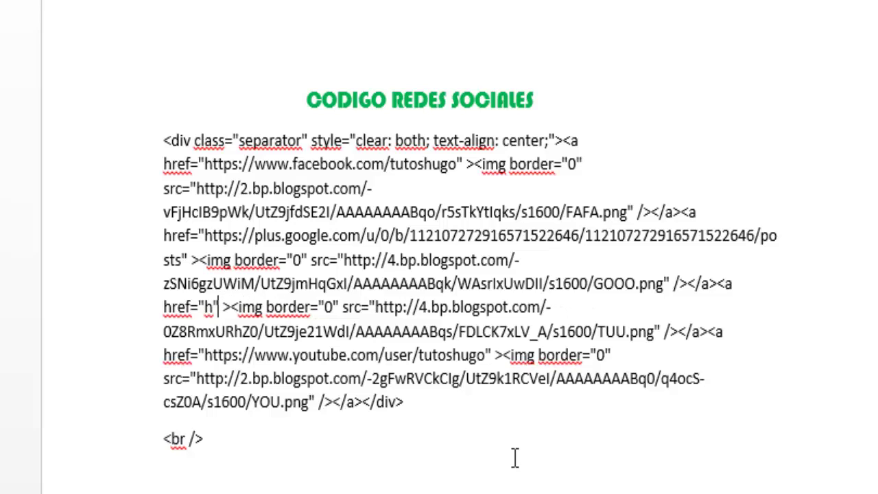
pyautogui.press('BackSpace')
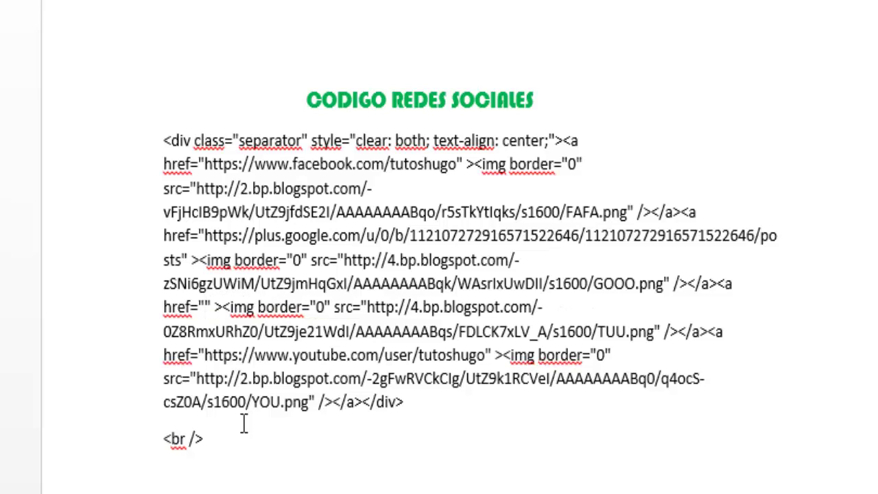
pyautogui.rightClick(205, 307)
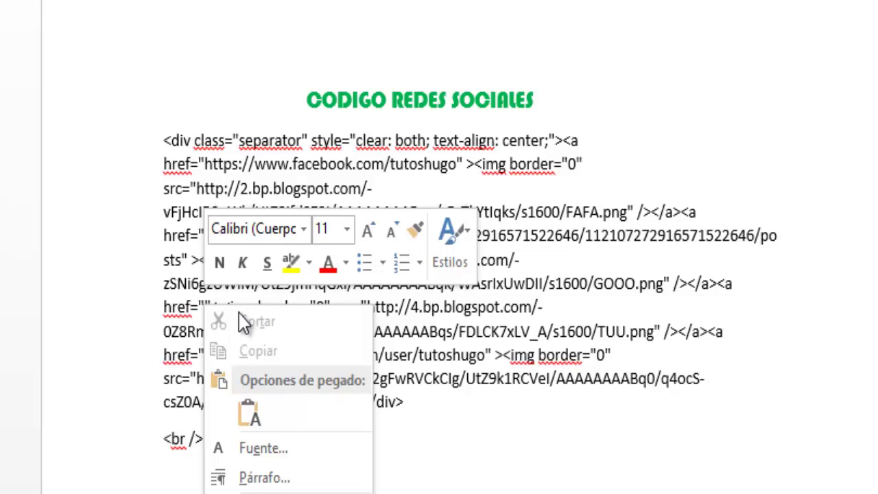
pyautogui.click(69, 336)
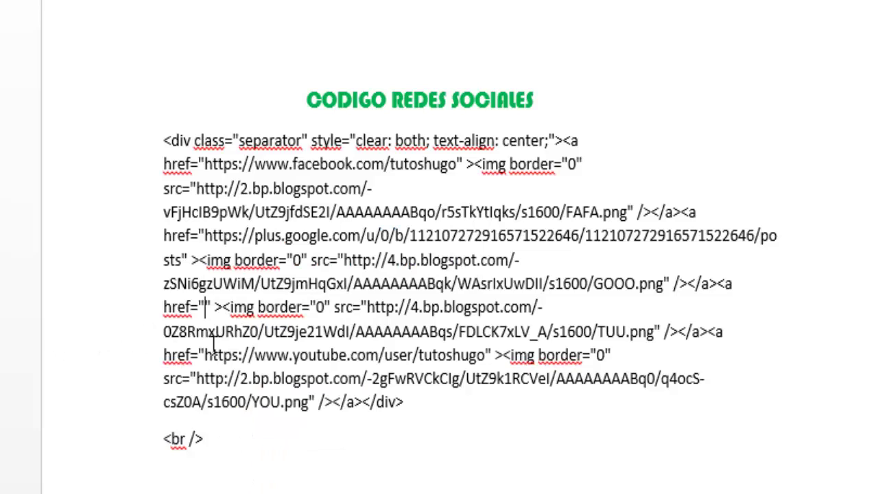
pyautogui.hotkey('ctrl', 'v')
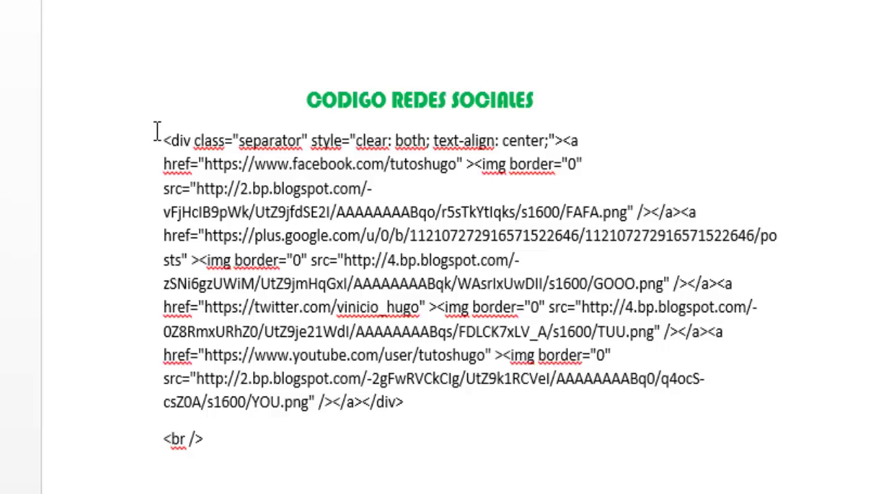
# Copy the whole code under CODIGO REDES SOCIALES, including the final <br /> line
pyautogui.moveTo(163, 137); pyautogui.dragTo(547, 444)
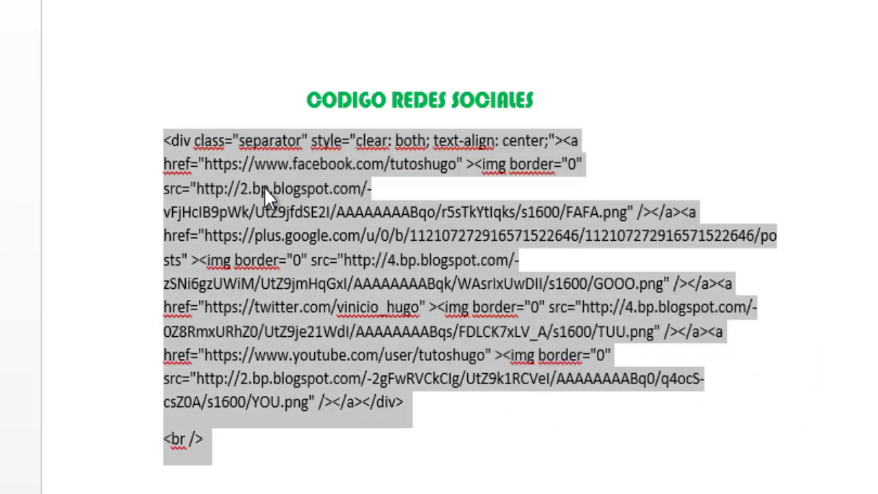
pyautogui.rightClick(204, 165)
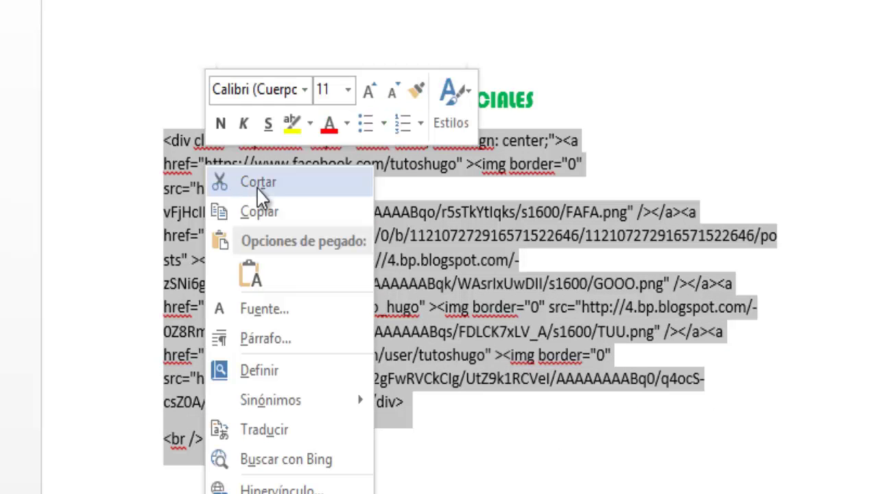
pyautogui.click(290, 212)
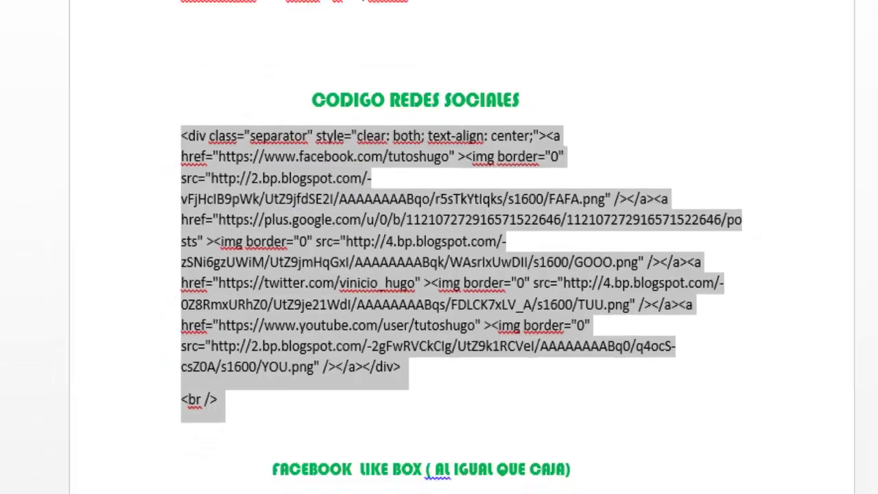
# Switch to Chrome and add an HTML/Javascript gadget to the sidebar in the Consejoshugo blog's Diseño page
pyautogui.press('super+d')
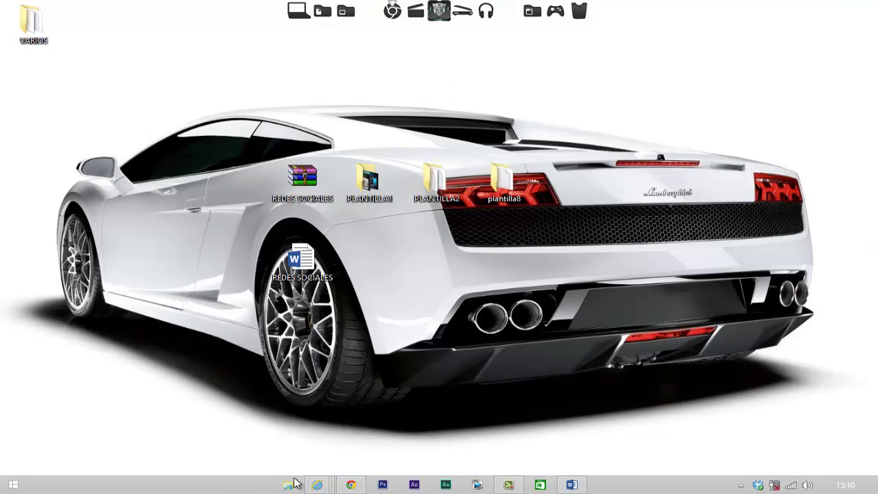
pyautogui.click(351, 485)
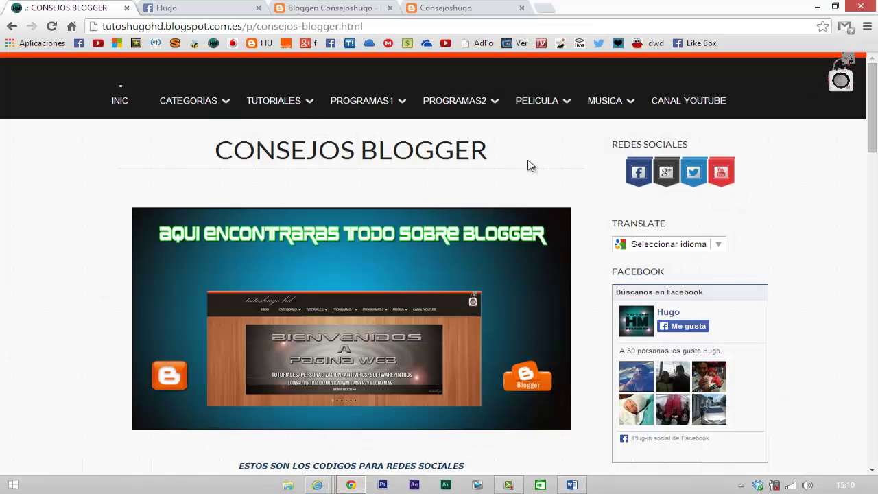
pyautogui.click(327, 15)
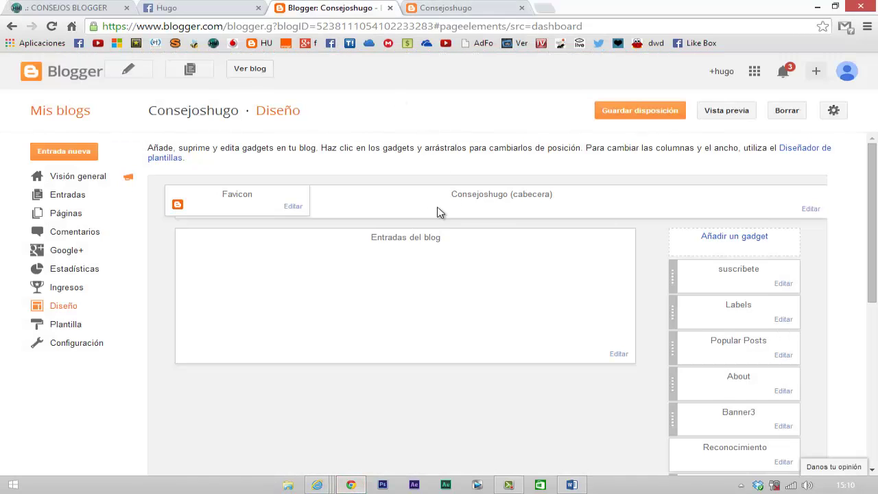
pyautogui.click(743, 240)
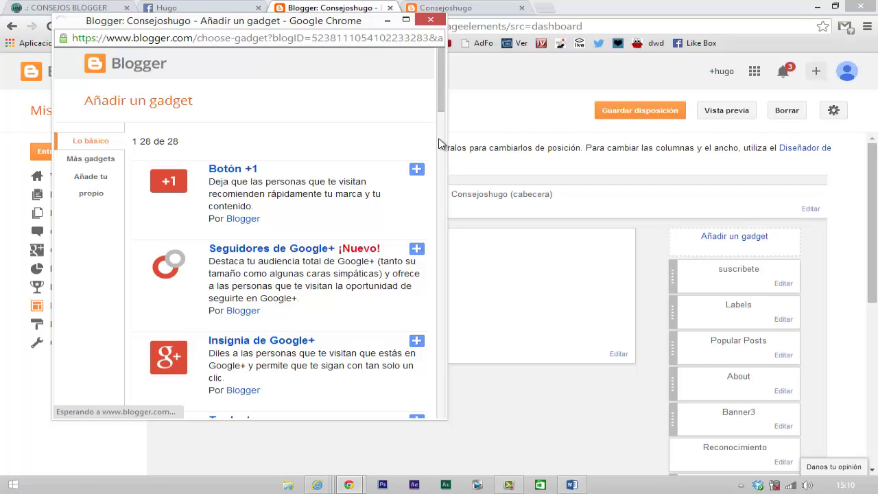
pyautogui.moveTo(442, 91); pyautogui.dragTo(446, 228)
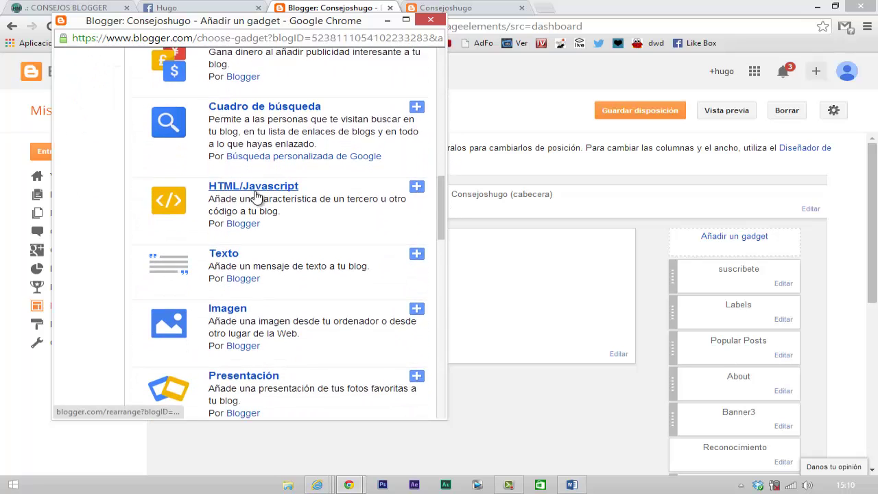
pyautogui.click(266, 194)
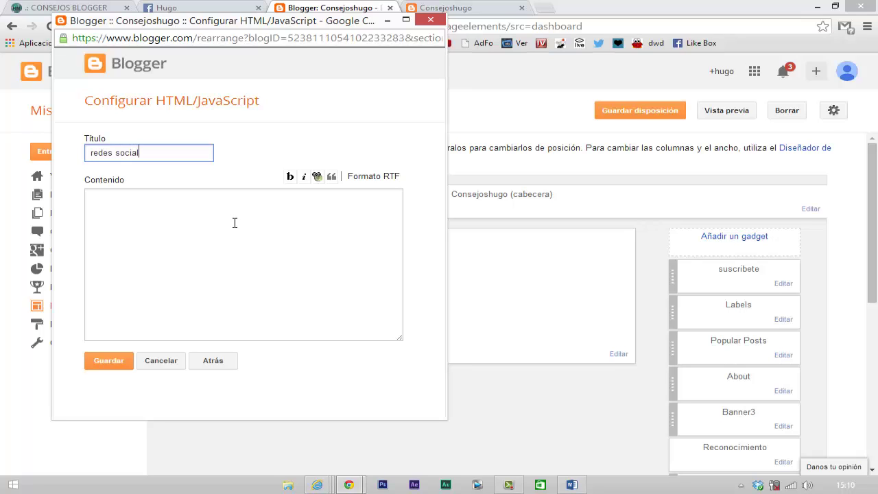
# Title the gadget "redes sociales", paste the copied social networks code as its content, and save the gadget and the layout
pyautogui.click(148, 227)
pyautogui.rightClick(148, 224)
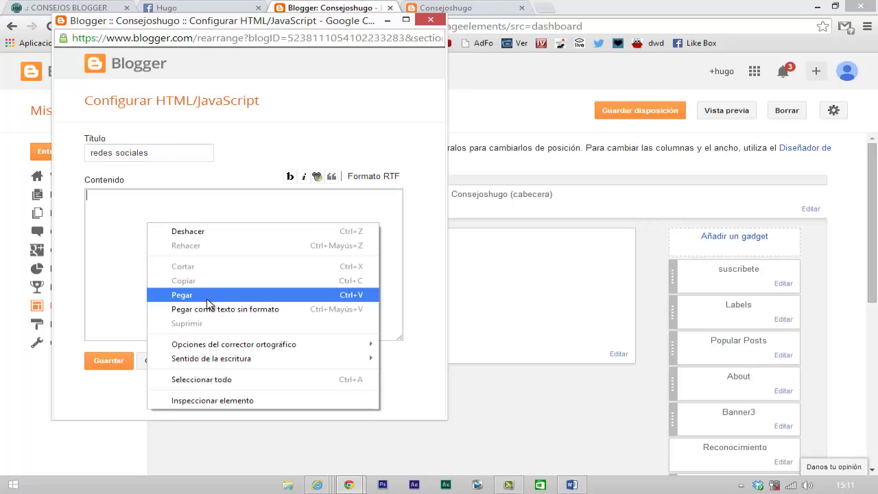
pyautogui.click(207, 299)
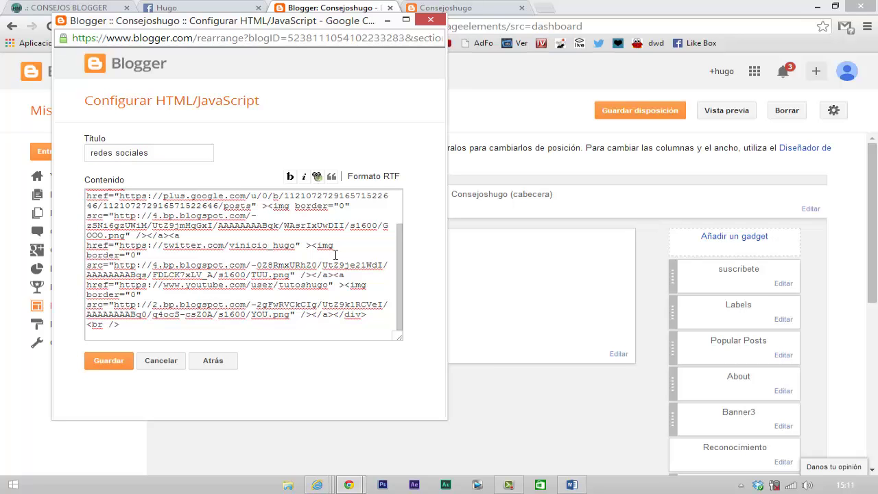
pyautogui.click(109, 368)
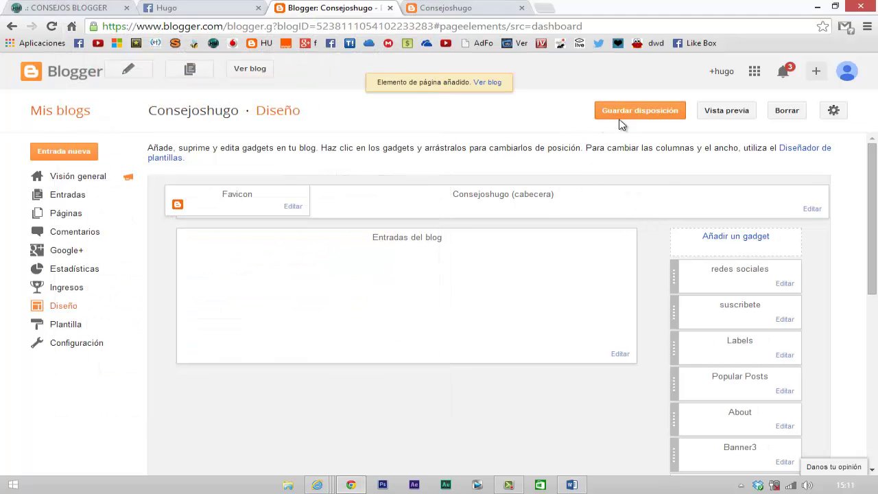
pyautogui.click(649, 118)
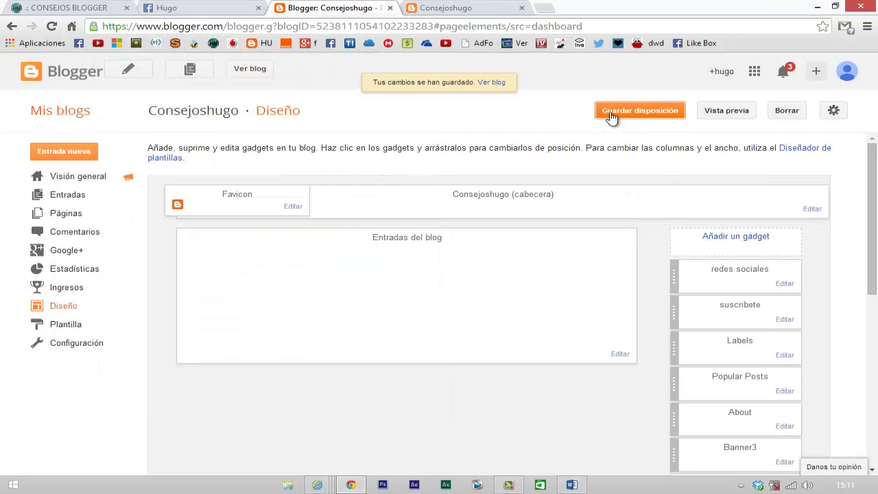
# Reload the Consejoshugo blog and check the social network icons in its sidebar
pyautogui.click(460, 8)
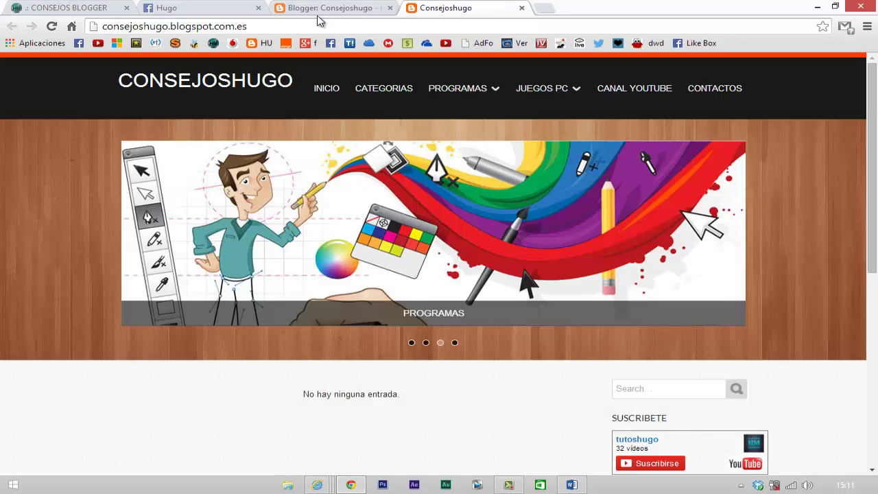
pyautogui.click(51, 26)
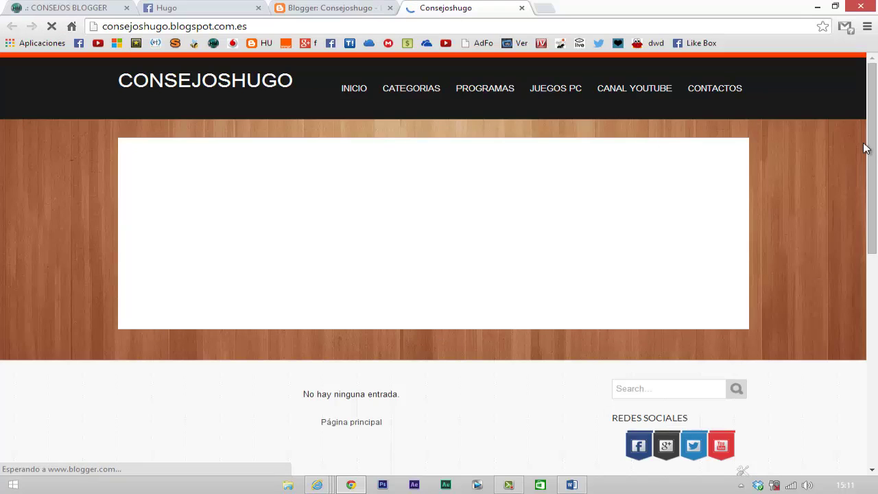
pyautogui.scroll(-3, 815, 172)
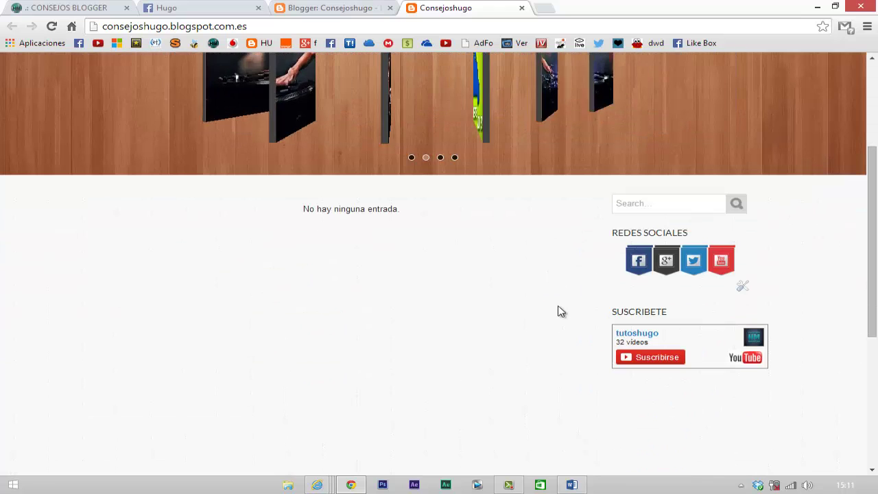
# Switch to the REDES SOCIALES Word document and copy the link under FACEBOOK LIKE BOX (AL IGUAL QUE CAJA)
pyautogui.click(818, 8)
pyautogui.click(572, 486)
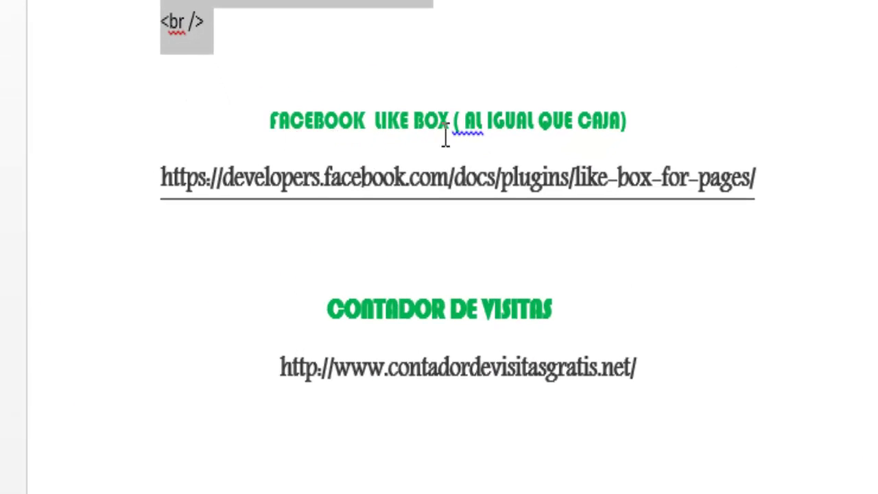
pyautogui.moveTo(153, 181); pyautogui.dragTo(778, 186)
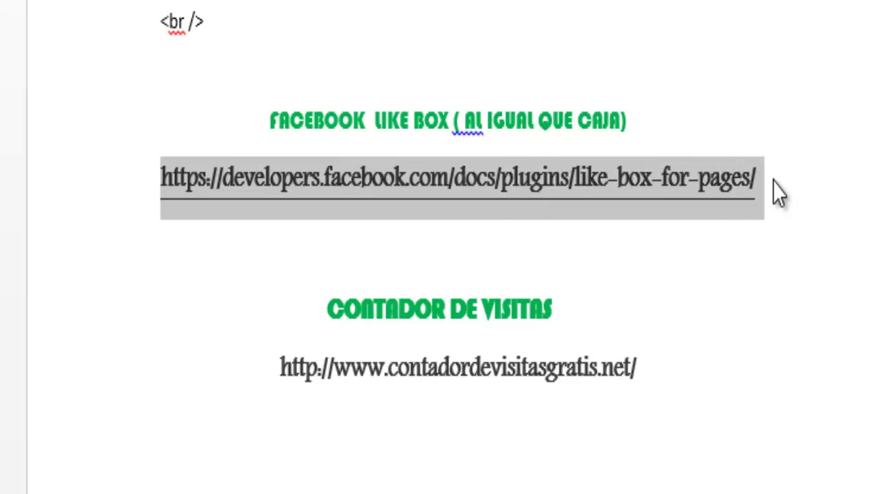
pyautogui.rightClick(565, 172)
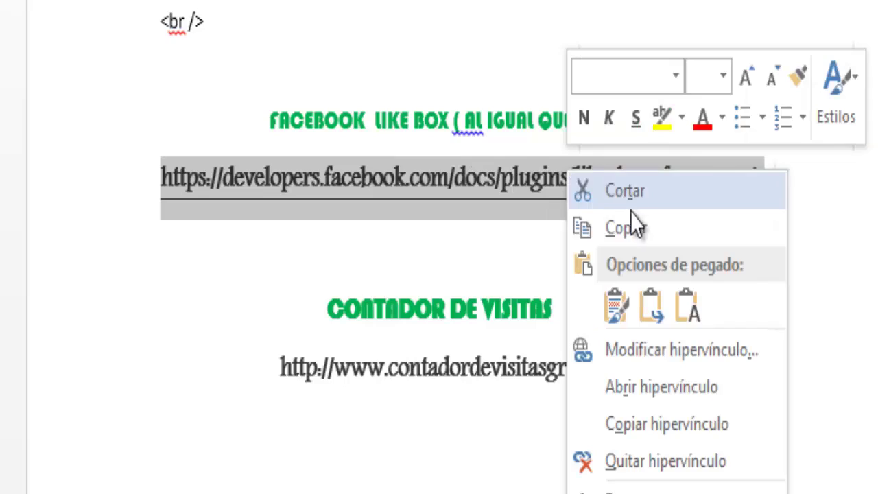
pyautogui.press('Escape')
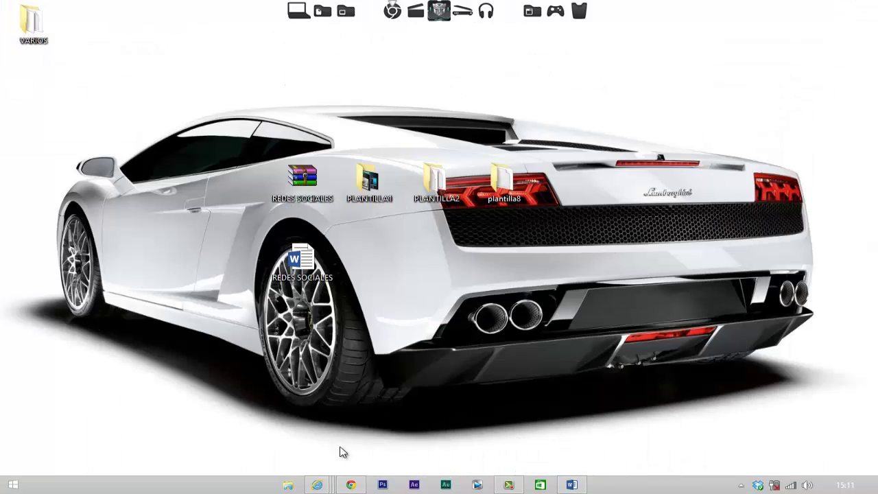
# Switch back to Chrome, show the Facebook fan page and dismiss its error message
pyautogui.click(349, 483)
pyautogui.scroll(3, 502, 218)
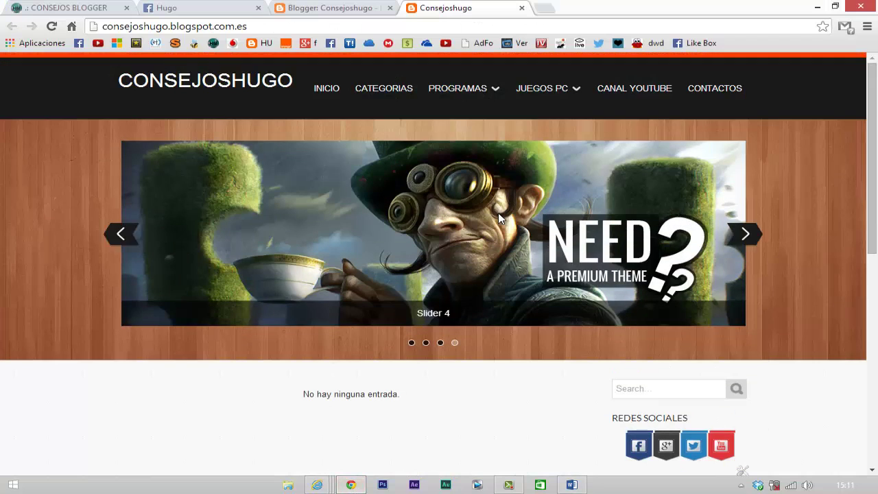
pyautogui.click(86, 9)
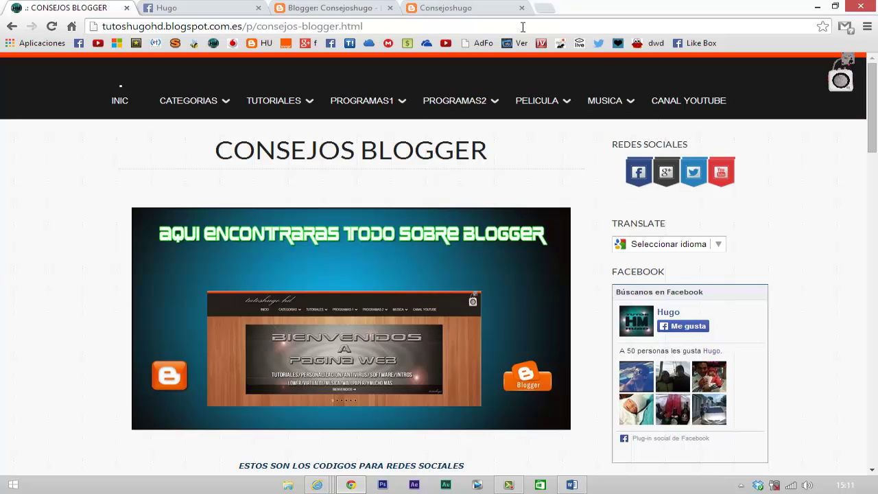
pyautogui.click(209, 9)
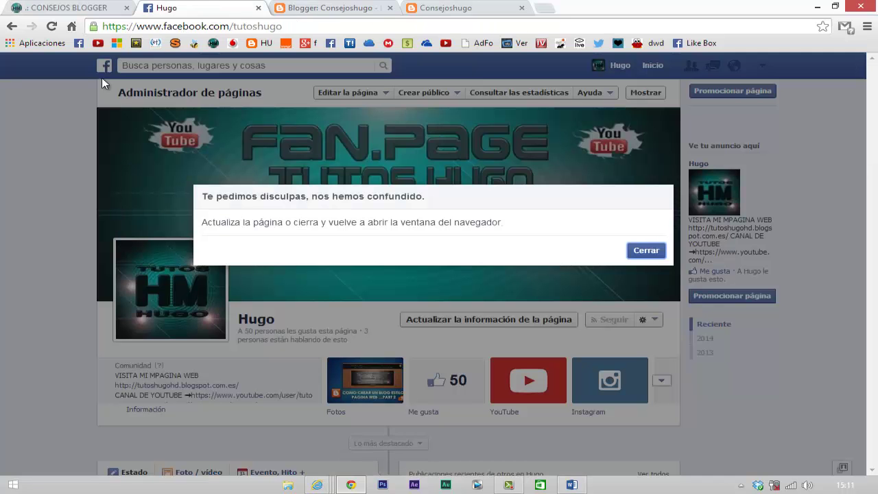
pyautogui.click(638, 251)
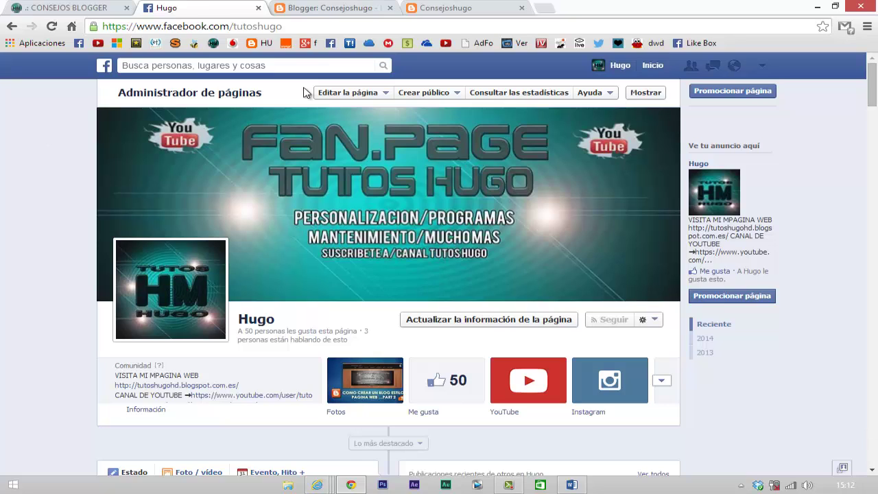
pyautogui.click(544, 8)
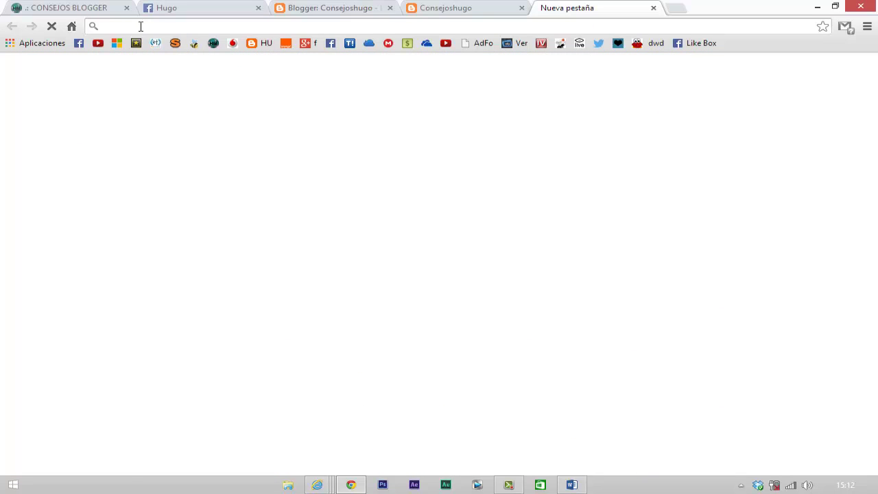
pyautogui.rightClick(151, 26)
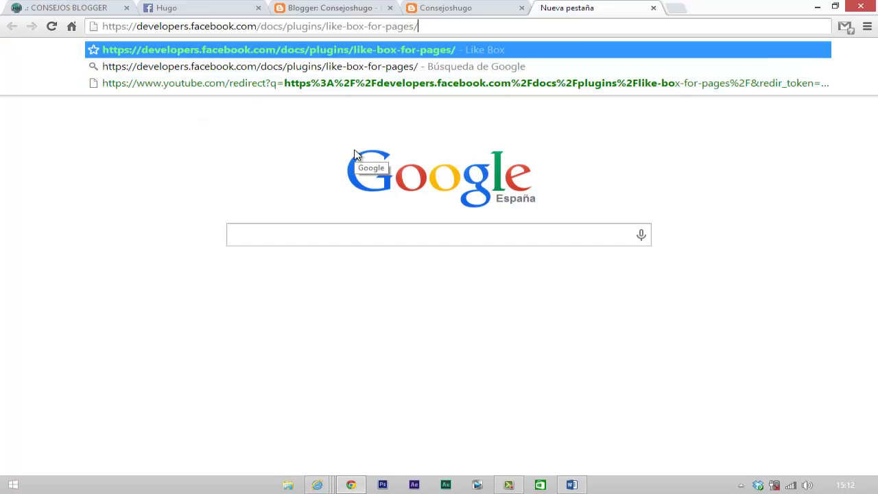
pyautogui.press('Return')
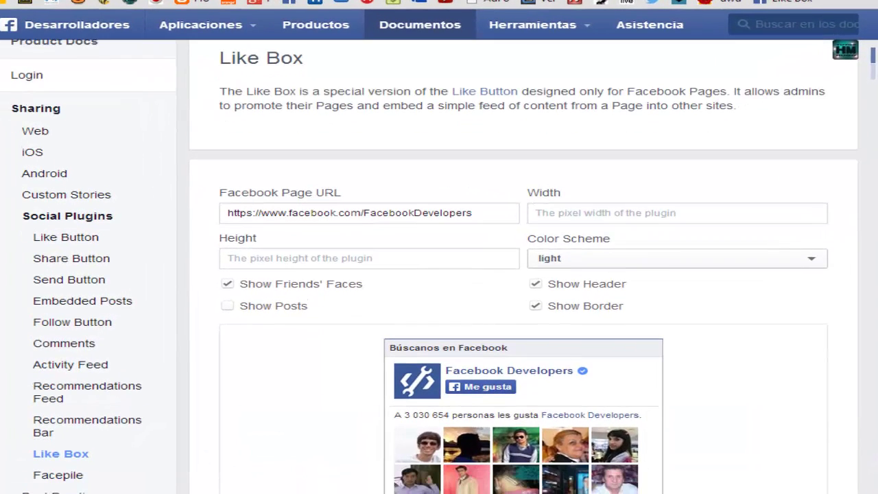
# Open the Social Plugins page of the Facebook developer documentation and translate it into Spanish
pyautogui.scroll(1, 440, 267)
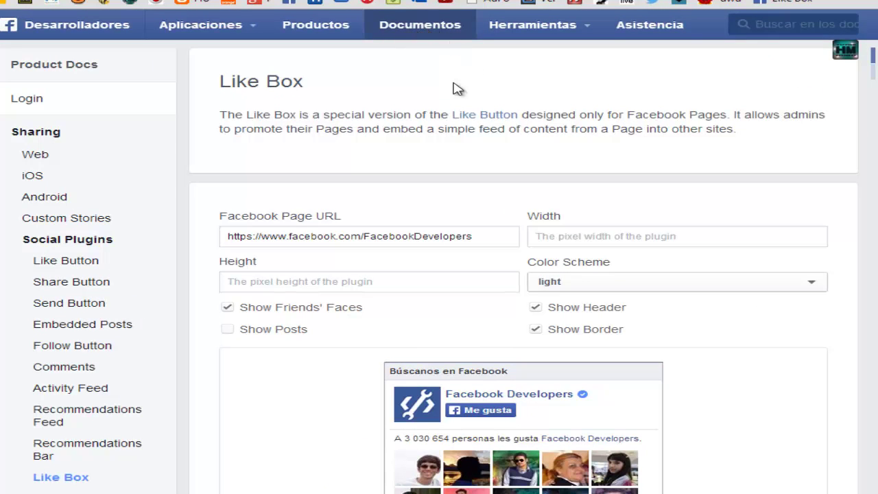
pyautogui.scroll(-1, 175, 174)
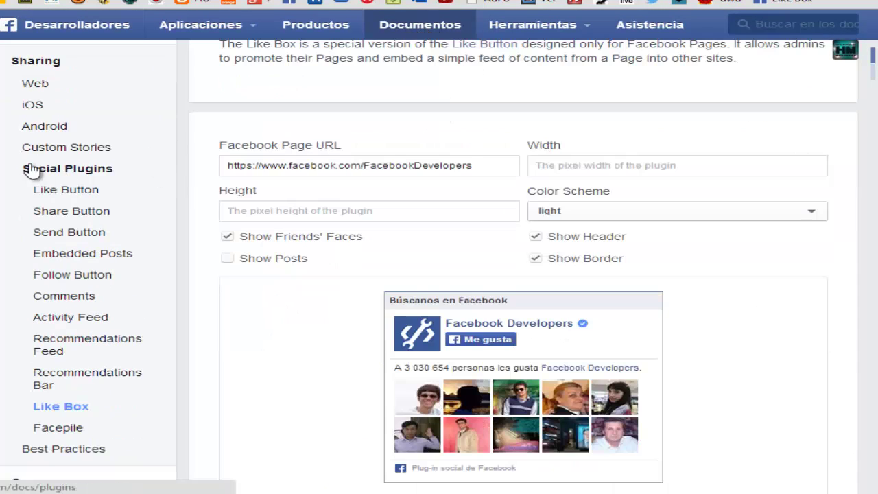
pyautogui.click(90, 172)
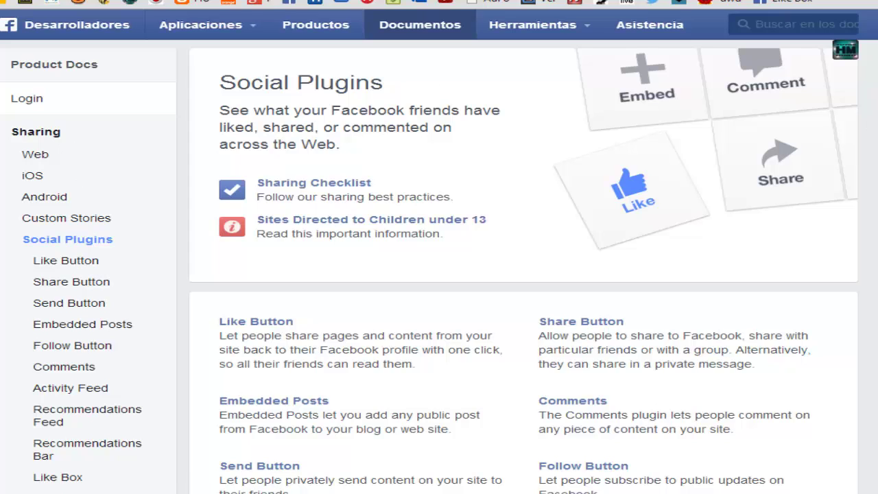
pyautogui.rightClick(1, 167)
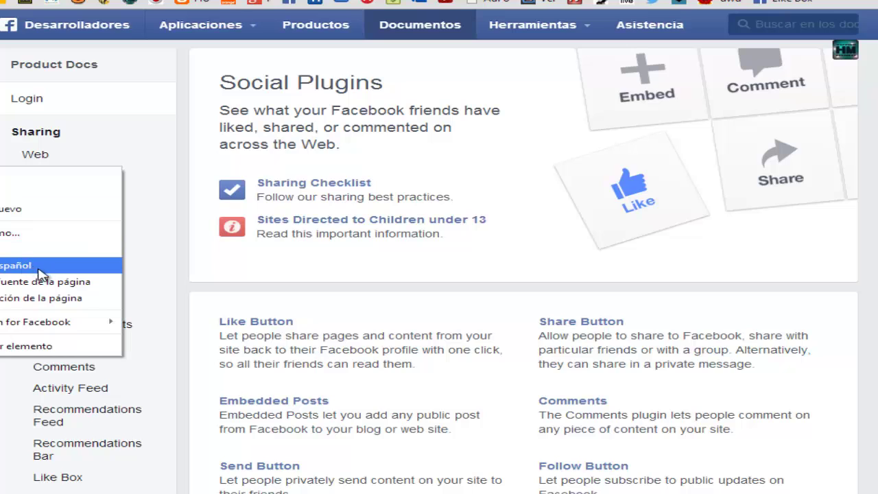
pyautogui.click(2, 269)
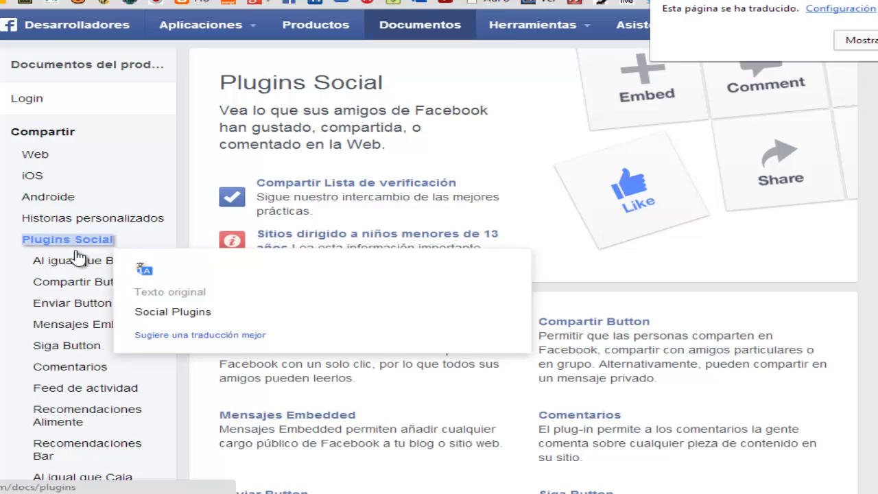
# Open the "Al igual que Caja" plugin page under Plugins Social and review its settings form and preview
pyautogui.scroll(-1, 439, 274)
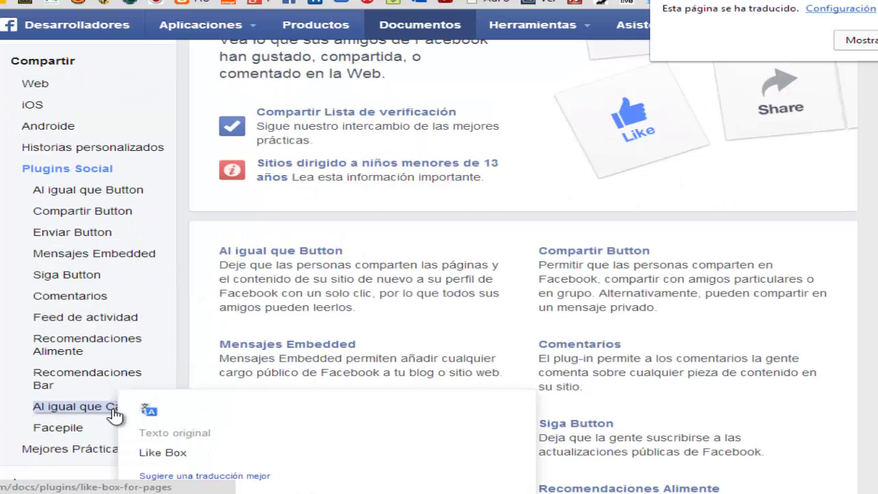
pyautogui.moveTo(48, 415)
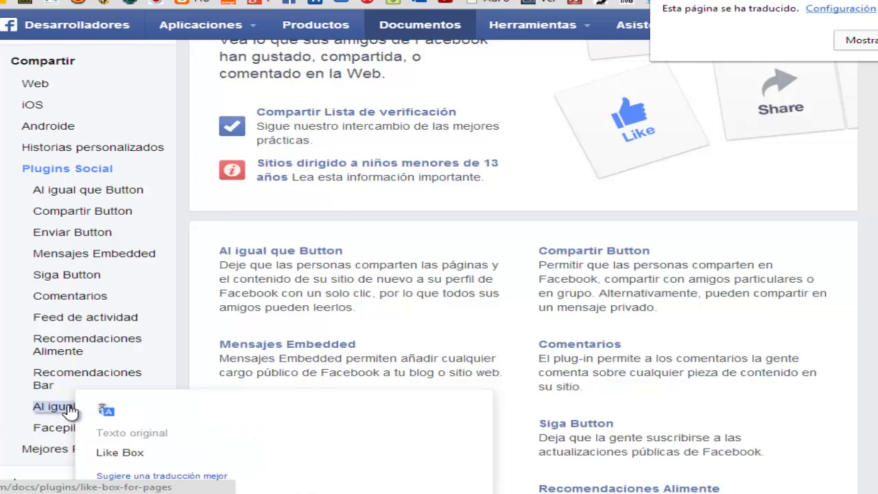
pyautogui.click(65, 415)
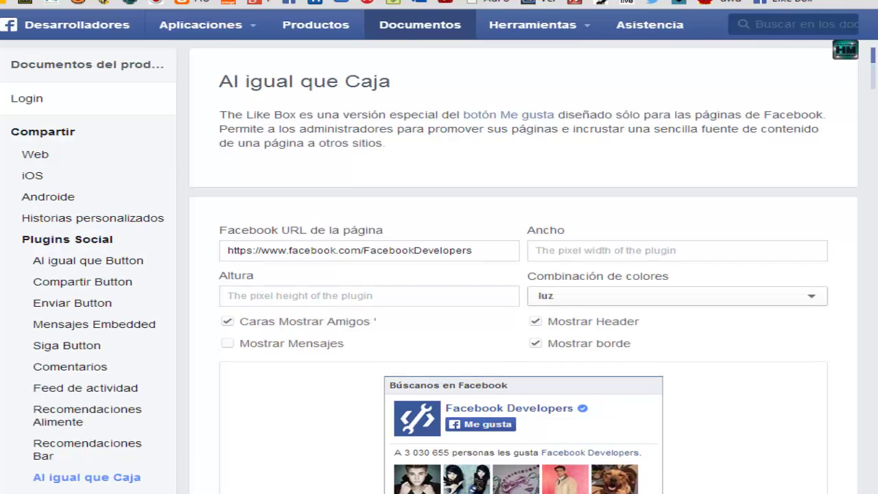
pyautogui.scroll(-2, 439, 274)
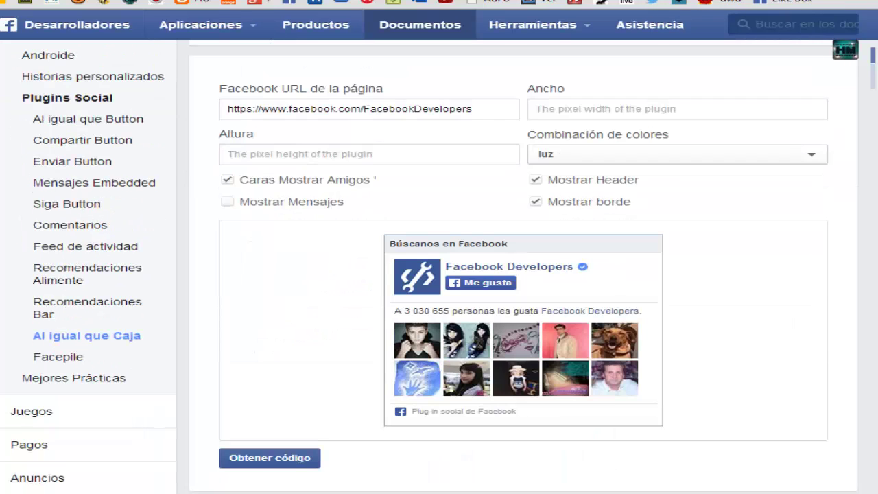
pyautogui.scroll(-1, 439, 274)
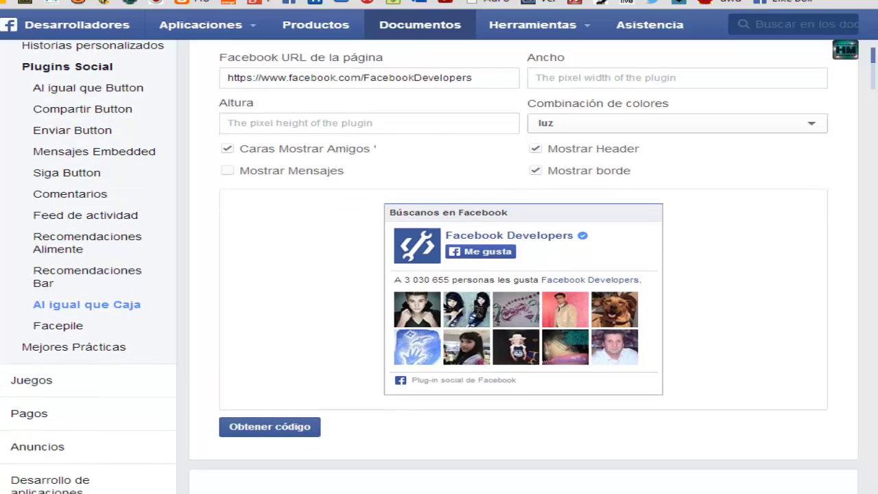
pyautogui.scroll(-1, 439, 274)
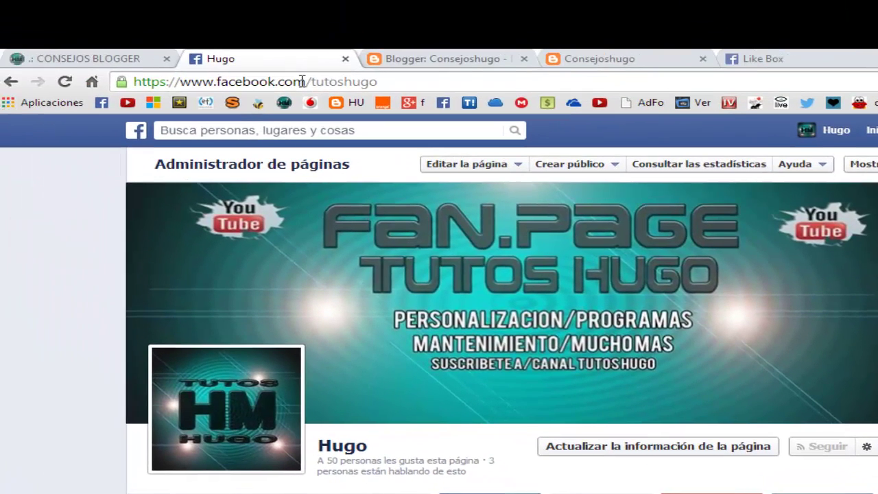
# Copy the full web address of the Facebook fan page
pyautogui.click(308, 88)
pyautogui.press('super+c')
pyautogui.rightClick(308, 91)
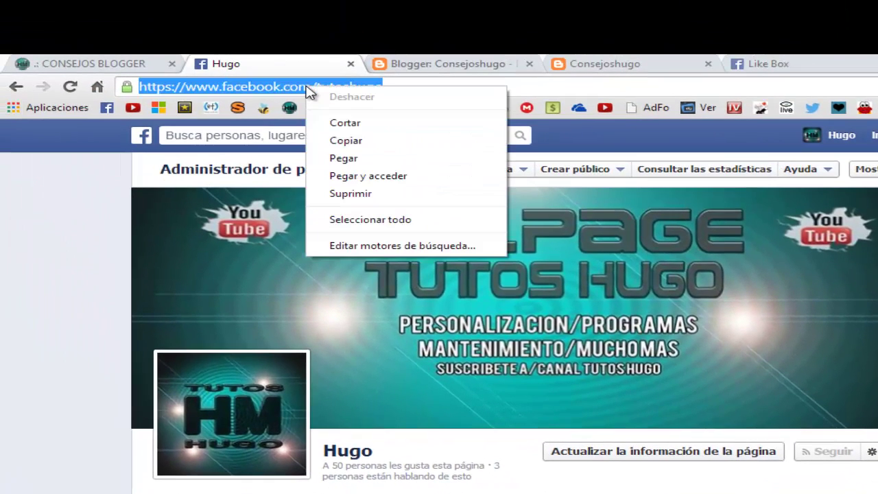
pyautogui.click(378, 141)
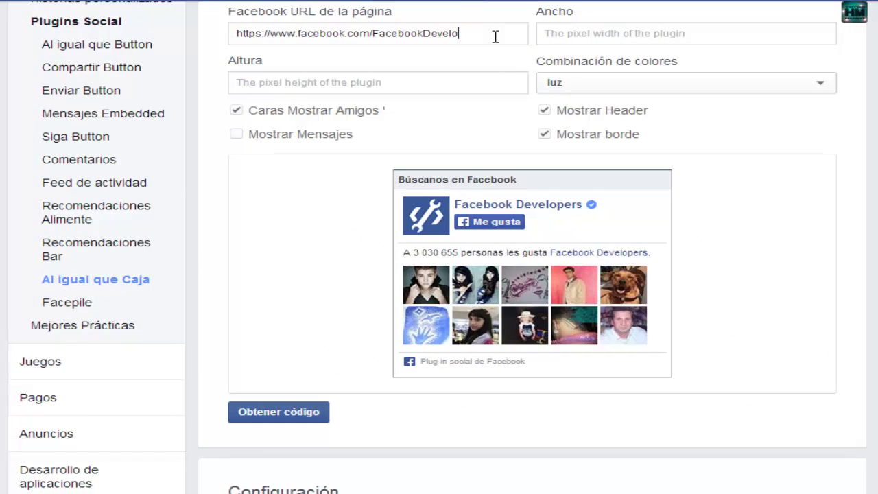
pyautogui.press('BackSpace')
pyautogui.press('BackSpace')
pyautogui.press('BackSpace')
pyautogui.press('BackSpace')
pyautogui.press('BackSpace')
pyautogui.press('BackSpace')
pyautogui.press('BackSpace')
pyautogui.press('BackSpace')
pyautogui.press('BackSpace')
pyautogui.press('BackSpace')
pyautogui.press('BackSpace')
pyautogui.press('BackSpace')
pyautogui.press('BackSpace')
pyautogui.press('BackSpace')
pyautogui.press('BackSpace')
pyautogui.press('BackSpace')
pyautogui.press('BackSpace')
pyautogui.press('BackSpace')
pyautogui.press('BackSpace')
pyautogui.press('BackSpace')
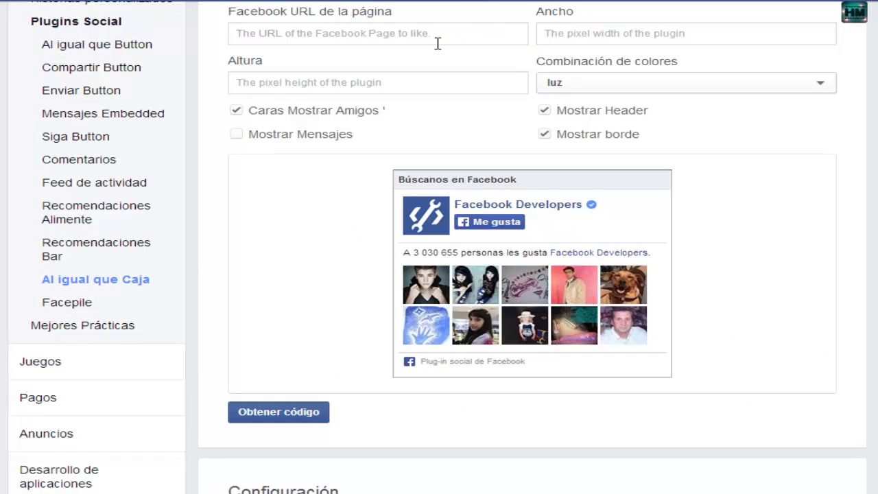
pyautogui.rightClick(386, 35)
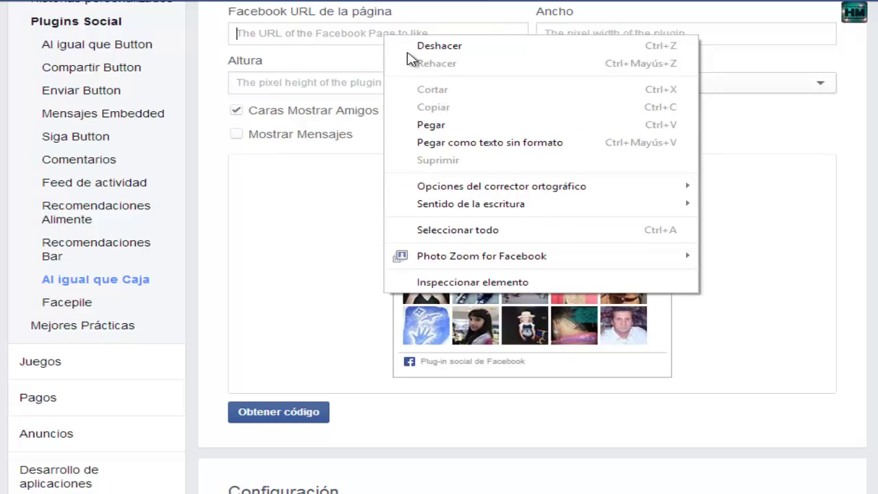
pyautogui.click(462, 127)
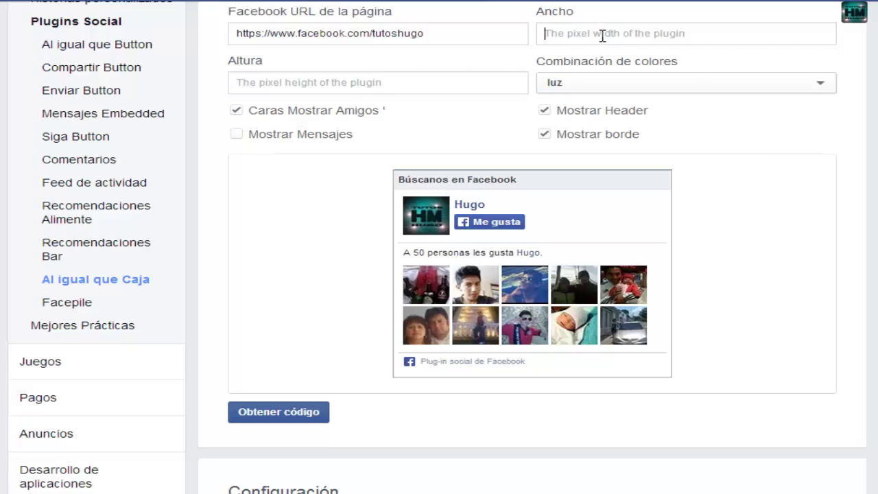
# Set the Like Box width to 228 and its height to 300 pixels
pyautogui.write('228')
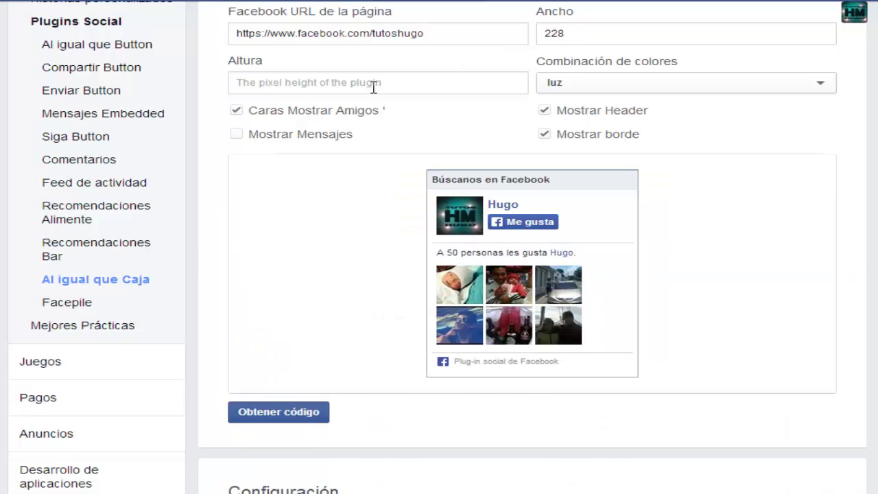
pyautogui.click(373, 87)
pyautogui.write('300')
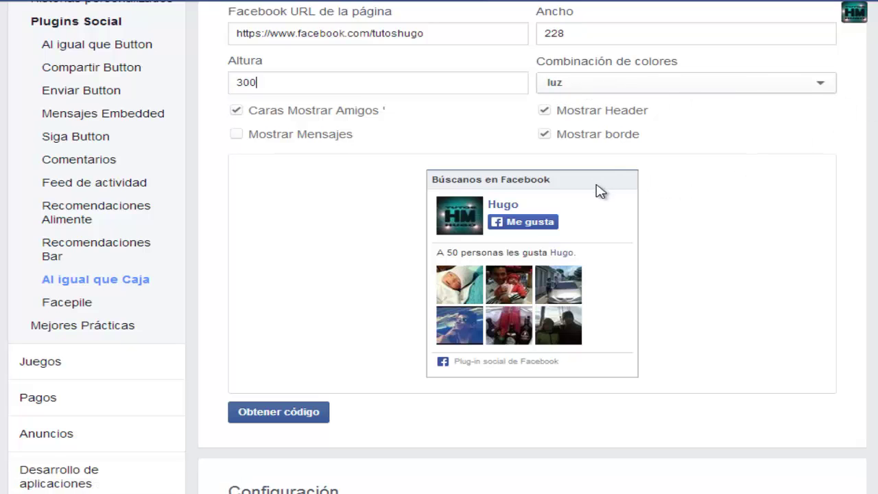
# Try the dark color scheme on the Like Box preview and return it to light
pyautogui.click(820, 84)
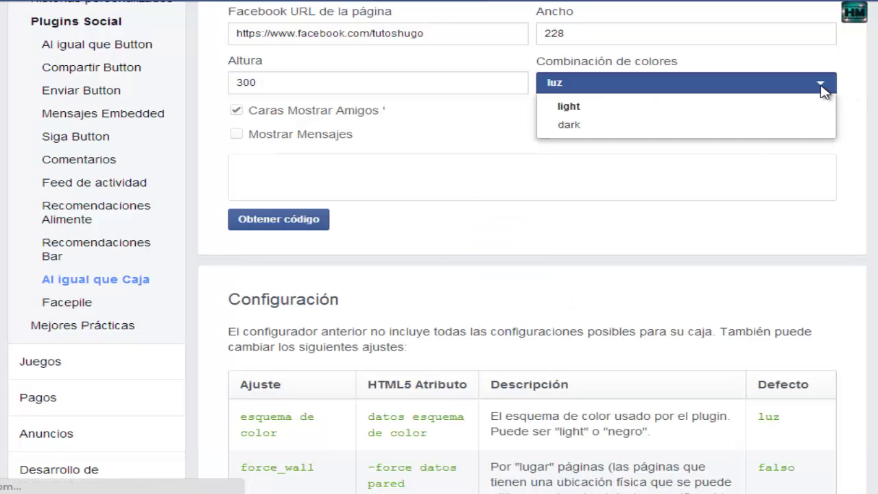
pyautogui.click(580, 130)
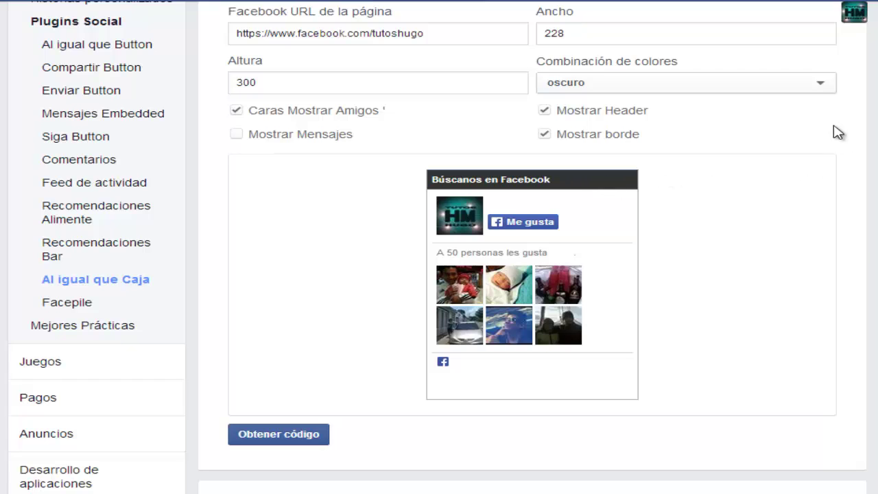
pyautogui.click(823, 85)
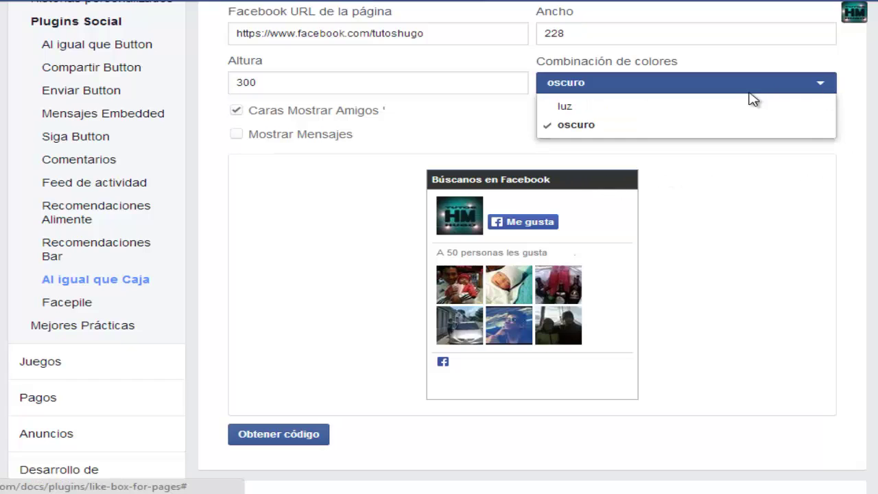
pyautogui.click(710, 108)
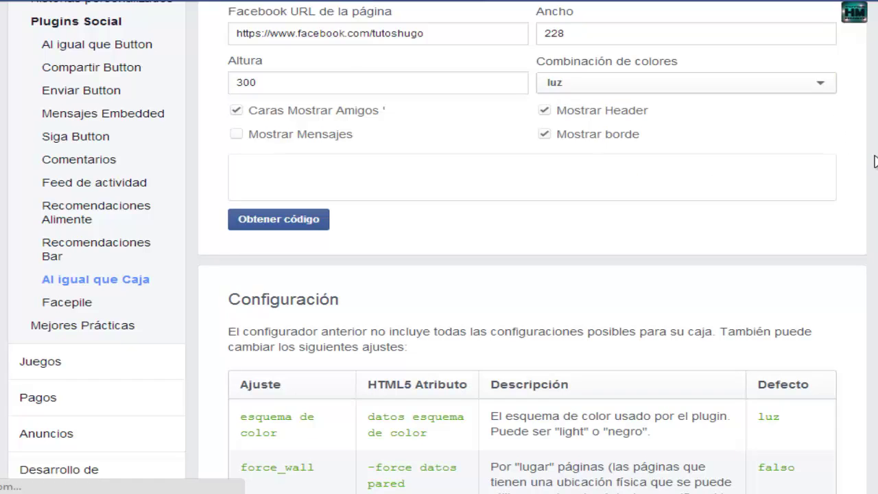
pyautogui.click(823, 89)
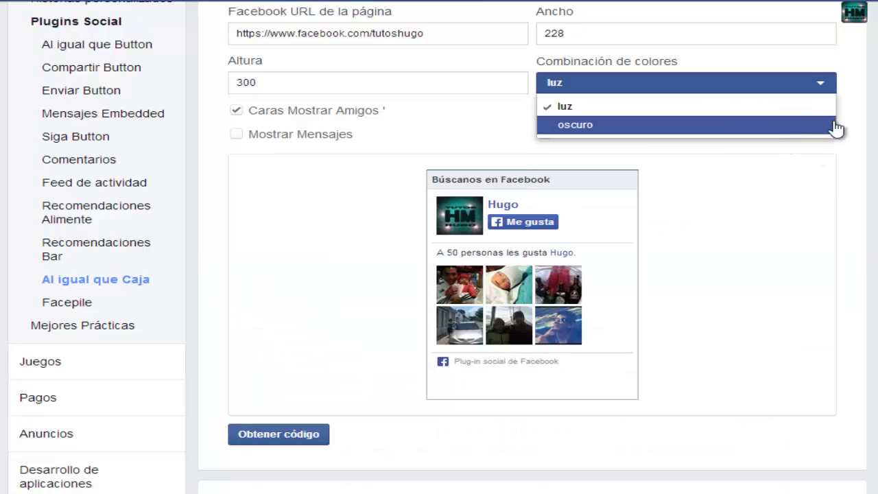
pyautogui.click(680, 96)
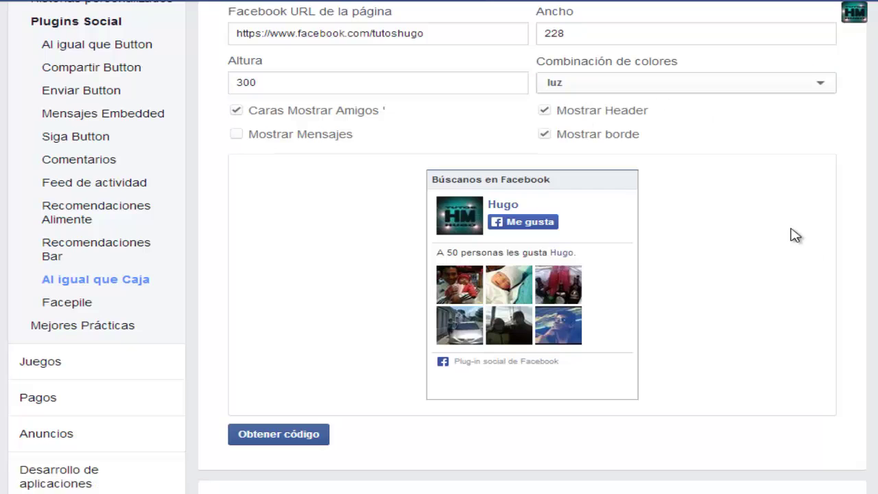
# Try showing the page's posts in the Like Box with Mostrar Mensajes, and turn the option back off
pyautogui.scroll(-1, 790, 235)
pyautogui.scroll(1, 790, 235)
pyautogui.click(237, 135)
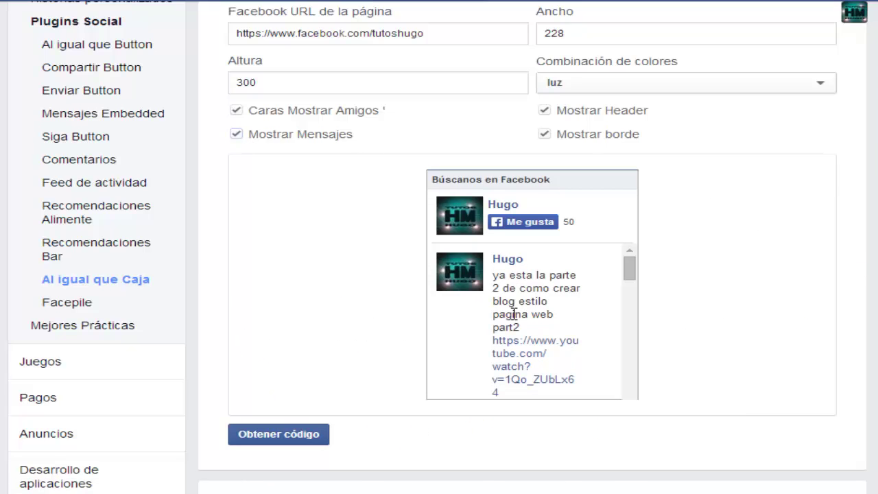
pyautogui.moveTo(627, 277)
pyautogui.mouseDown()
pyautogui.moveTo(632, 288)
pyautogui.moveTo(632, 268)
pyautogui.mouseUp()
pyautogui.click(238, 135)
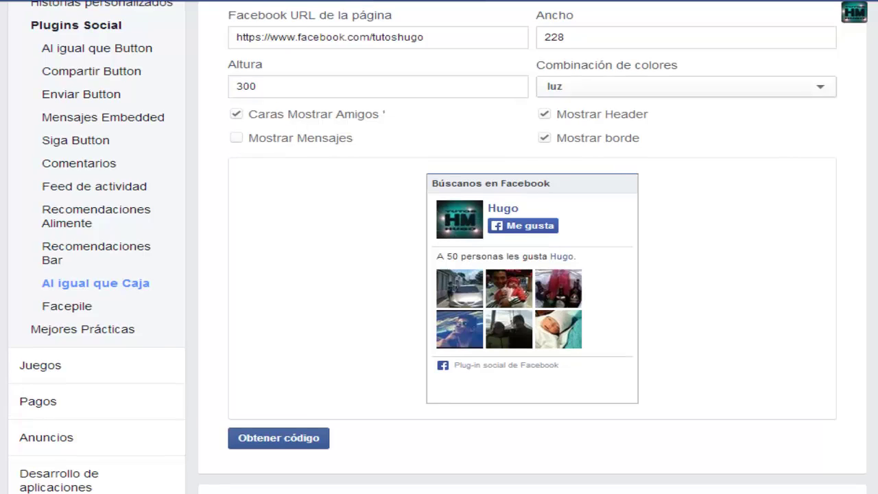
# Generate the Like Box plugin code, copy its IFRAME version in full and close the code window
pyautogui.scroll(-3, 613, 243)
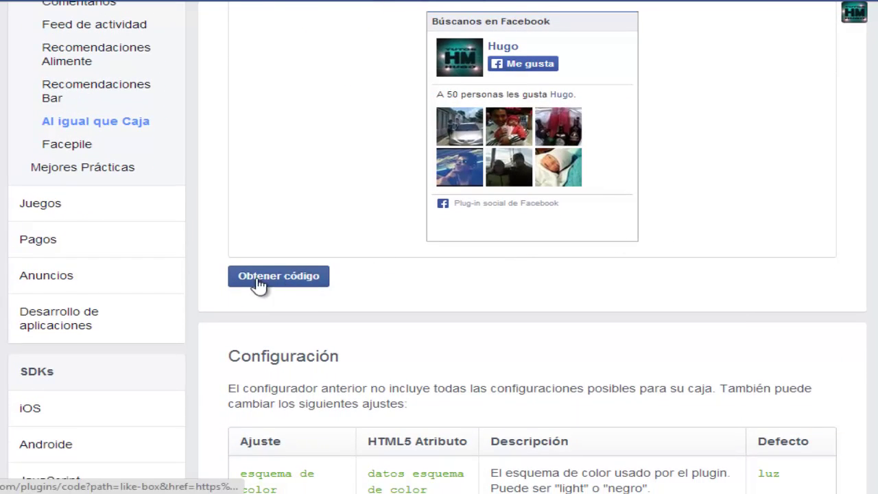
pyautogui.click(295, 281)
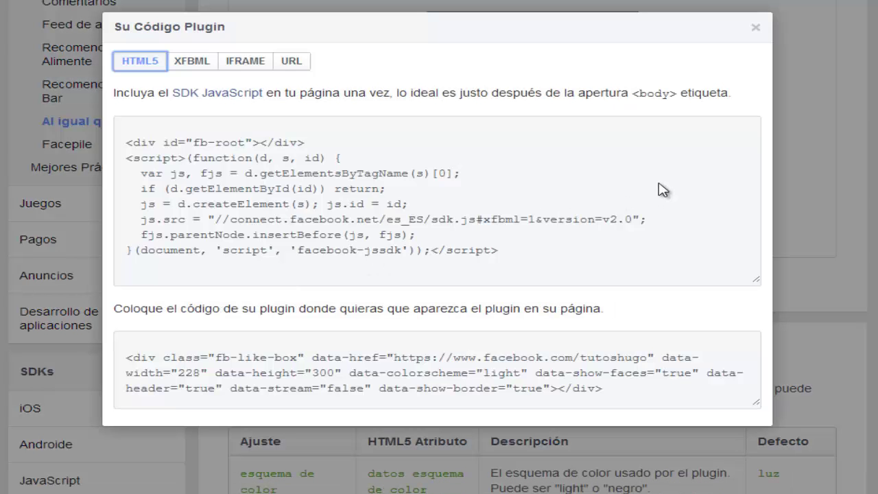
pyautogui.click(240, 64)
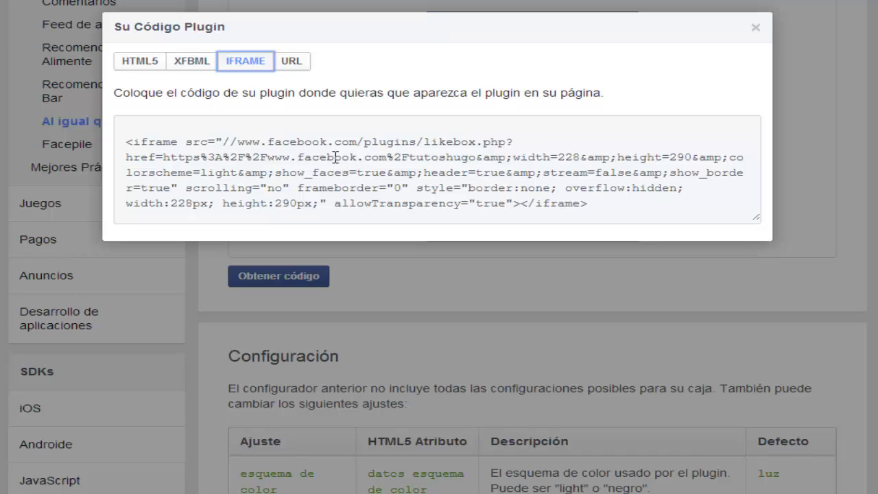
pyautogui.click(336, 157)
pyautogui.press('super+c')
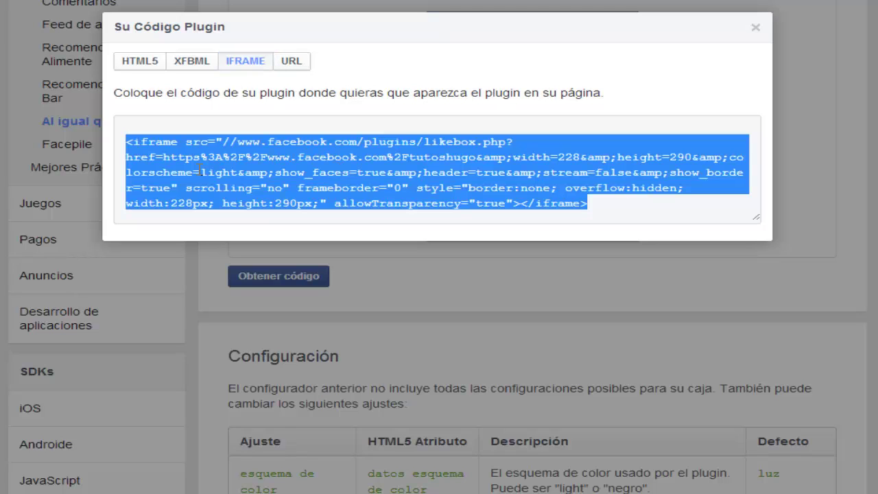
pyautogui.rightClick(301, 158)
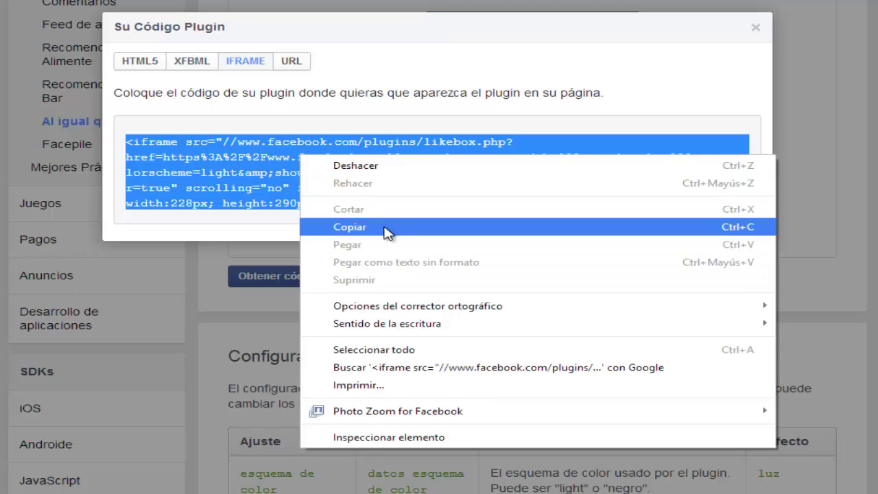
pyautogui.click(388, 233)
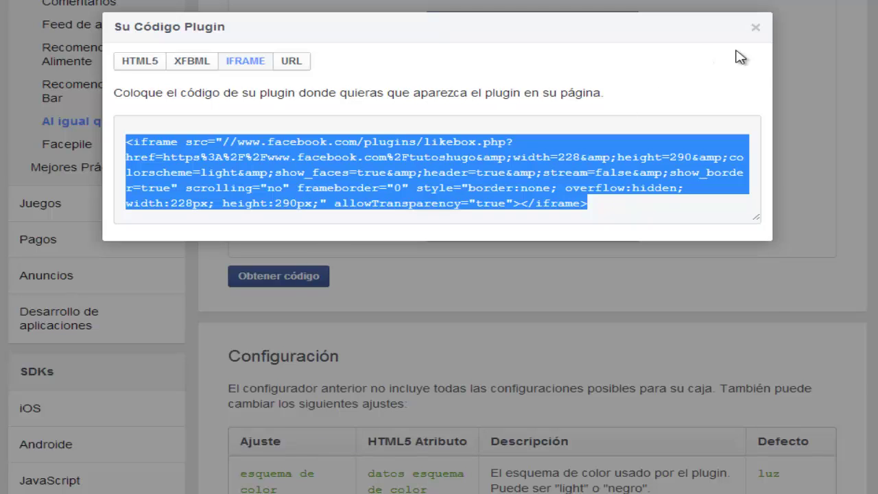
pyautogui.click(756, 28)
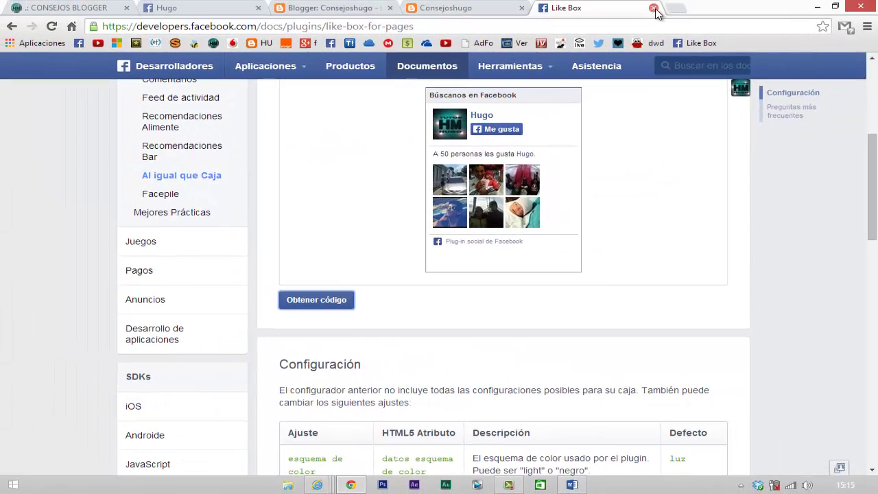
# Close the Like Box page and start a new HTML/JavaScript gadget titled "facebook" in the Consejoshugo layout
pyautogui.click(654, 8)
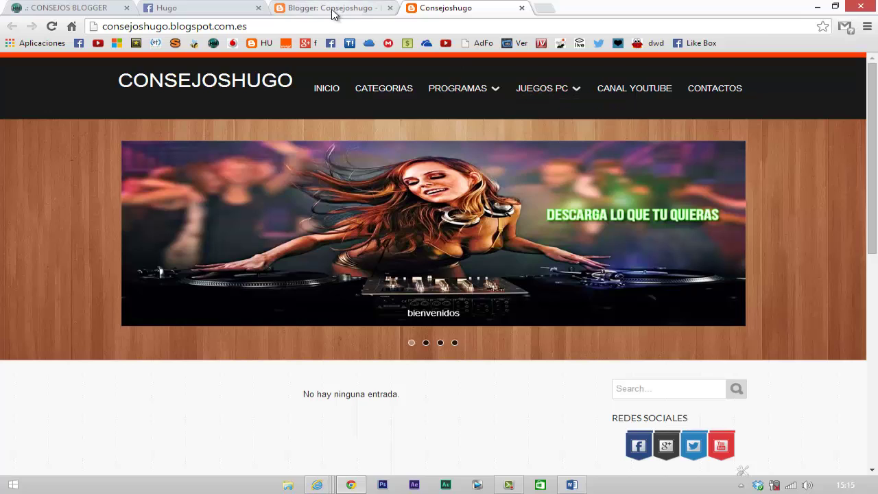
pyautogui.click(333, 8)
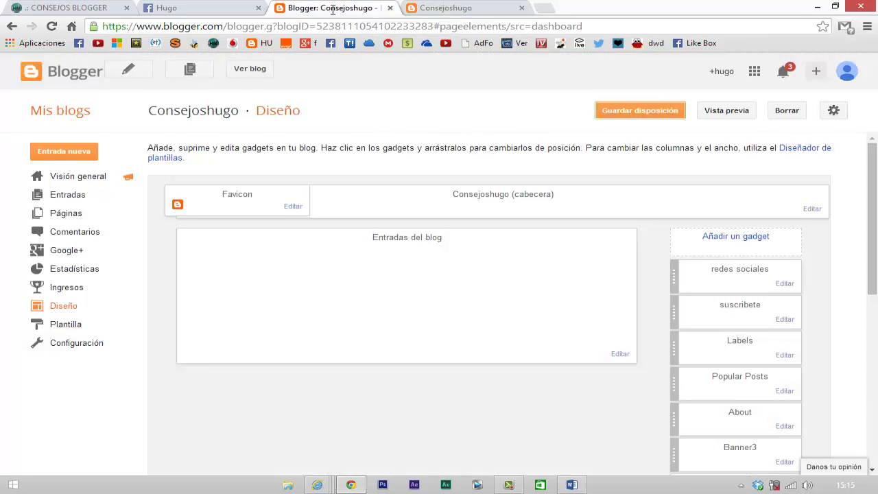
pyautogui.click(735, 238)
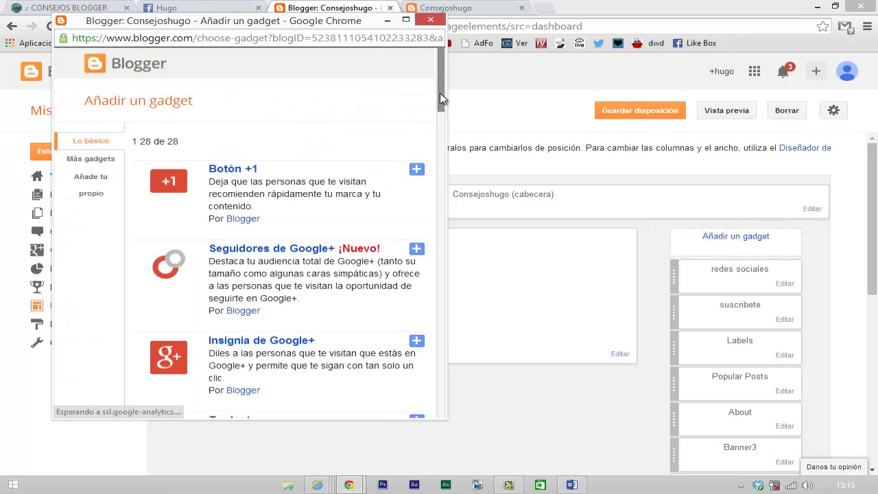
pyautogui.moveTo(448, 116); pyautogui.dragTo(455, 159)
pyautogui.moveTo(439, 204); pyautogui.dragTo(439, 235)
pyautogui.click(220, 190)
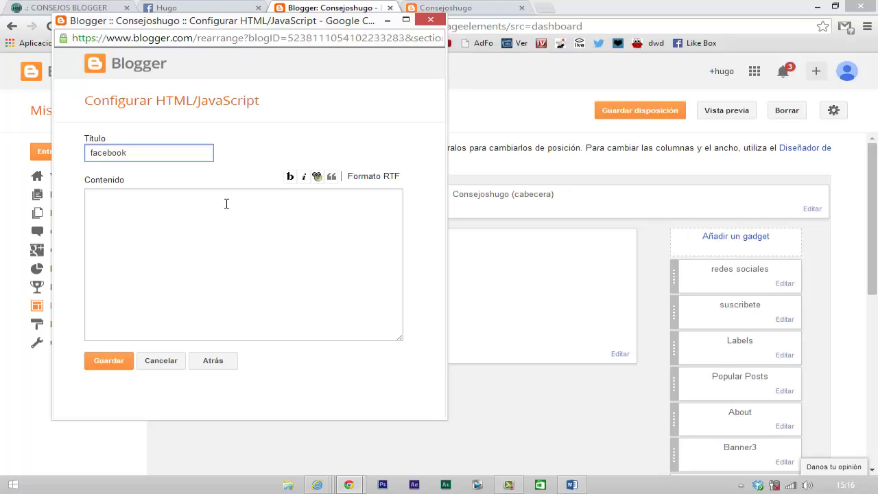
# Paste the copied iframe code as the gadget's content, and save both the gadget and the blog layout
pyautogui.click(135, 218)
pyautogui.rightClick(134, 220)
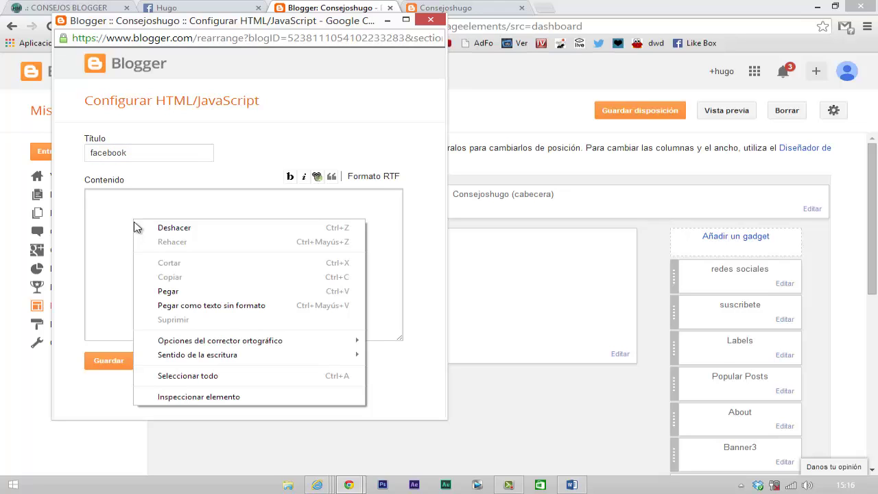
pyautogui.click(168, 292)
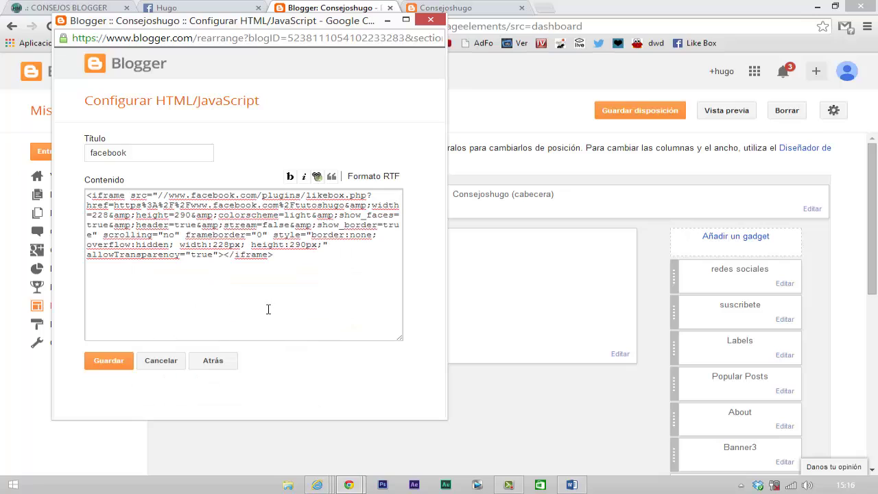
pyautogui.click(101, 360)
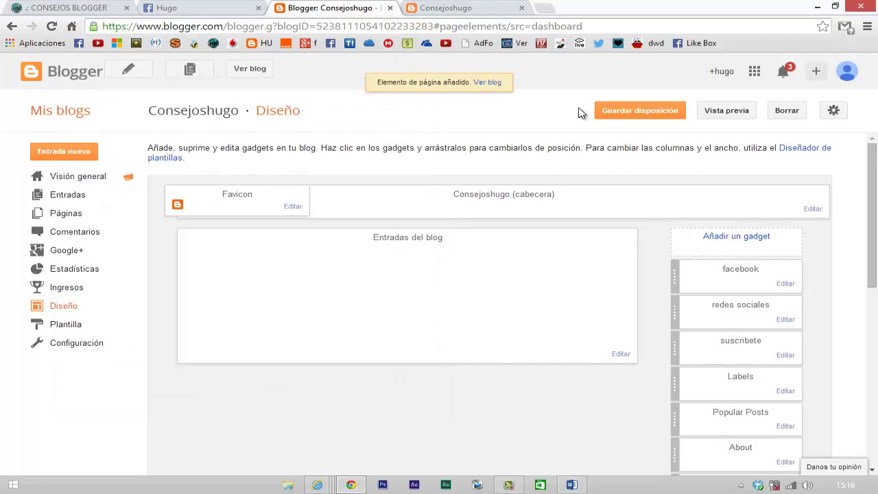
pyautogui.click(640, 113)
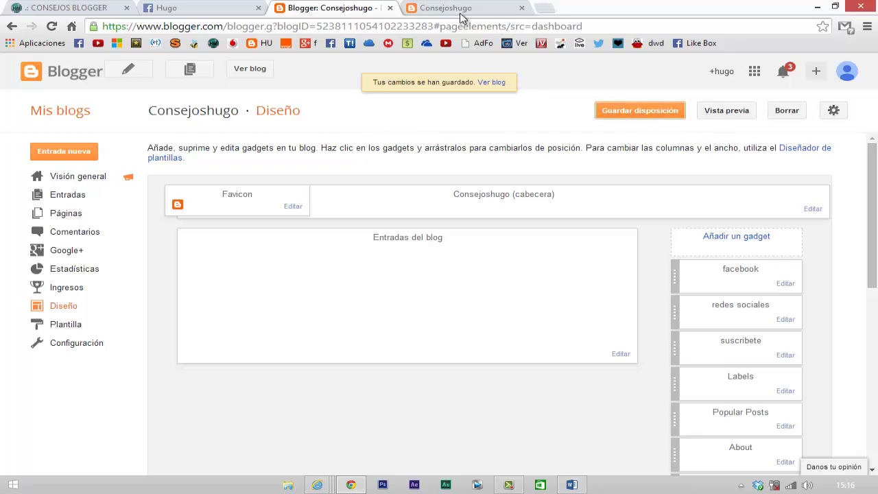
# Reload the Consejoshugo blog and check the Facebook, social network and subscribe boxes in its sidebar
pyautogui.click(458, 10)
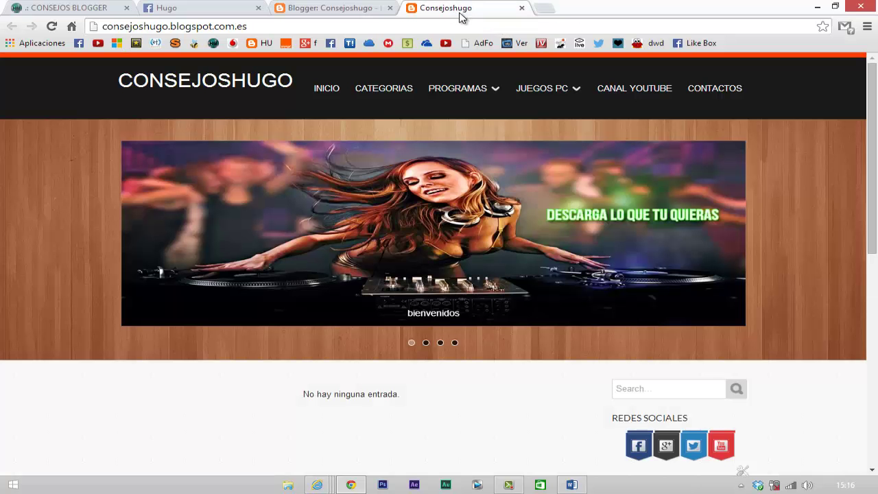
pyautogui.click(51, 26)
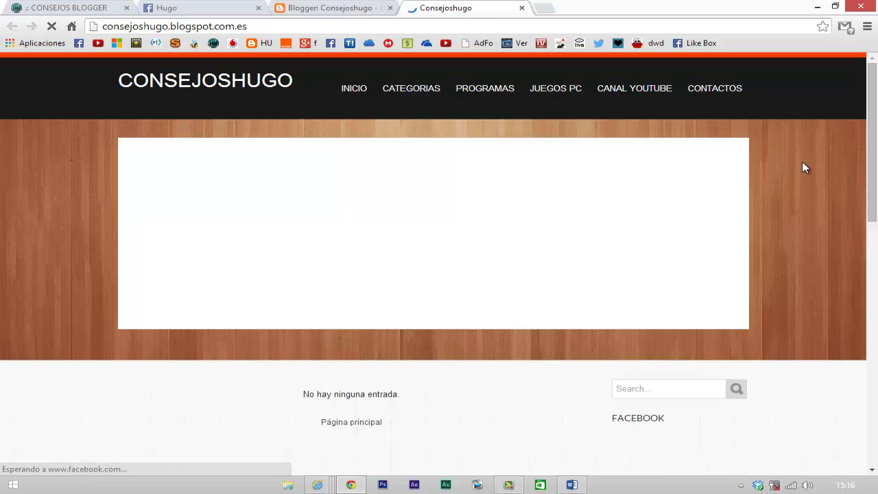
pyautogui.scroll(-1, 439, 264)
pyautogui.scroll(-4, 439, 264)
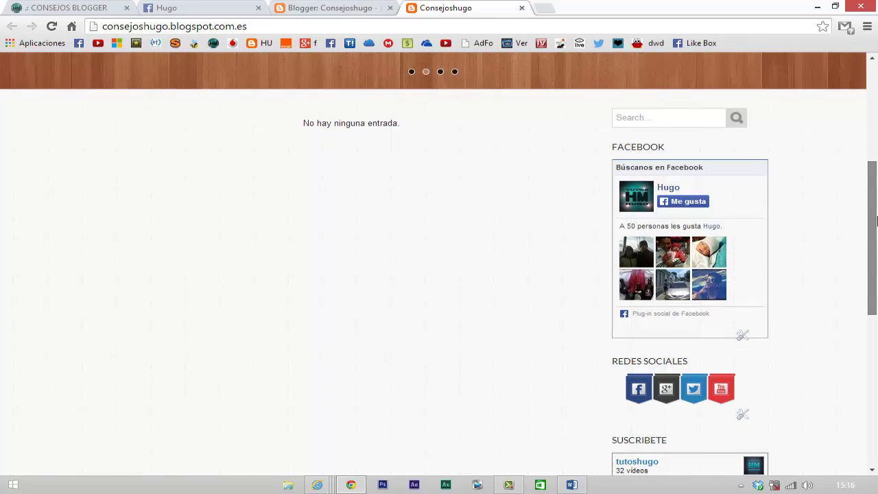
pyautogui.scroll(-3, 876, 282)
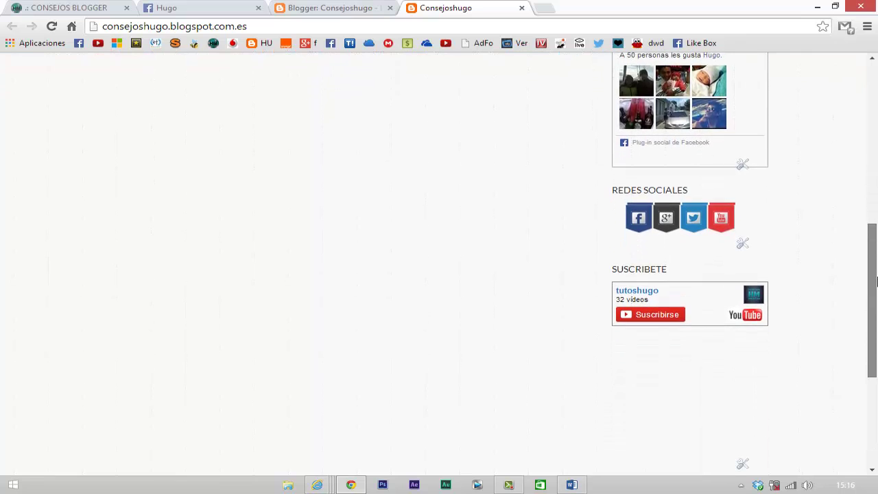
pyautogui.moveTo(876, 268); pyautogui.dragTo(872, 98)
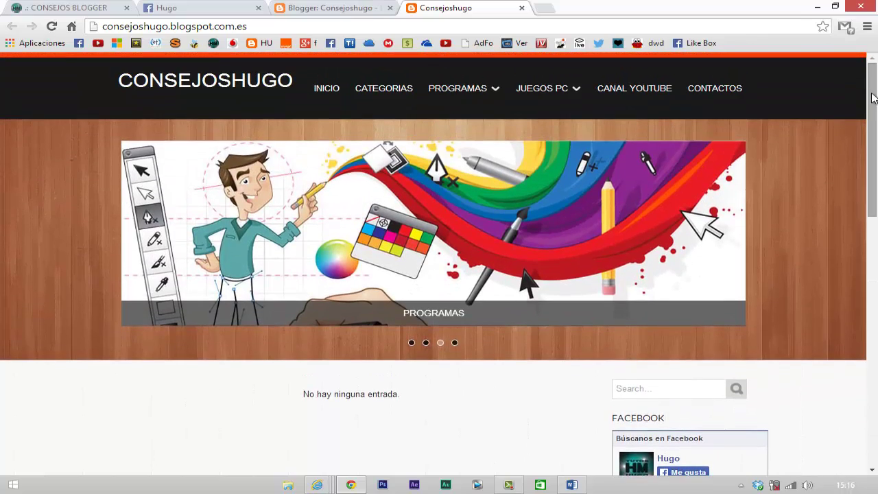
# Switch to the REDES SOCIALES Word document and copy the web address under CONTADOR DE VISITAS
pyautogui.click(817, 7)
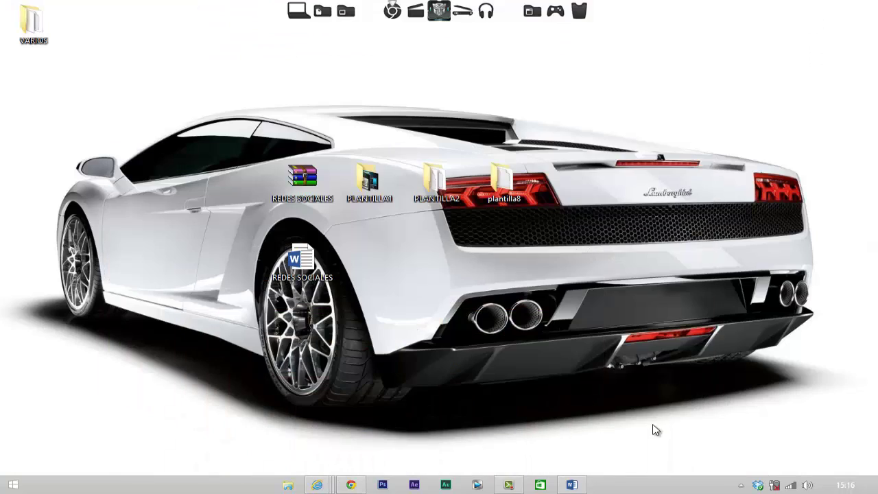
pyautogui.click(572, 485)
pyautogui.scroll(-2, 641, 137)
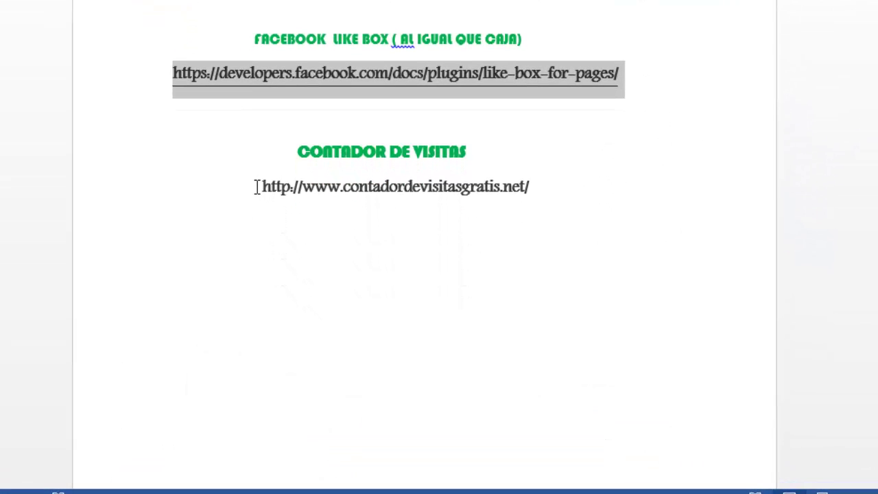
pyautogui.click(256, 186)
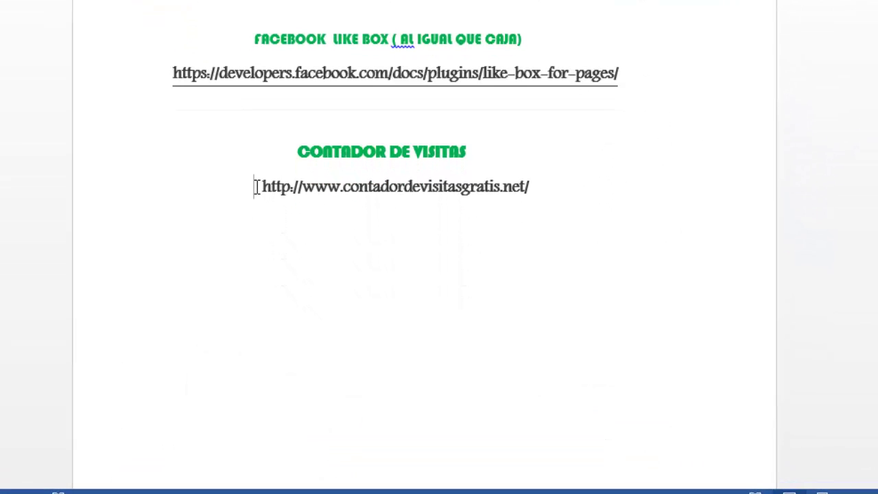
pyautogui.moveTo(256, 187); pyautogui.dragTo(542, 179)
pyautogui.press('super+c')
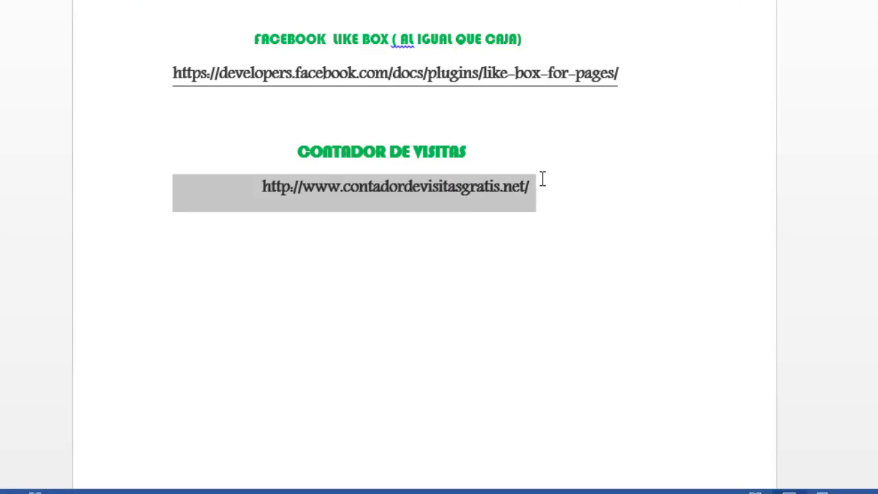
pyautogui.rightClick(459, 192)
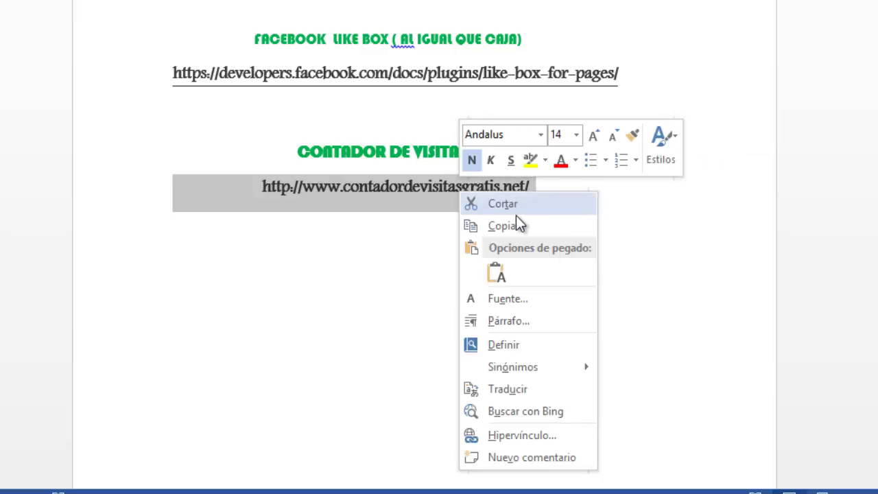
pyautogui.click(519, 225)
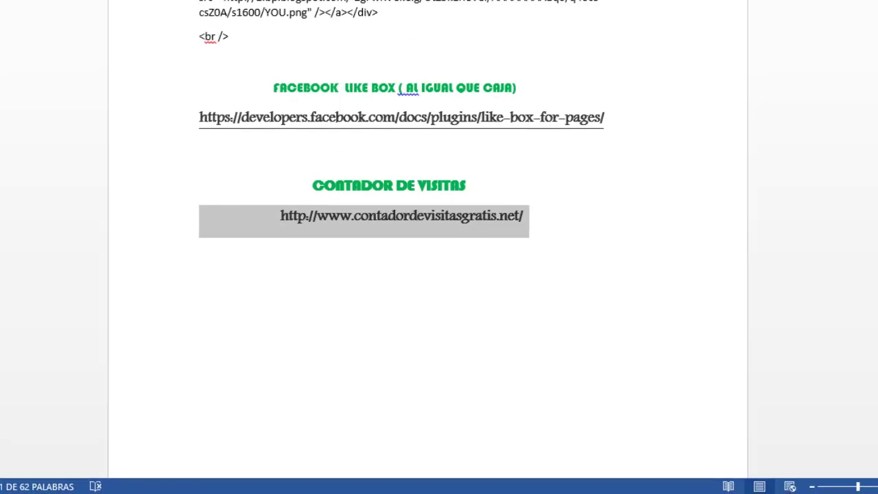
# Return to Chrome and load the copied contadordevisitasgratis.net address in a new tab
pyautogui.click(838, 6)
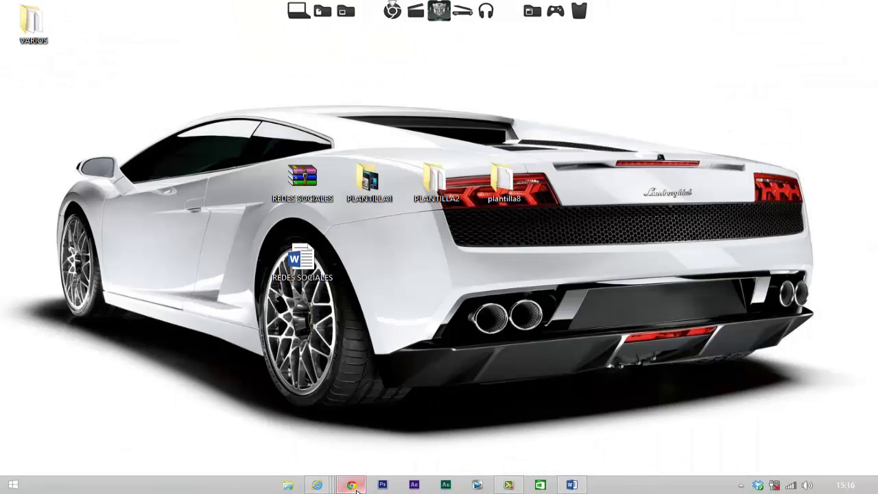
pyautogui.click(352, 485)
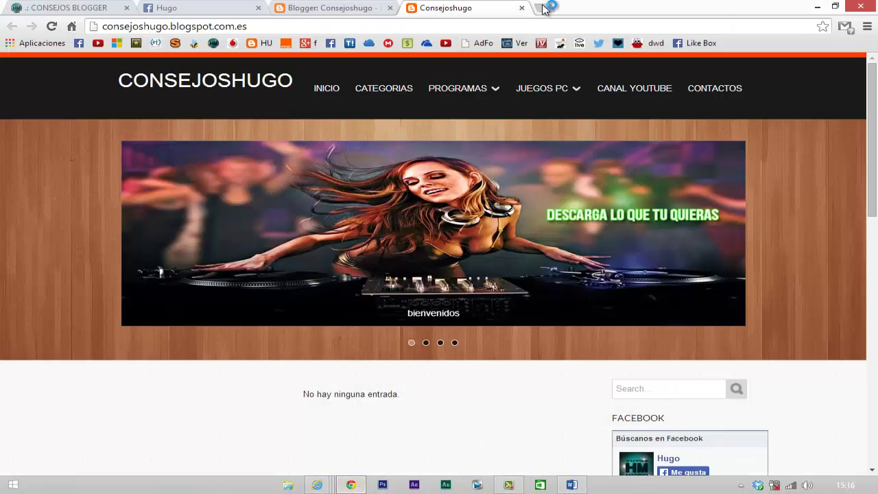
pyautogui.click(543, 8)
pyautogui.rightClick(241, 29)
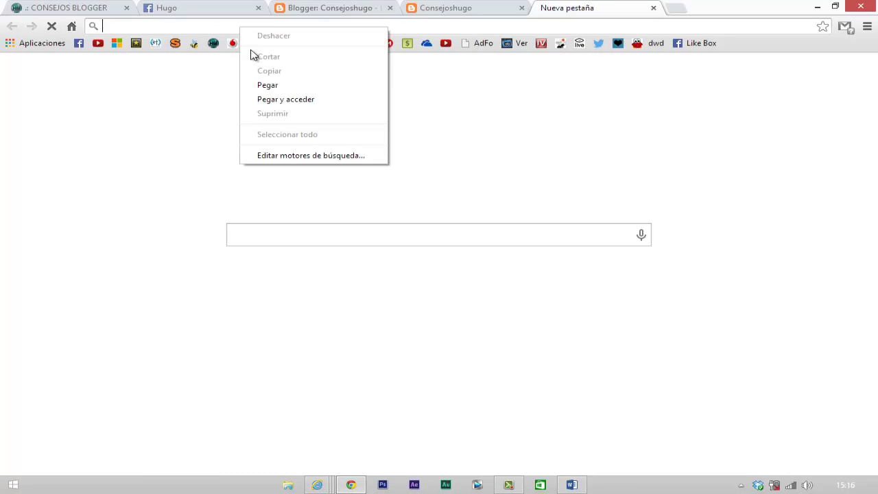
pyautogui.click(291, 90)
pyautogui.press('Return')
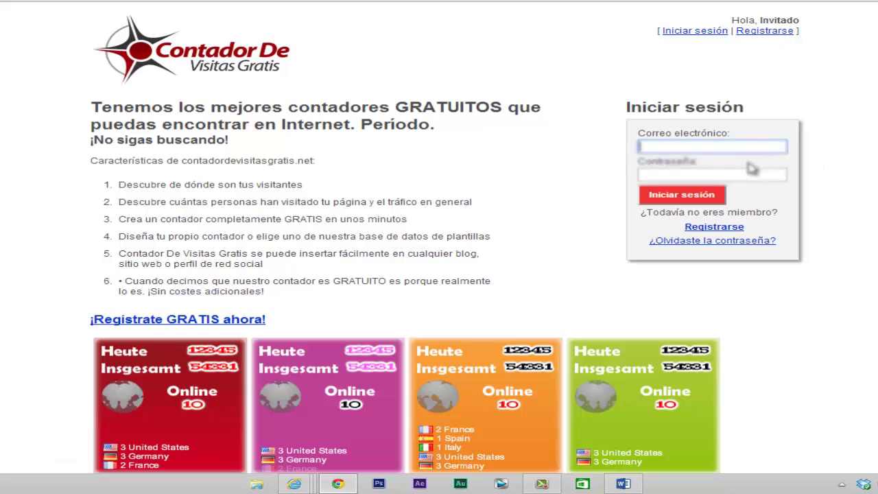
# Sign in to Contador De Visitas Gratis with the account e-mail and password
pyautogui.click(709, 142)
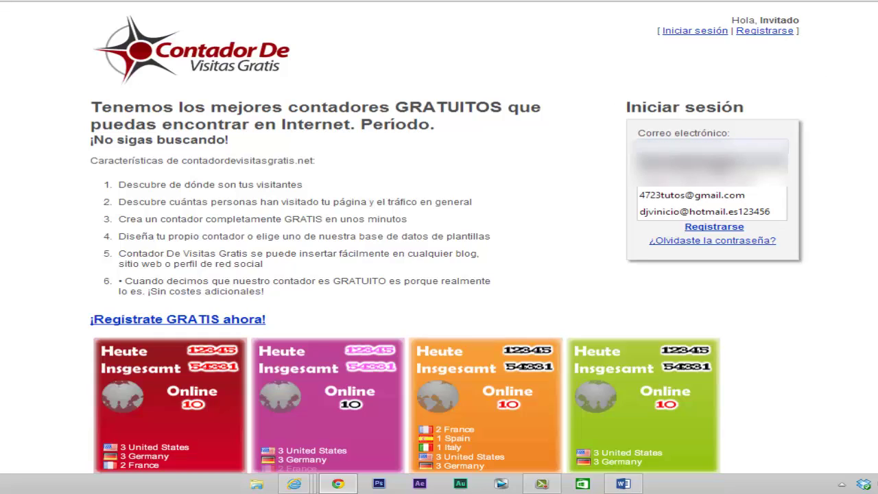
pyautogui.click(716, 164)
pyautogui.click(710, 174)
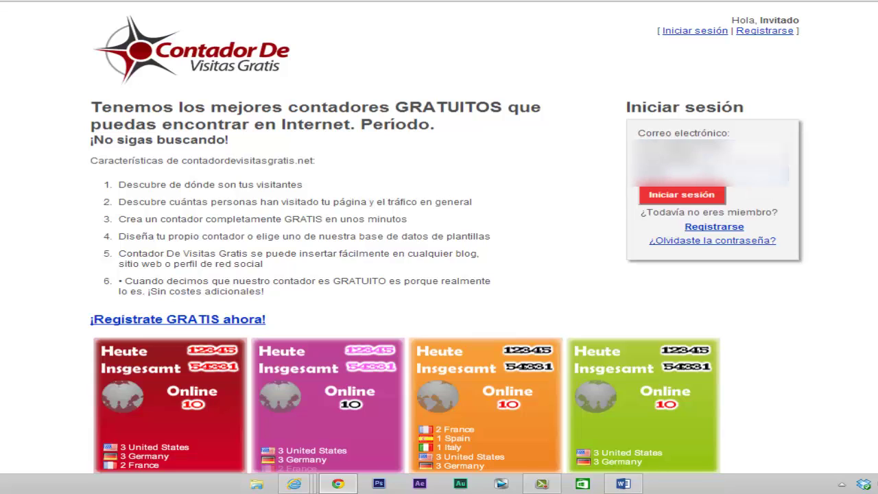
pyautogui.press('Return')
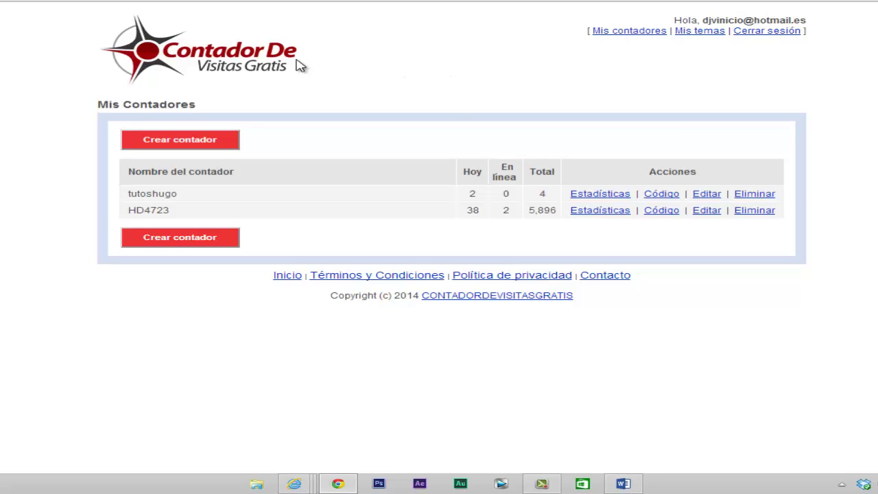
# Start creating a new visit counter and name it "tutoshugo1"
pyautogui.click(182, 143)
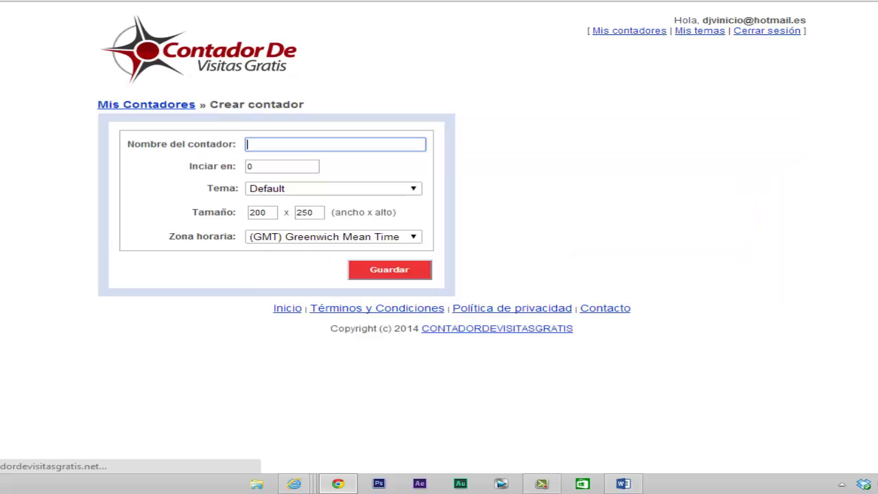
pyautogui.click(279, 143)
pyautogui.write('tutos')
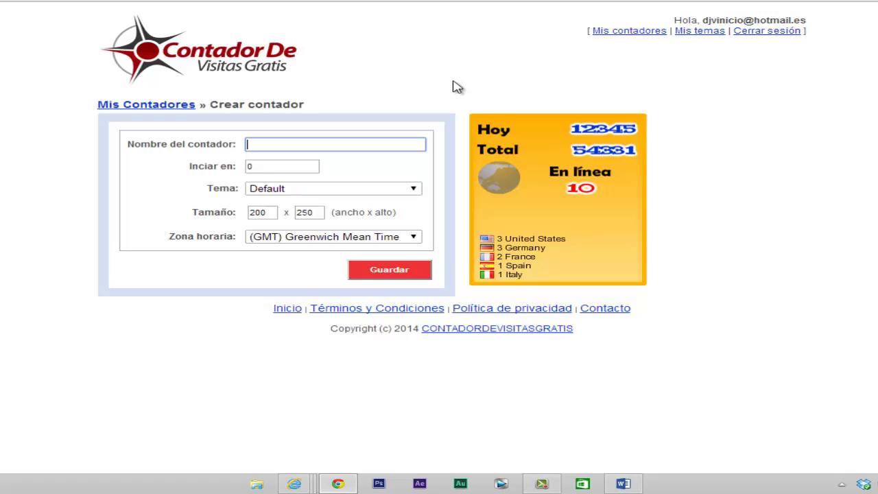
pyautogui.write('hugo1')
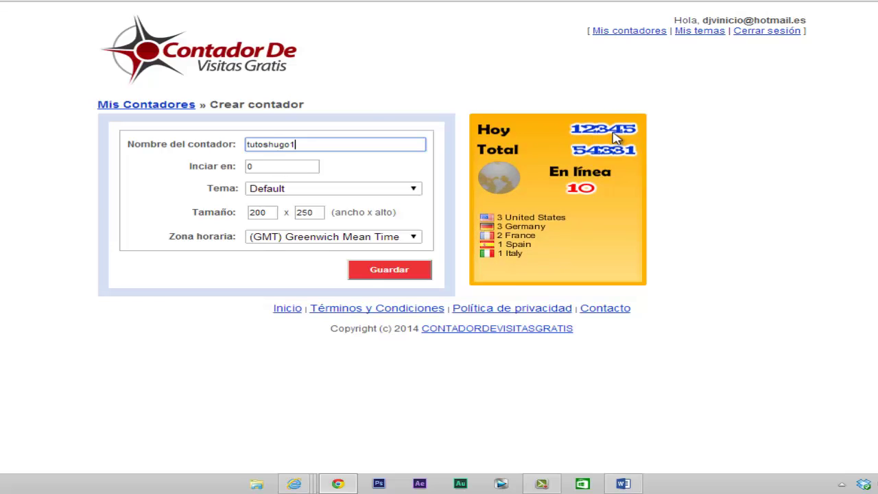
# Preview the Blue and Cyan themes for the counter and set its theme to Dark
pyautogui.click(414, 190)
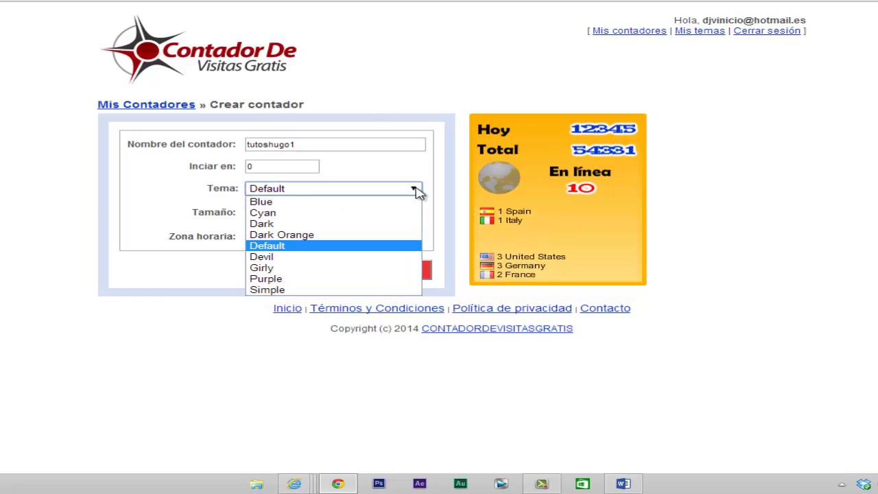
pyautogui.click(376, 205)
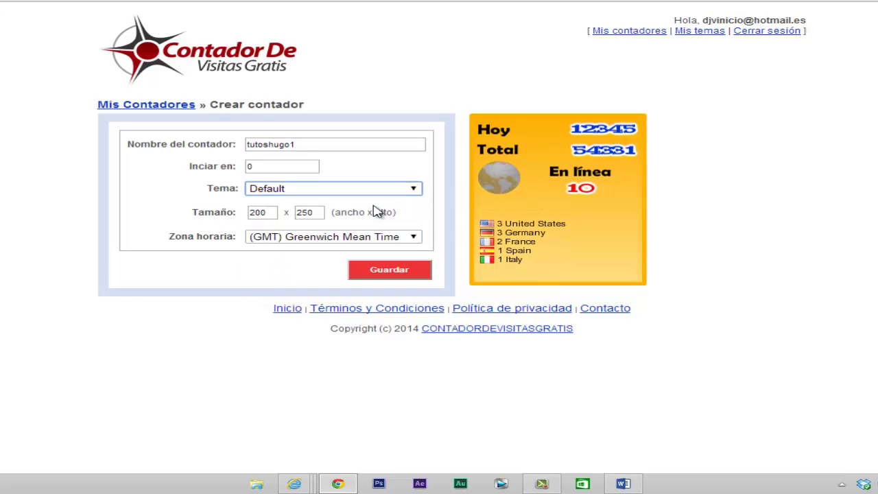
pyautogui.click(415, 192)
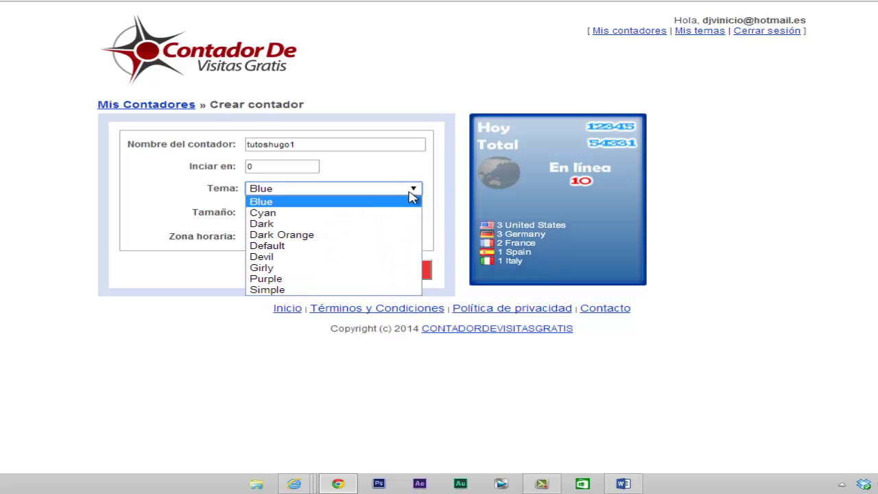
pyautogui.click(377, 214)
pyautogui.click(415, 189)
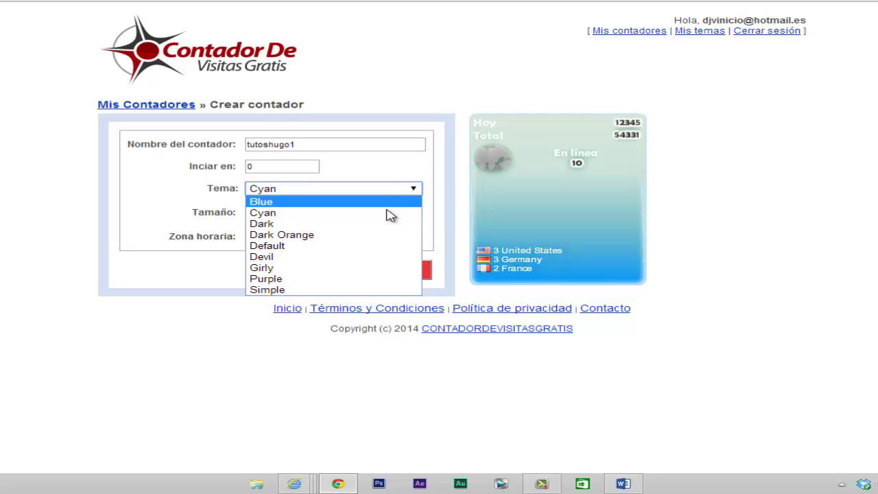
pyautogui.click(372, 226)
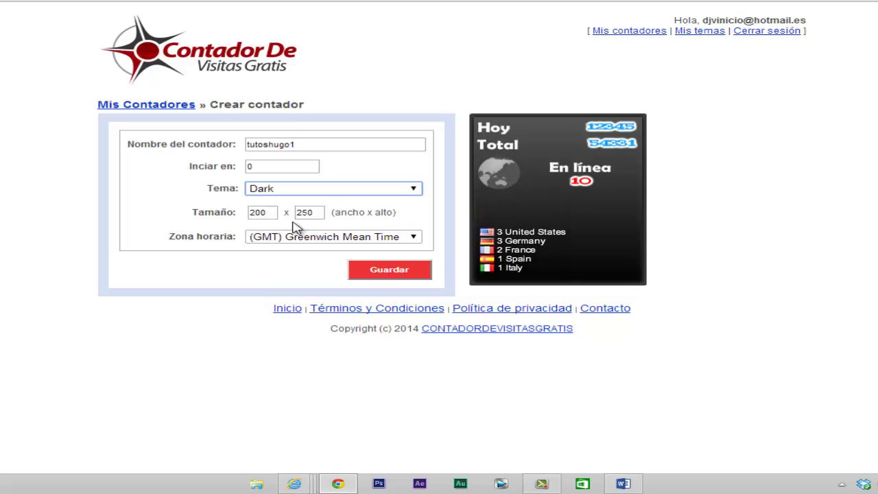
# Set the counter's size to 228 x 240 and its time zone to (GMT+01:00) Brussels, Copenhagen, Madrid, Paris, and save it
pyautogui.click(269, 213)
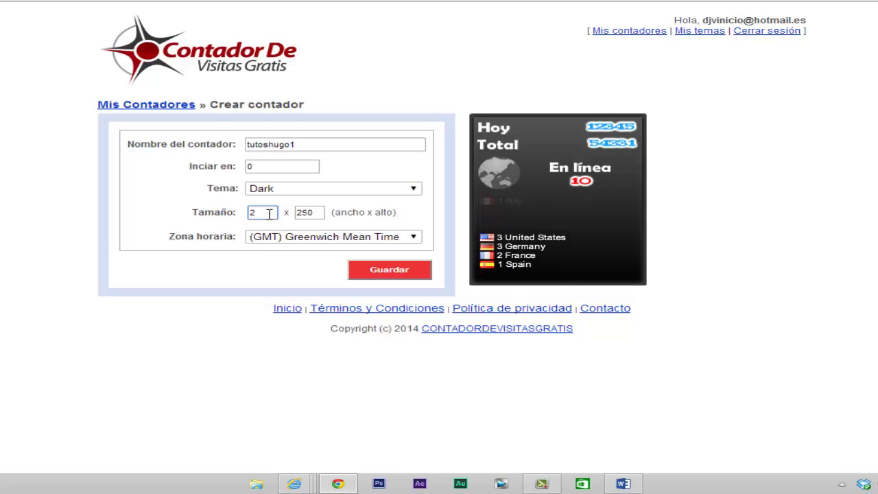
pyautogui.click(315, 213)
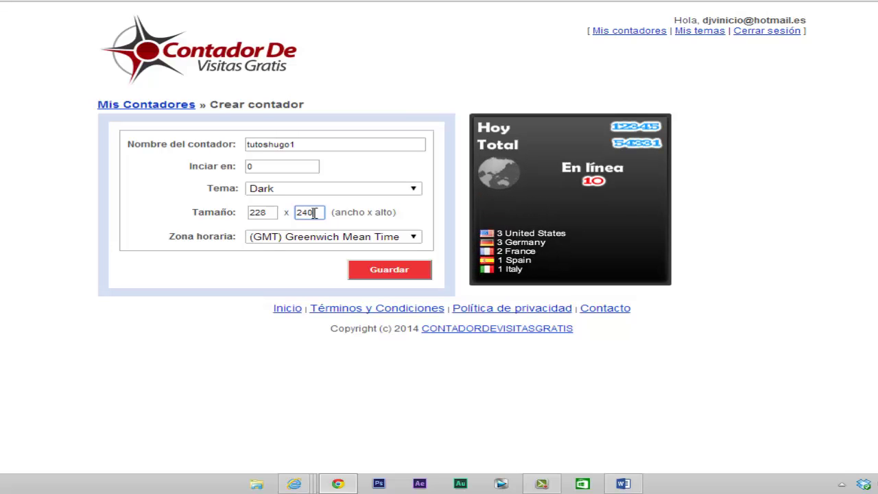
pyautogui.click(414, 240)
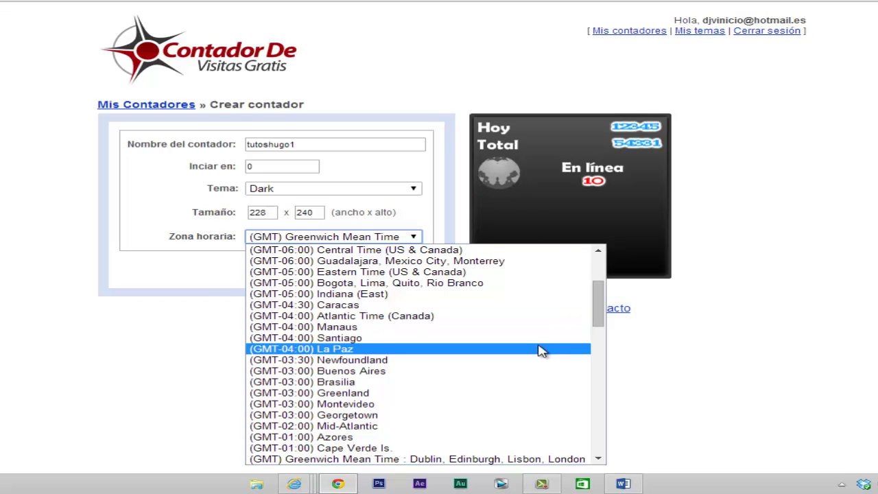
pyautogui.scroll(-4, 539, 351)
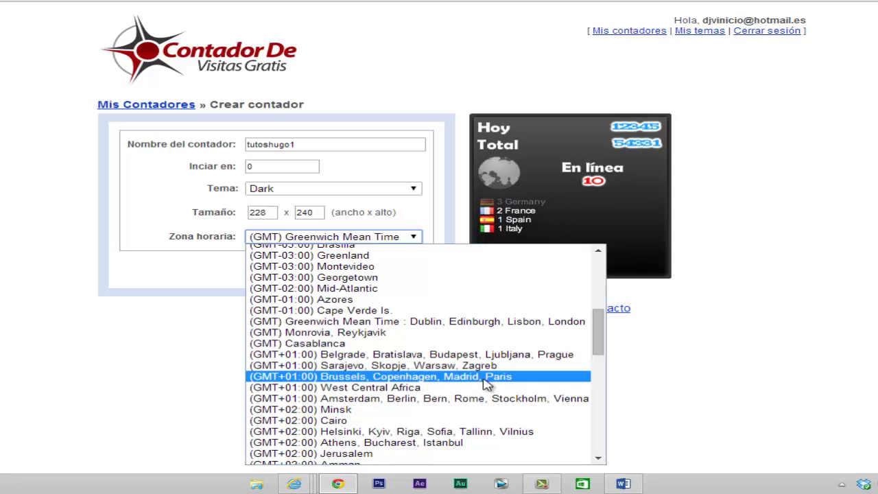
pyautogui.click(505, 376)
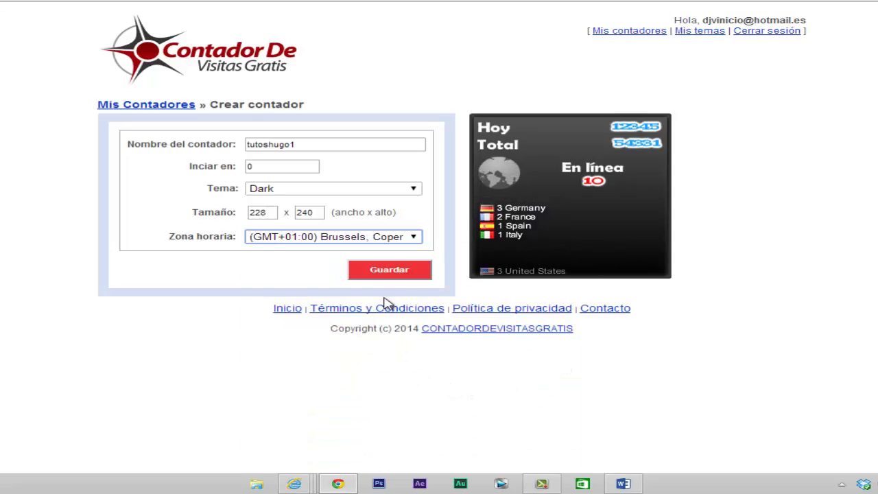
pyautogui.click(395, 275)
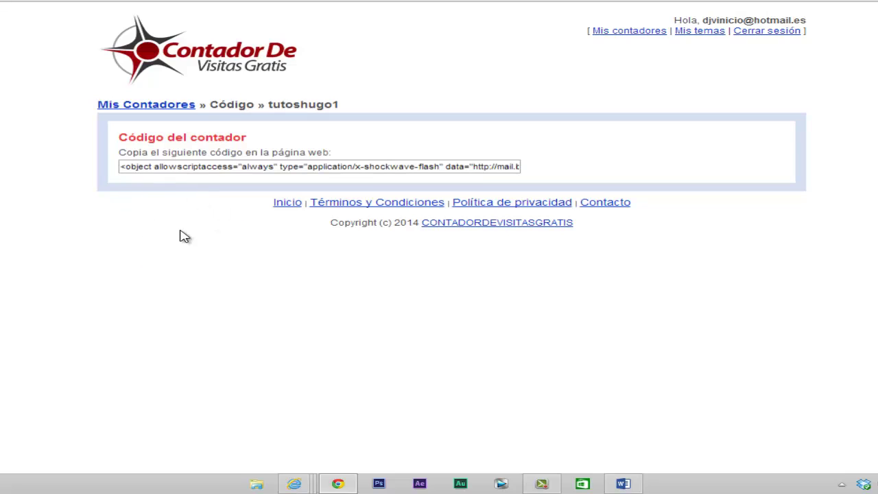
# Copy the full embed code generated for the tutoshugo1 counter
pyautogui.click(328, 171)
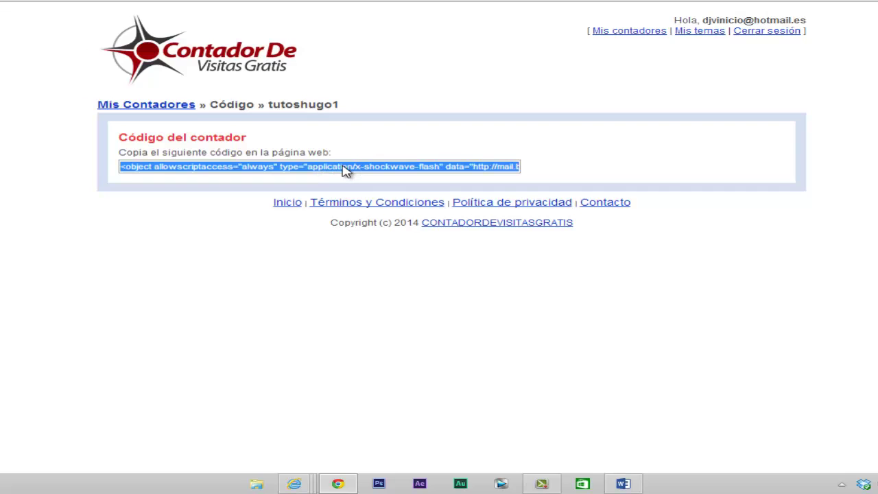
pyautogui.rightClick(343, 166)
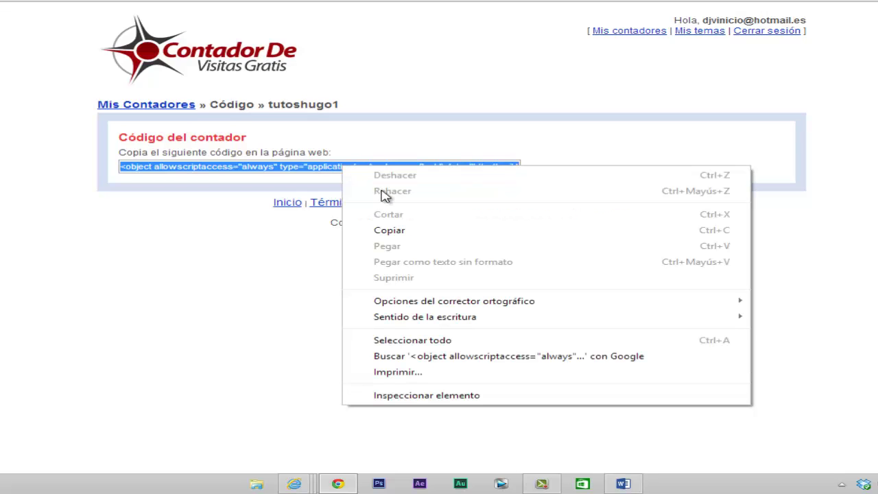
pyautogui.click(405, 231)
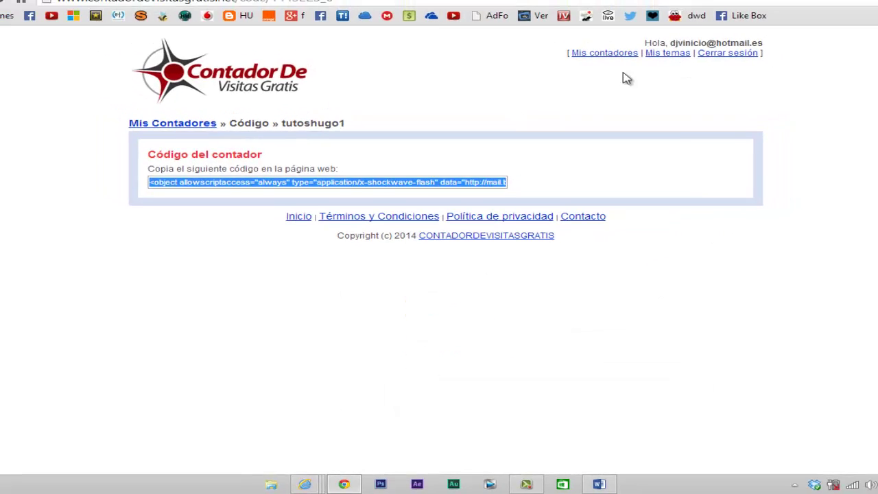
# Return to the Consejoshugo layout in Blogger and start a new HTML/JavaScript gadget titled "contador de visitas"
pyautogui.click(335, 10)
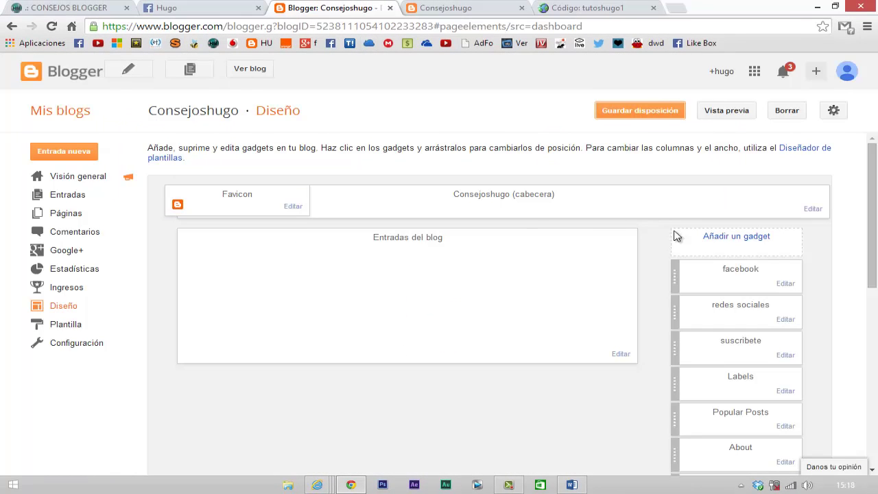
pyautogui.click(745, 240)
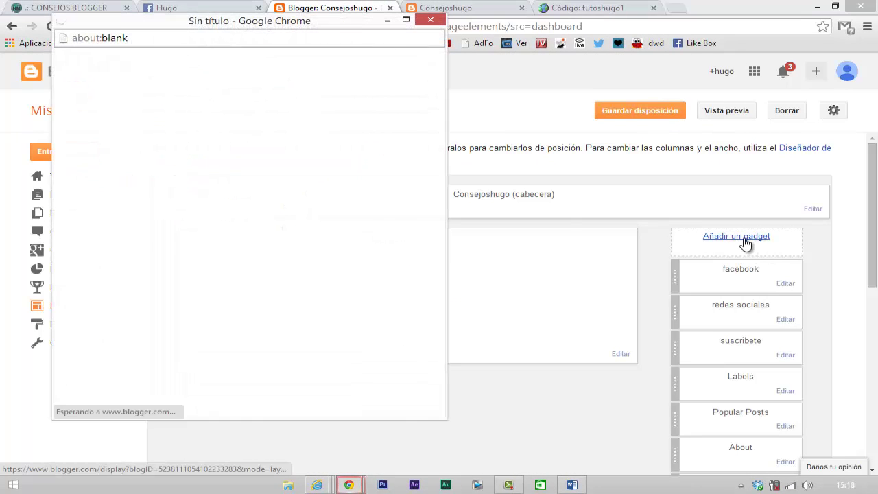
pyautogui.moveTo(441, 97); pyautogui.dragTo(450, 221)
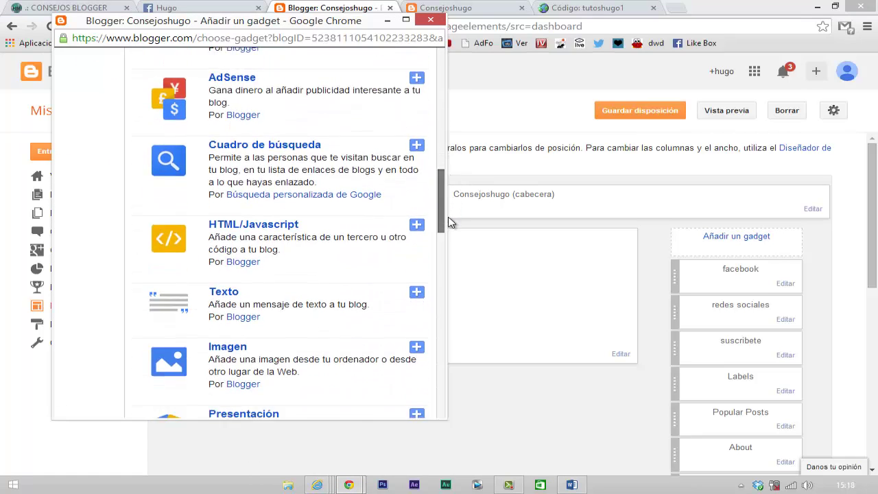
pyautogui.click(239, 179)
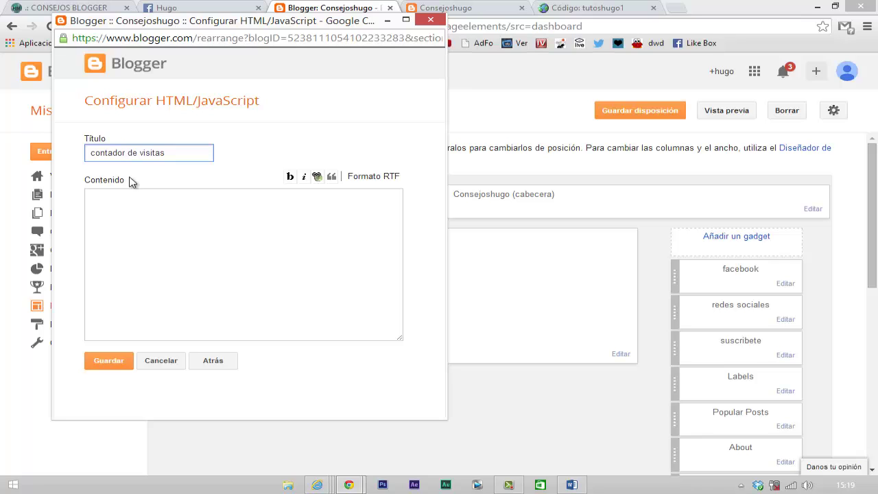
# Paste the copied counter code as the content of the "contador de visitas" gadget, save it, and save the blog layout
pyautogui.click(139, 212)
pyautogui.rightClick(145, 212)
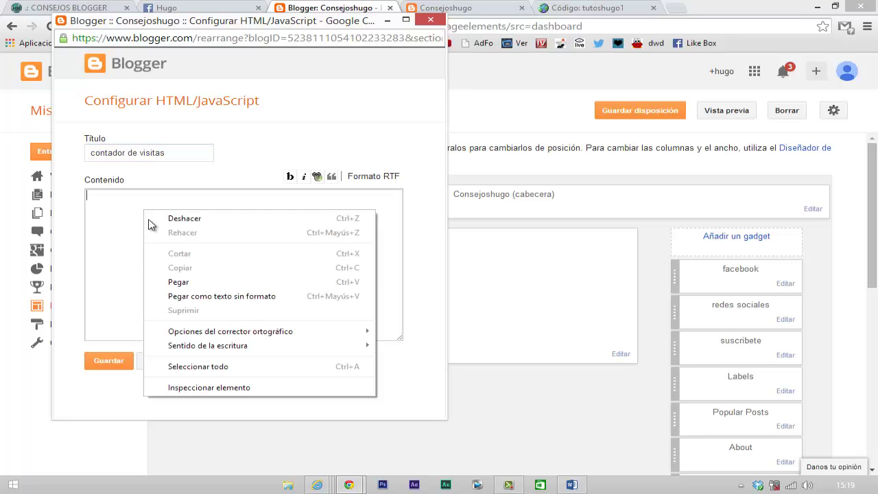
pyautogui.click(179, 282)
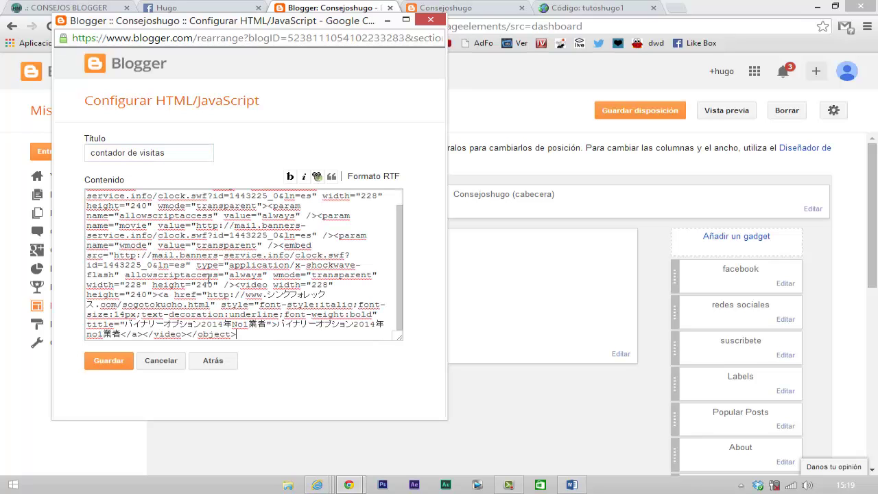
pyautogui.click(110, 361)
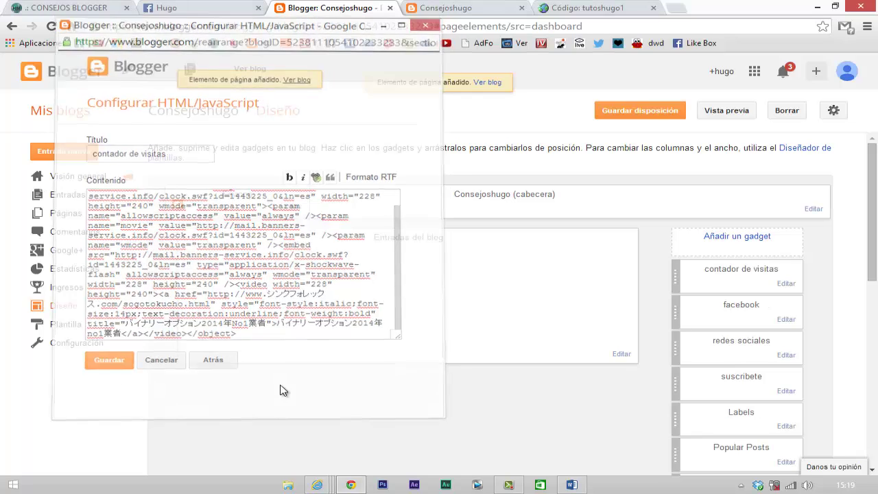
pyautogui.click(626, 117)
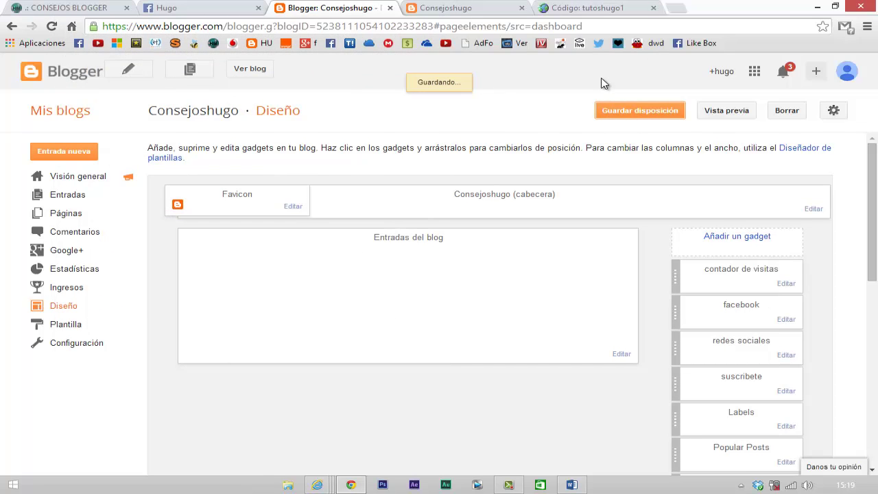
# Reload the published Consejoshugo blog and check the visit counter, Facebook, social network and subscribe gadgets in its sidebar
pyautogui.click(458, 8)
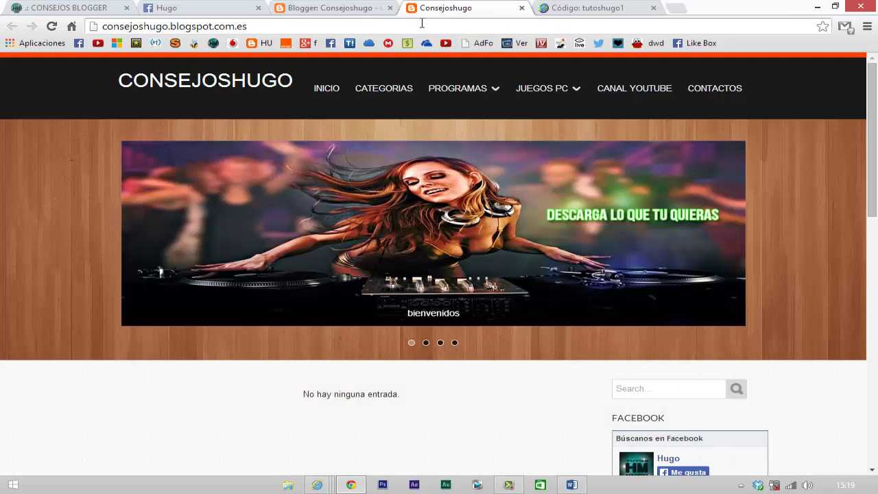
pyautogui.click(51, 27)
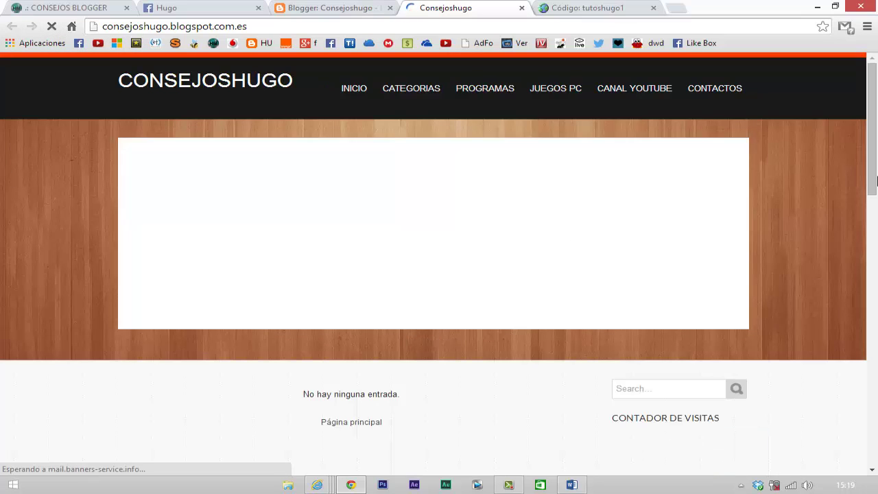
pyautogui.scroll(-2, 817, 147)
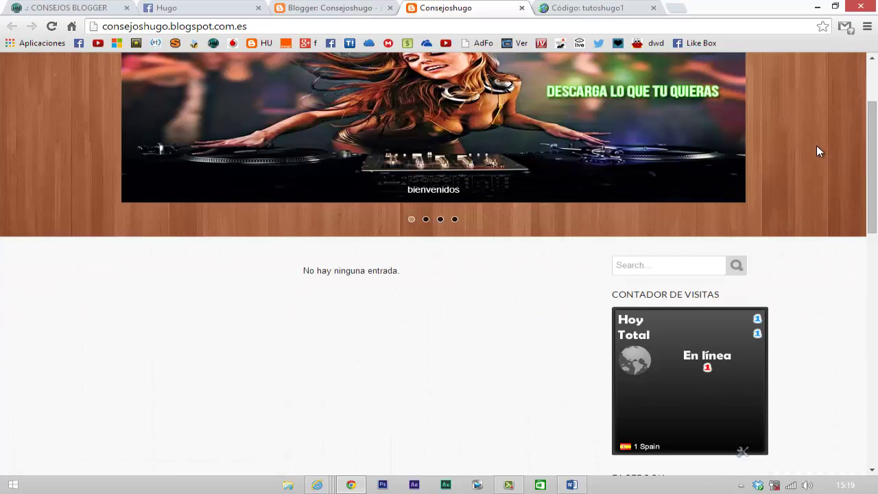
pyautogui.scroll(-2, 817, 146)
pyautogui.scroll(-1, 816, 151)
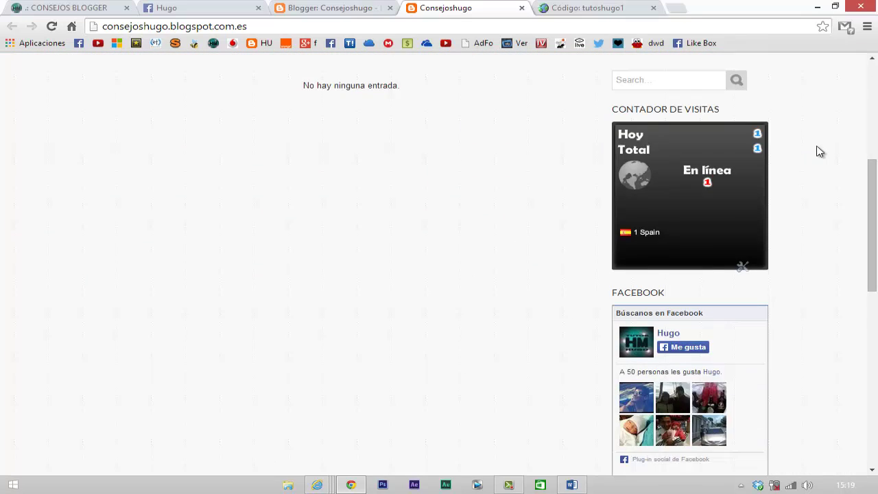
pyautogui.scroll(-3, 817, 150)
pyautogui.scroll(-1, 820, 152)
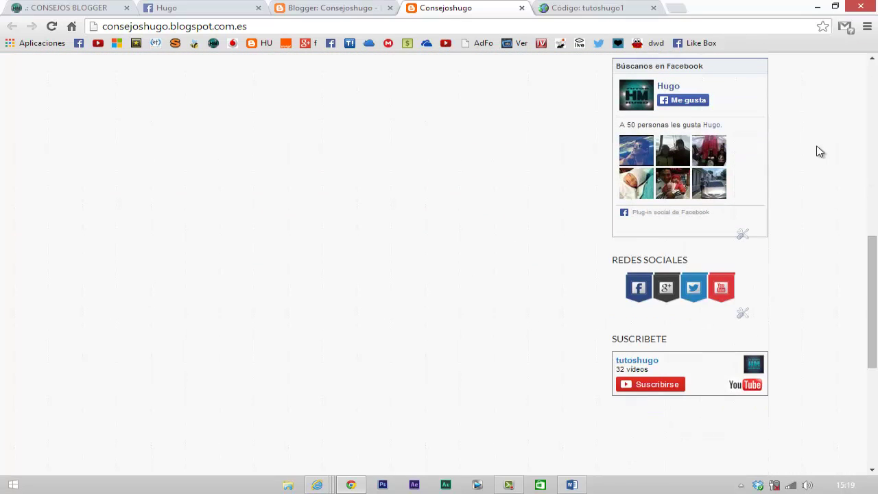
pyautogui.scroll(3, 817, 151)
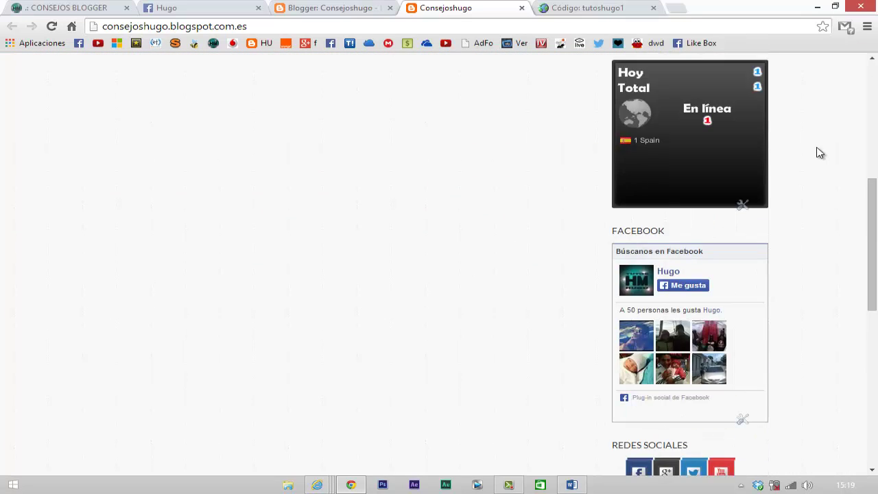
# Examine the CONSEJOS BLOGGER page of the tutoshugohd blog, including its sidebar gadgets and the social network codes download
pyautogui.click(91, 12)
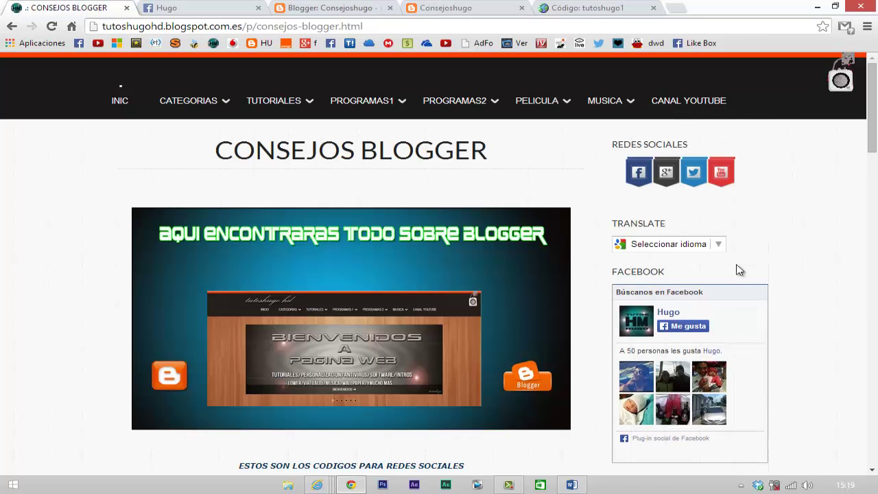
pyautogui.scroll(-5, 808, 227)
pyautogui.scroll(-7, 812, 226)
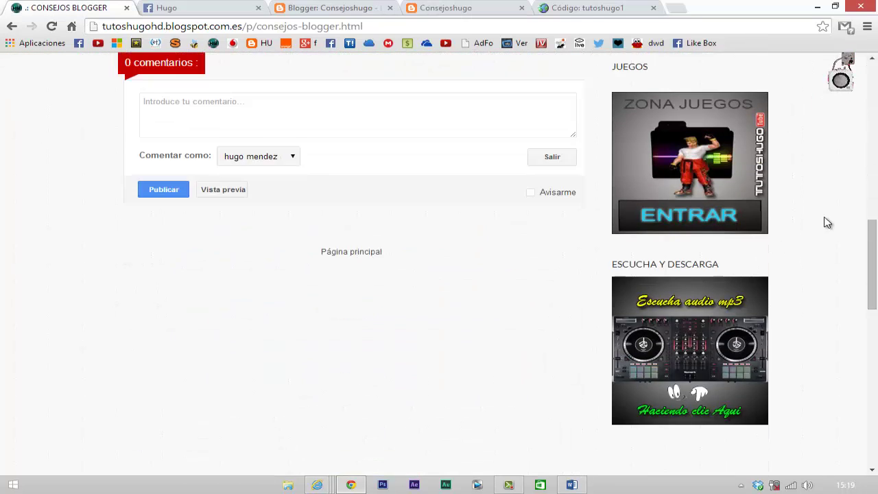
pyautogui.scroll(1, 667, 174)
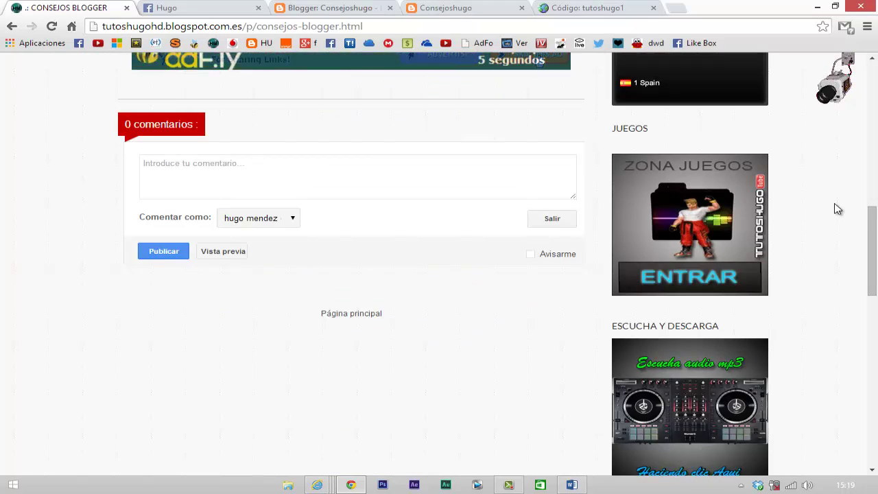
pyautogui.scroll(-2, 835, 206)
pyautogui.scroll(-1, 827, 308)
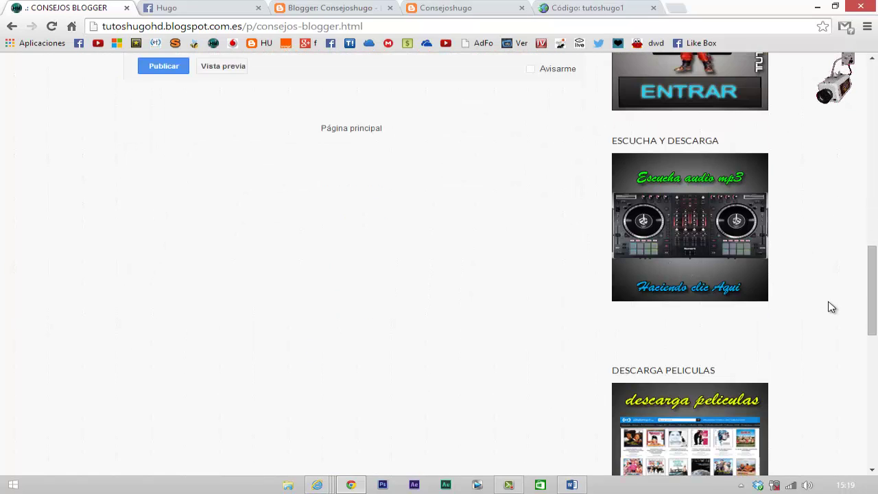
pyautogui.scroll(-1, 833, 308)
pyautogui.scroll(-2, 835, 302)
pyautogui.scroll(10, 835, 302)
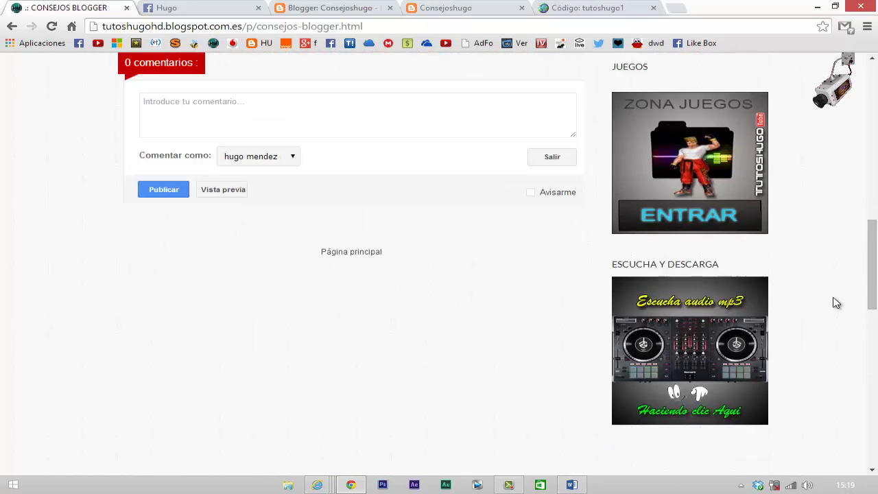
pyautogui.scroll(2, 836, 299)
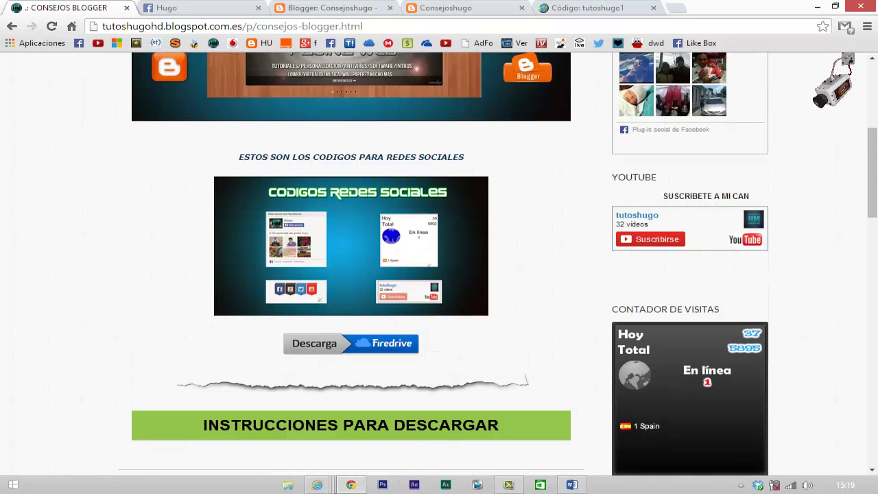
# Switch to Internet Explorer, look through the video sections of the tutoshugo YouTube channel, and minimize the window
pyautogui.moveTo(317, 486)
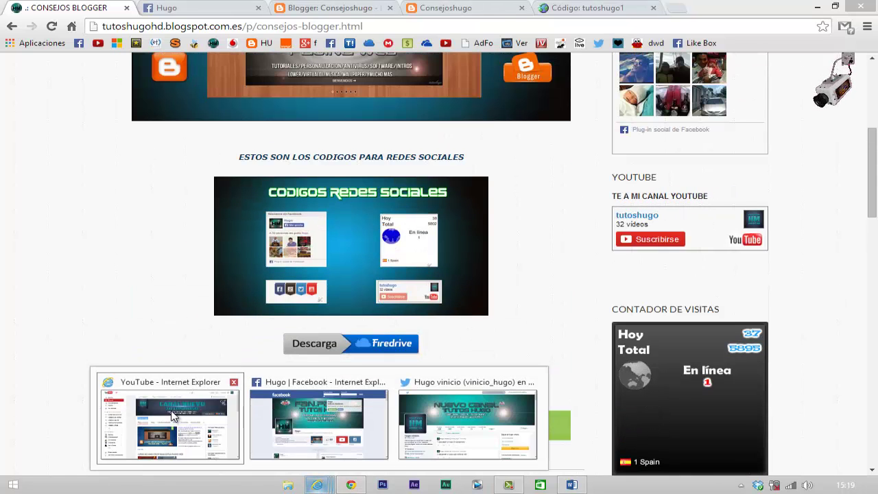
pyautogui.click(466, 420)
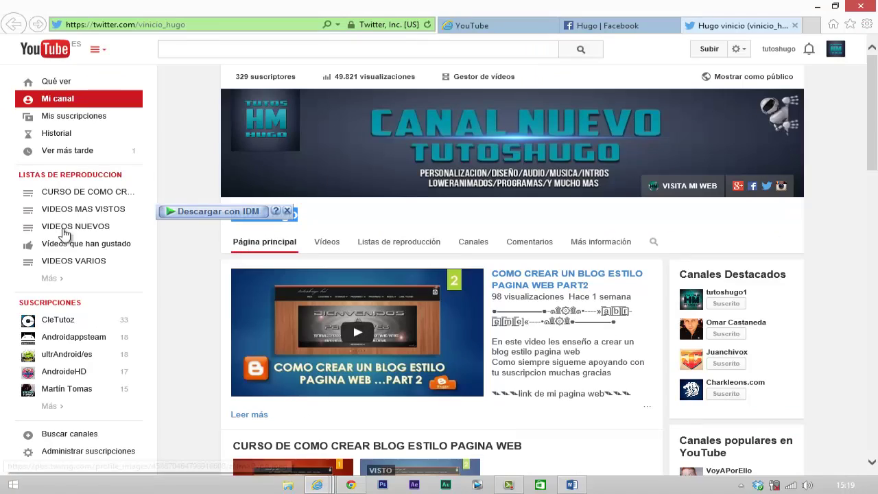
pyautogui.scroll(-6, 183, 256)
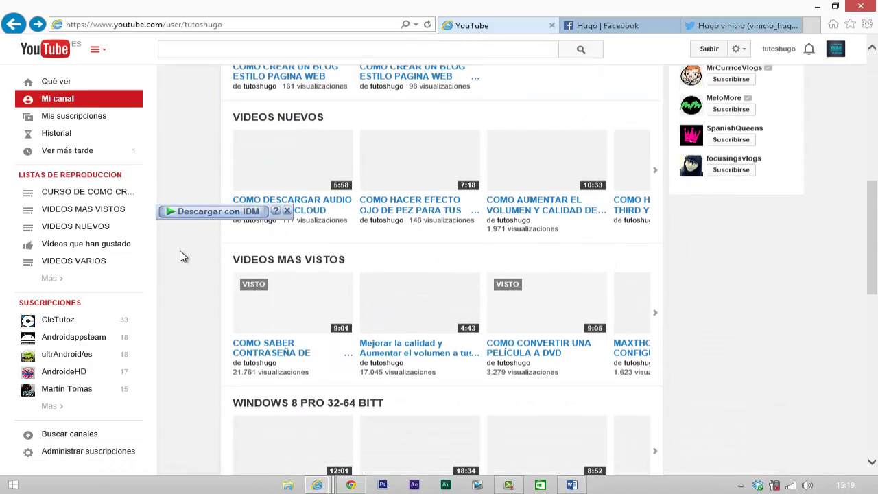
pyautogui.scroll(-4, 181, 257)
pyautogui.scroll(3, 183, 256)
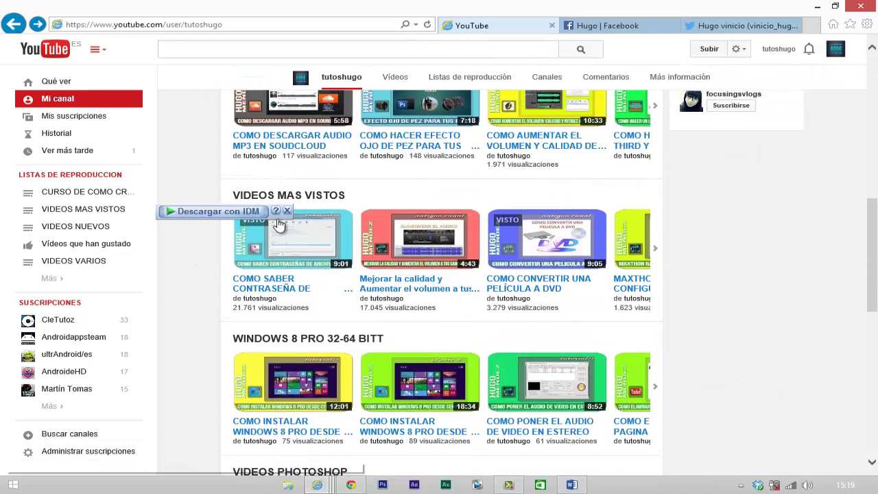
pyautogui.click(289, 217)
pyautogui.scroll(2, 196, 264)
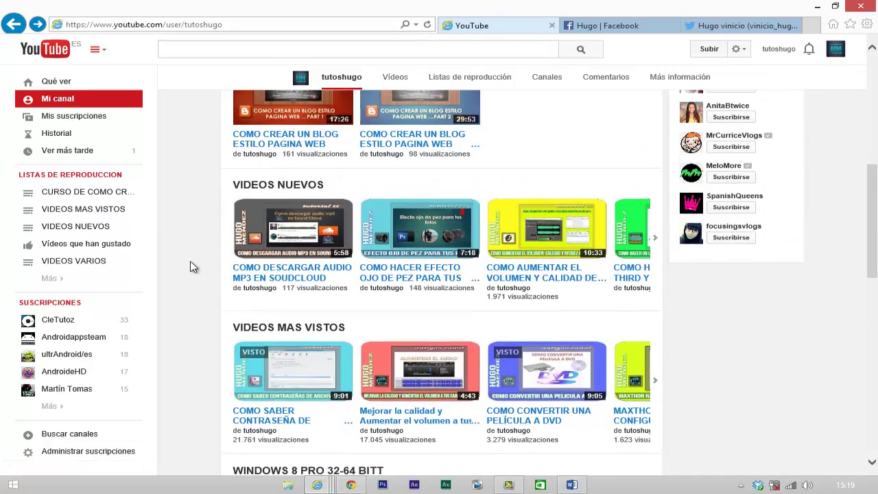
pyautogui.scroll(-2, 192, 268)
pyautogui.scroll(-4, 194, 267)
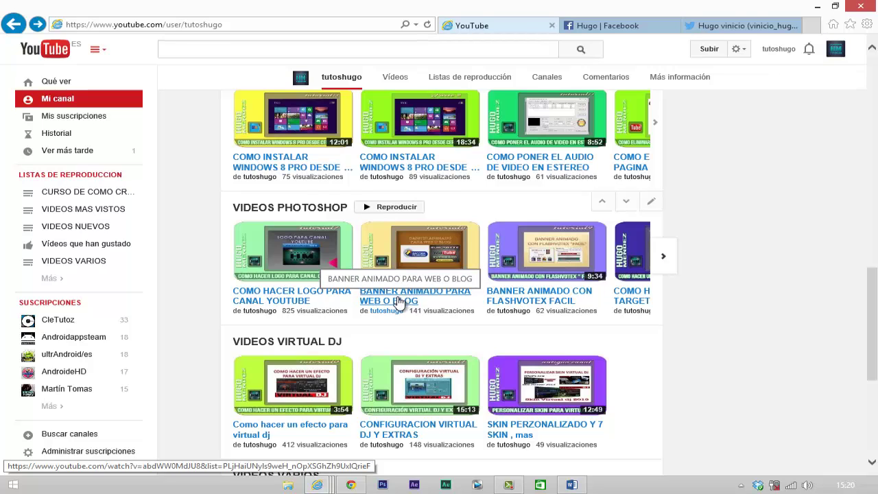
pyautogui.click(817, 6)
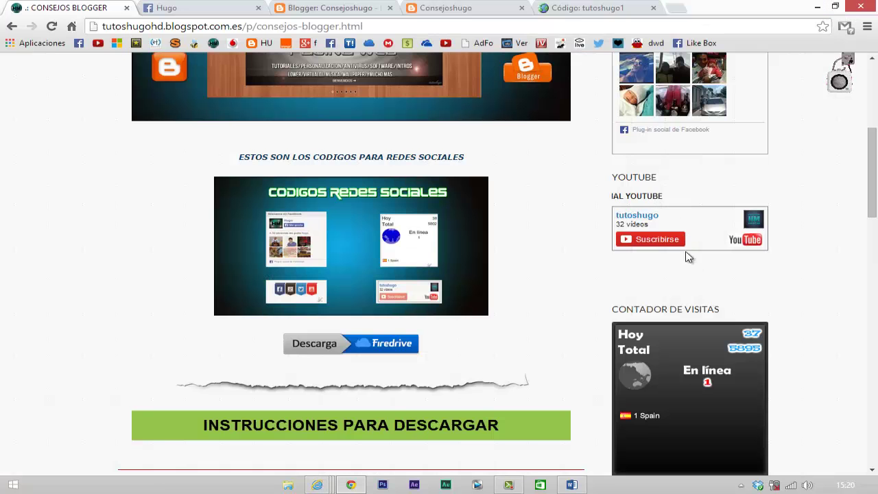
# Review the CONSEJOS BLOGGER page again from its header down to the film download section of the sidebar
pyautogui.scroll(5, 562, 277)
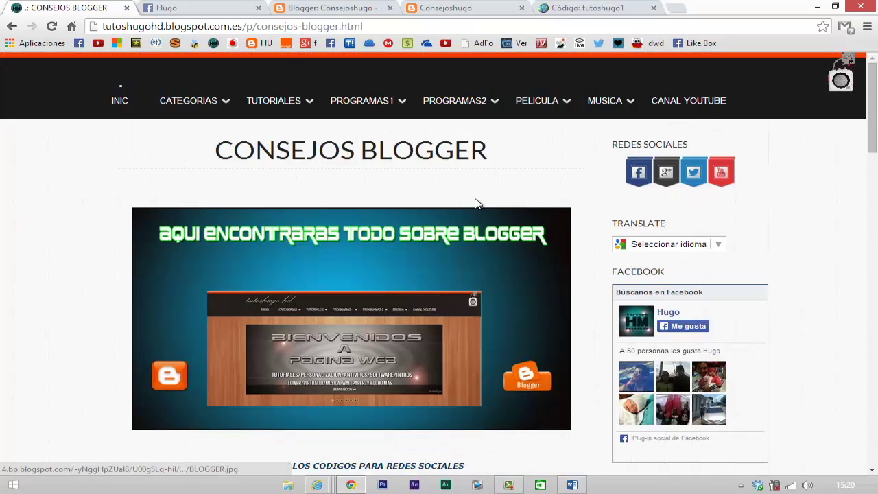
pyautogui.scroll(-2, 851, 224)
pyautogui.scroll(-7, 850, 225)
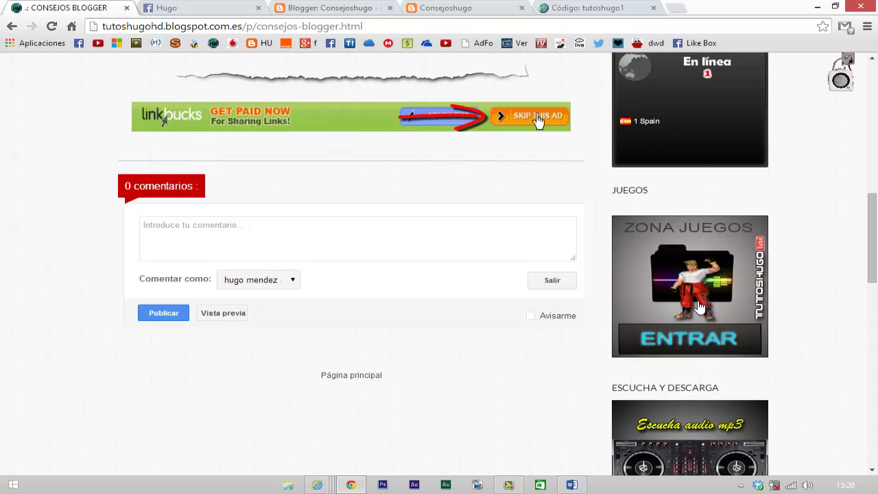
pyautogui.scroll(-5, 700, 302)
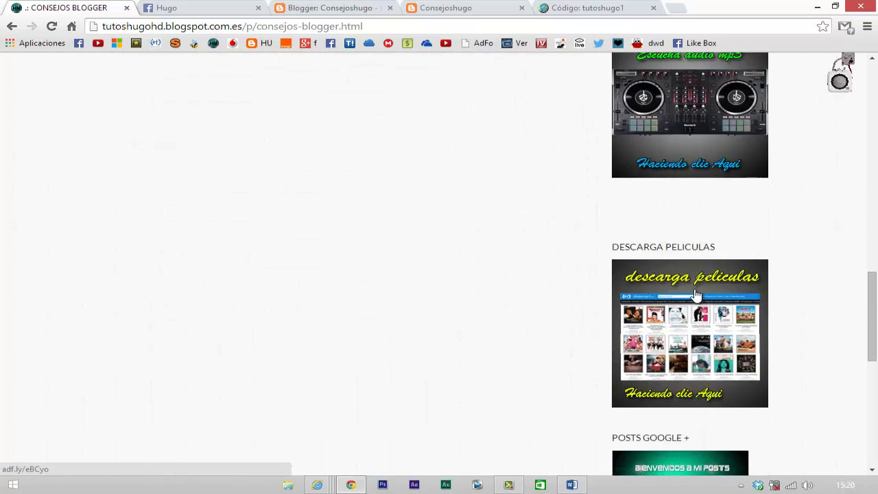
pyautogui.scroll(15, 697, 295)
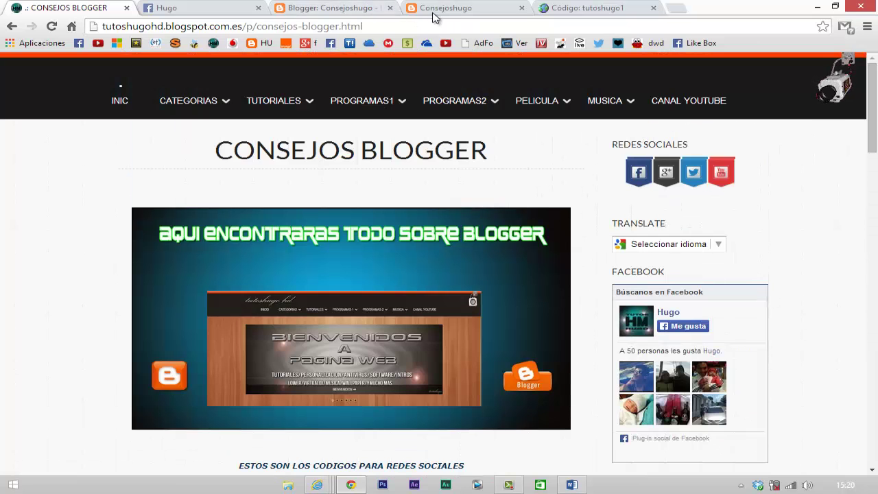
# Return to the published Consejoshugo blog and review all its sidebar gadgets from the visit counter to the subscribe box
pyautogui.click(419, 14)
pyautogui.scroll(-5, 831, 281)
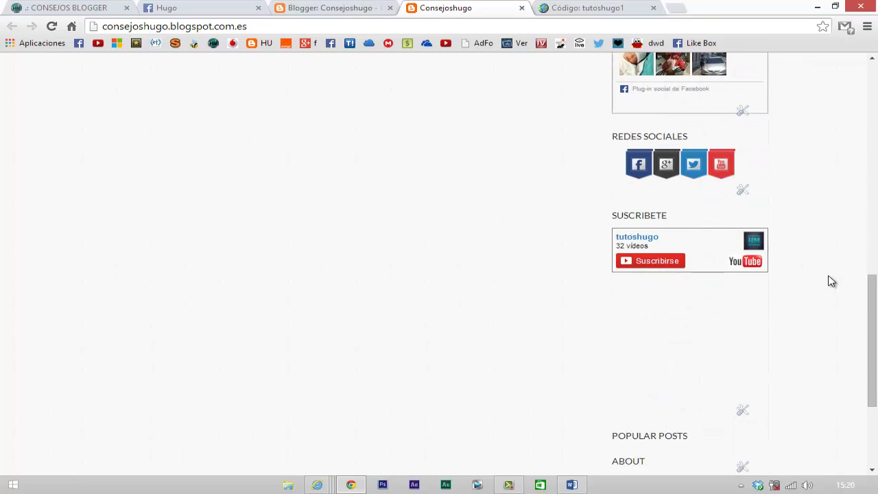
pyautogui.scroll(5, 832, 281)
pyautogui.scroll(4, 831, 281)
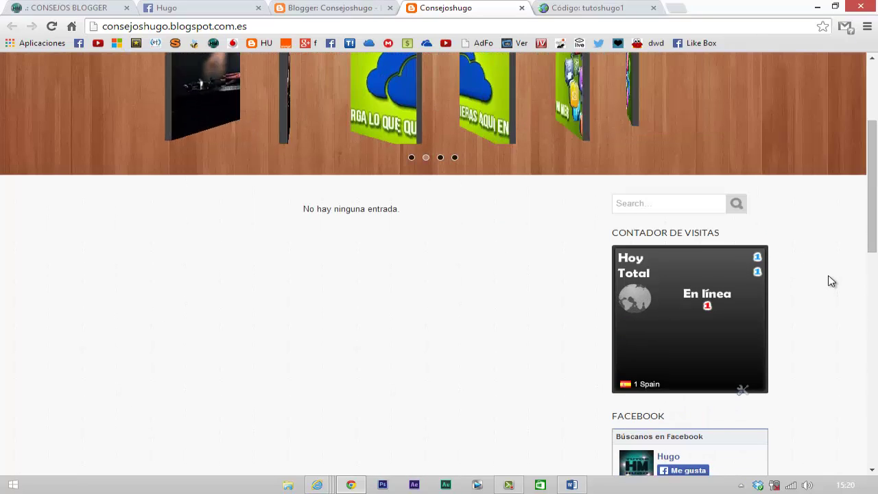
pyautogui.scroll(-2, 832, 281)
pyautogui.scroll(-8, 831, 282)
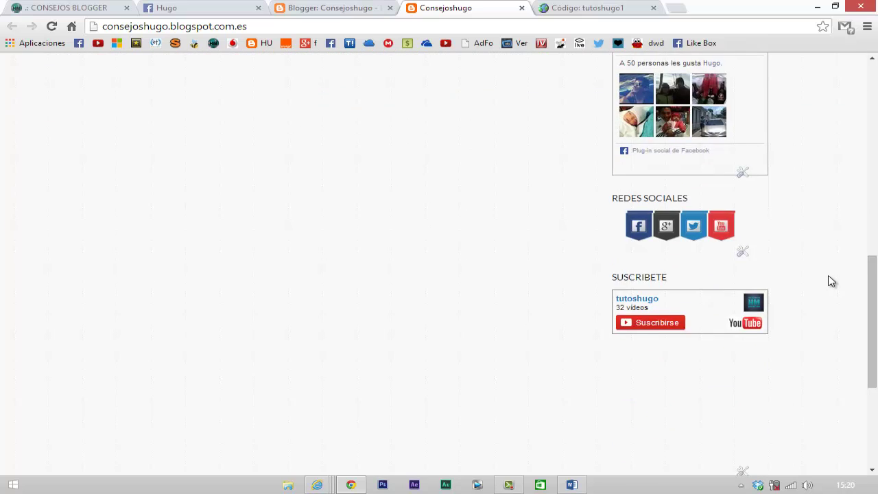
pyautogui.scroll(12, 828, 276)
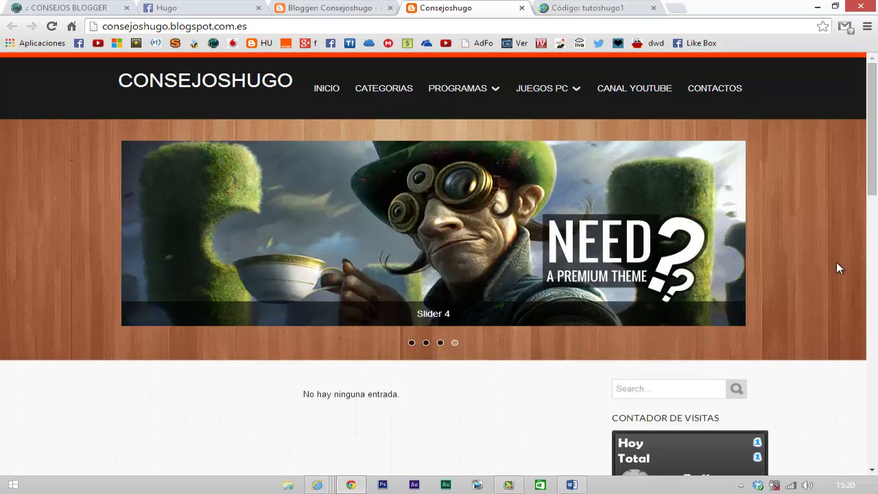
# View the Plantilla section of the Consejoshugo blog in Blogger, and return to the published blog's visit counter and Facebook gadgets
pyautogui.click(313, 9)
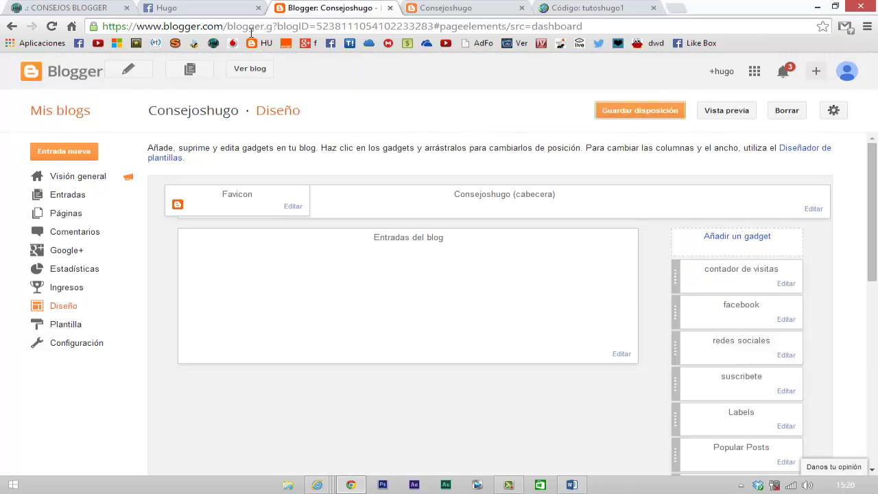
pyautogui.click(66, 325)
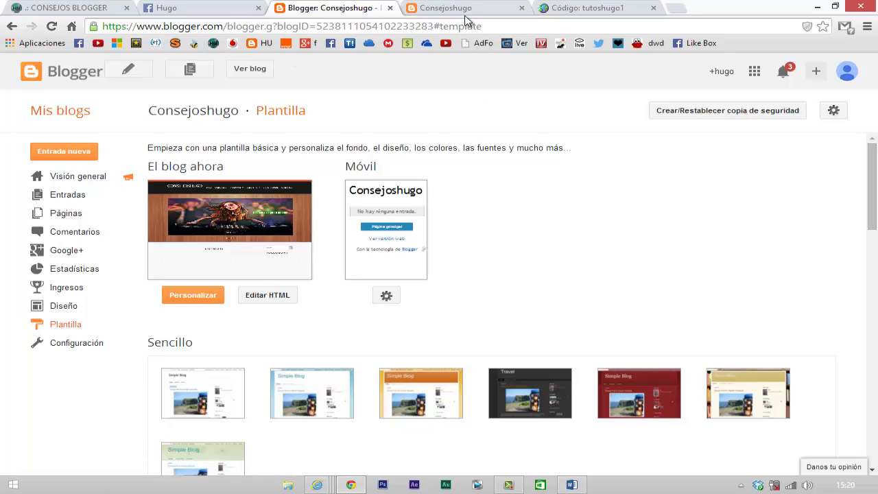
pyautogui.click(446, 9)
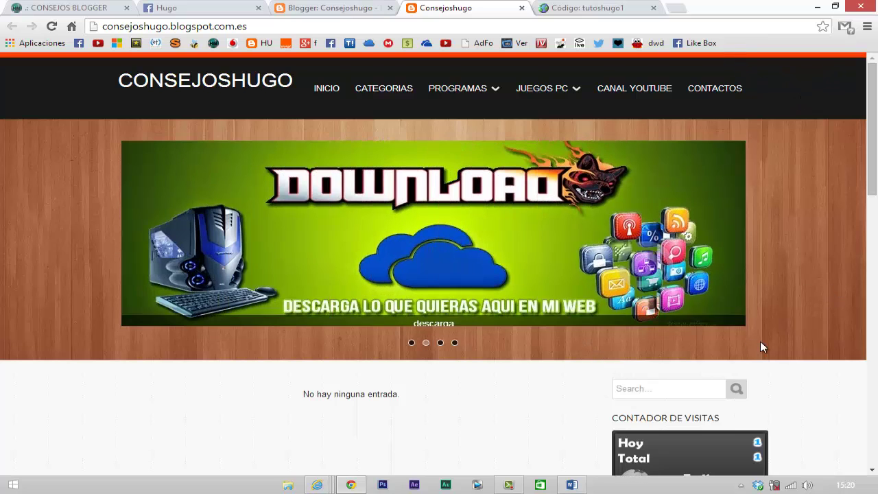
pyautogui.scroll(-5, 720, 343)
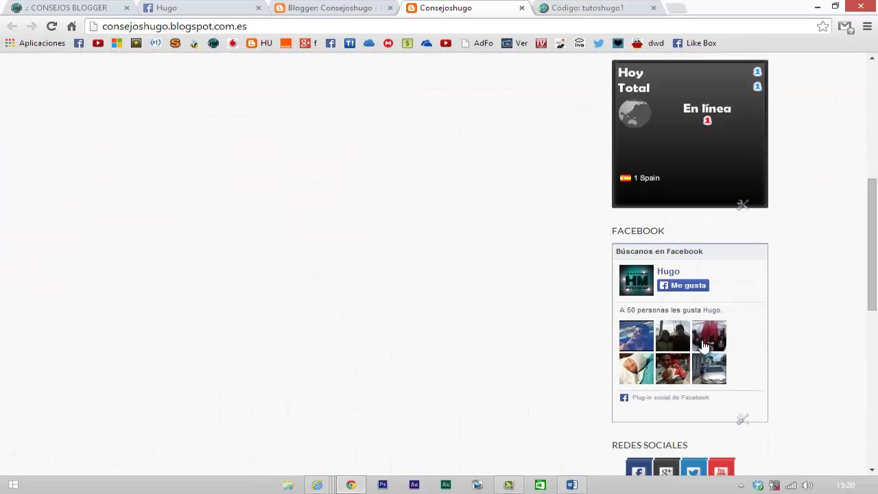
# Review the published Consejoshugo blog from its header and slider down to the social network and subscribe gadgets
pyautogui.scroll(5, 439, 365)
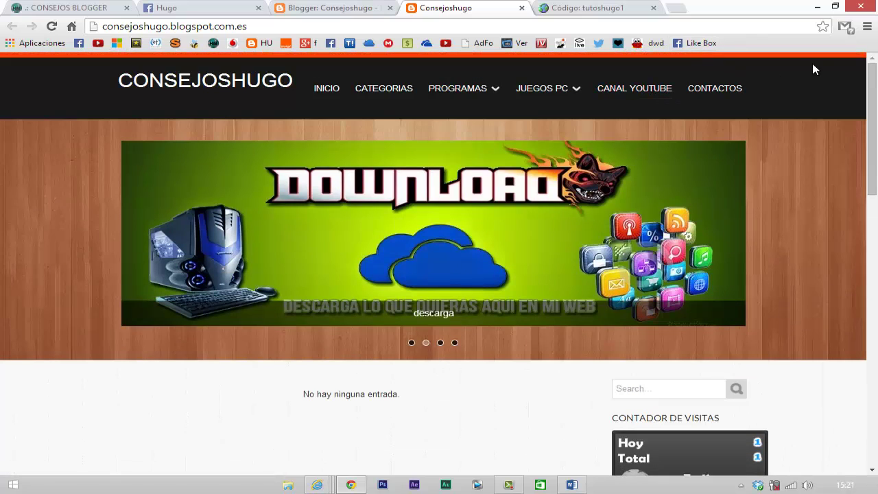
pyautogui.scroll(-7, 824, 121)
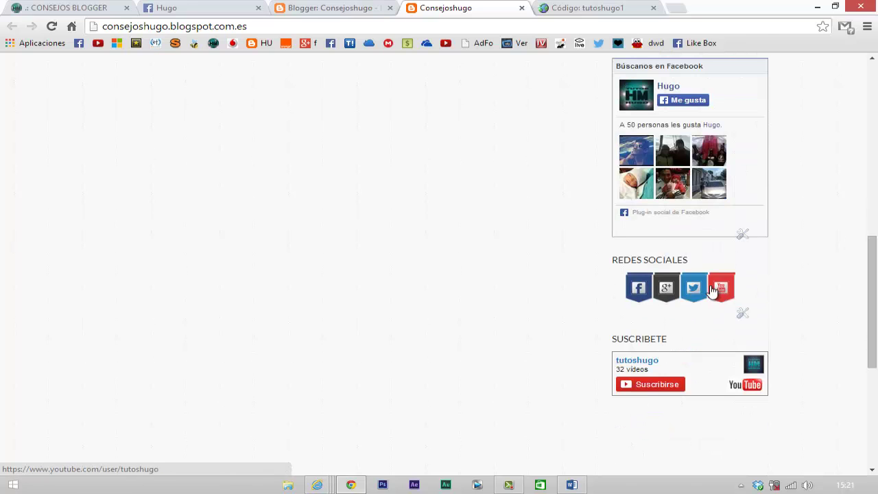
pyautogui.scroll(5, 355, 247)
pyautogui.scroll(3, 355, 247)
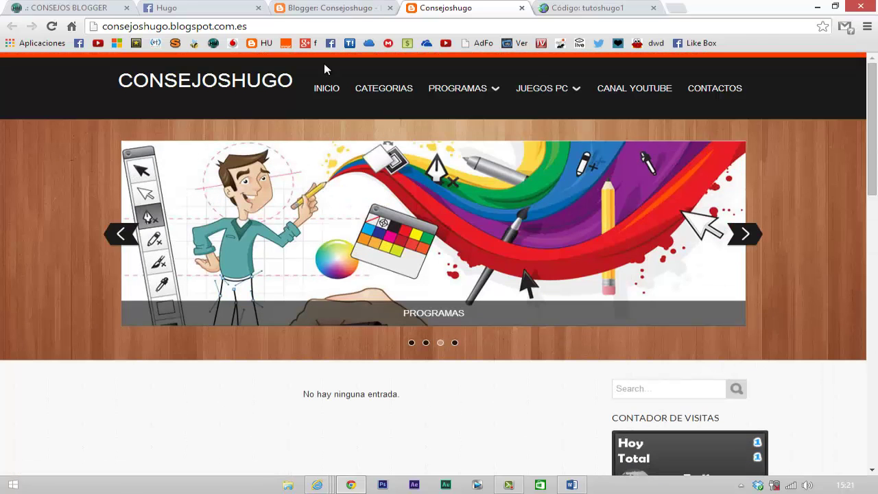
# Open the template backup and restore dialog for the Consejoshugo blog in Blogger, and minimize the browser
pyautogui.click(338, 10)
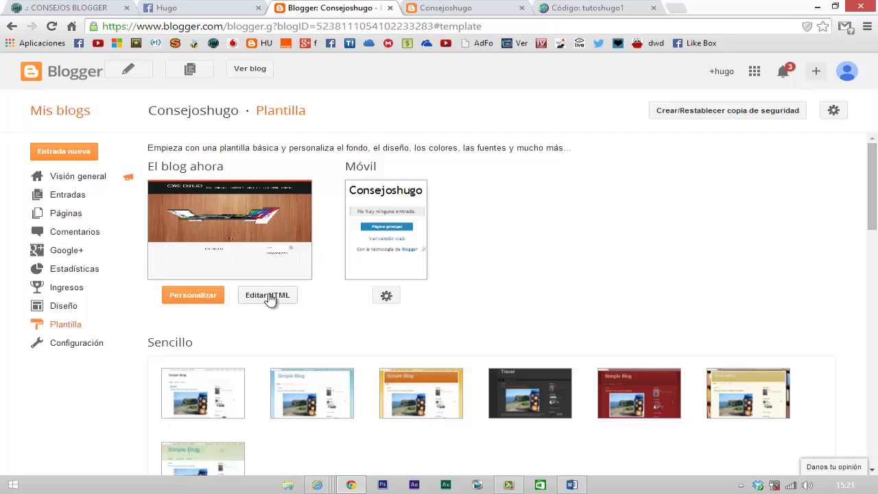
pyautogui.click(691, 118)
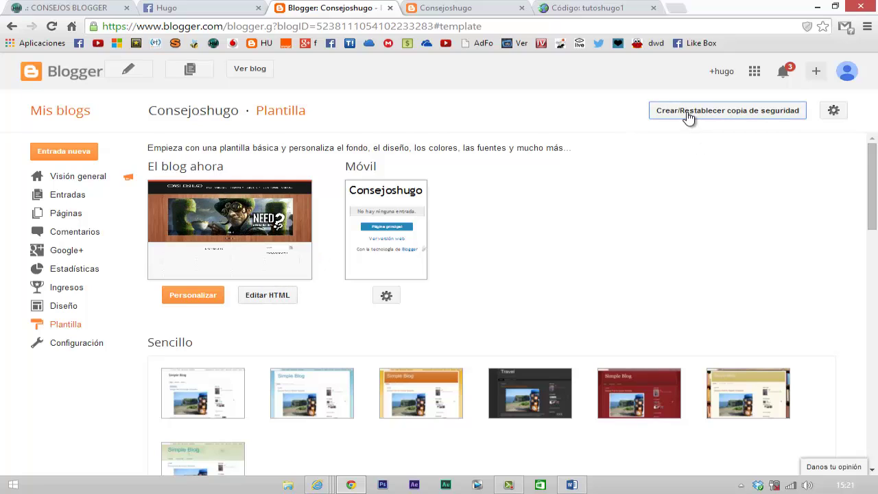
pyautogui.click(817, 7)
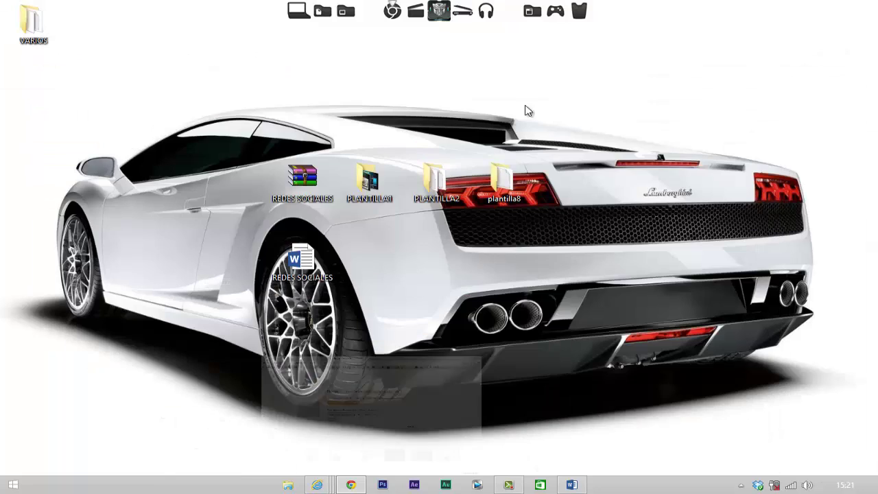
# Open the PLANTILLA1 folder on the desktop, view the PLANTILLA2 preview image, and close the image viewer
pyautogui.doubleClick(374, 194)
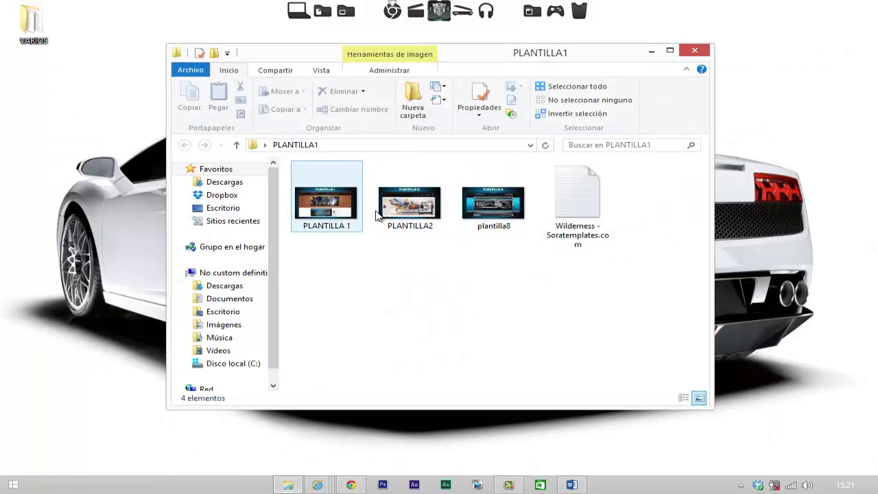
pyautogui.click(412, 215)
pyautogui.rightClick(412, 215)
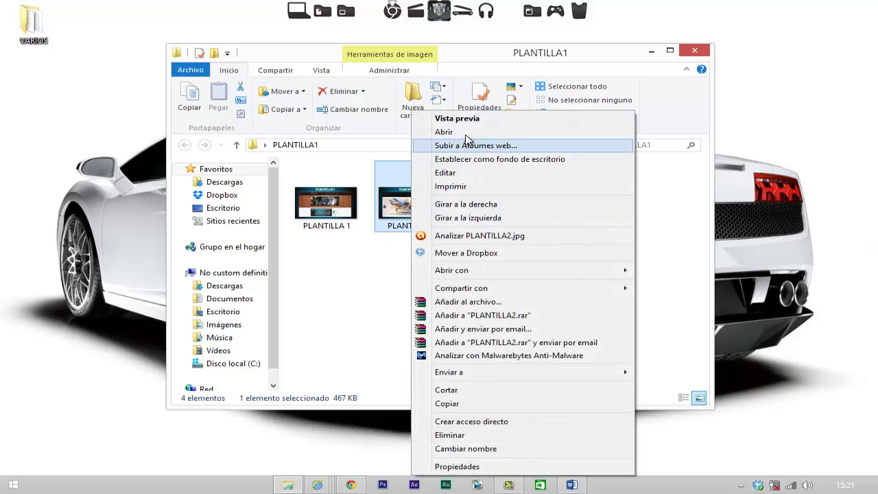
pyautogui.click(466, 133)
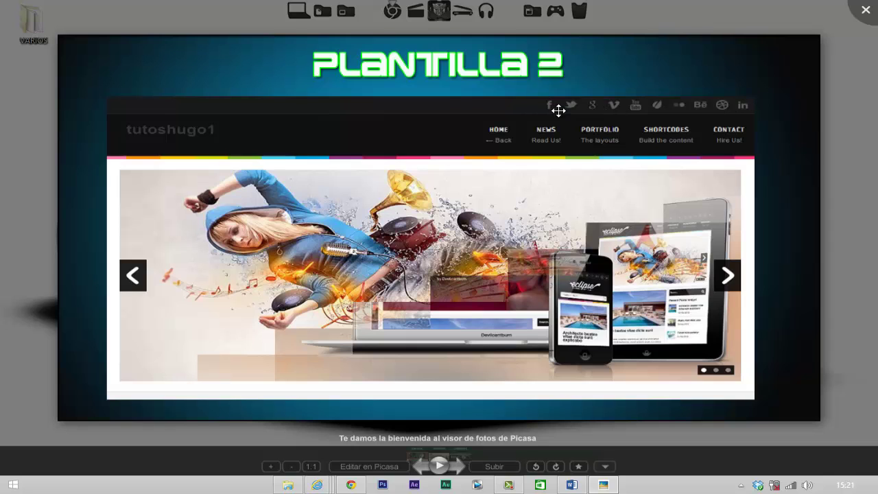
pyautogui.click(865, 9)
# View the plantilla8 preview image, then close the image viewer and the PLANTILLA1 folder
pyautogui.click(502, 205)
pyautogui.rightClick(501, 205)
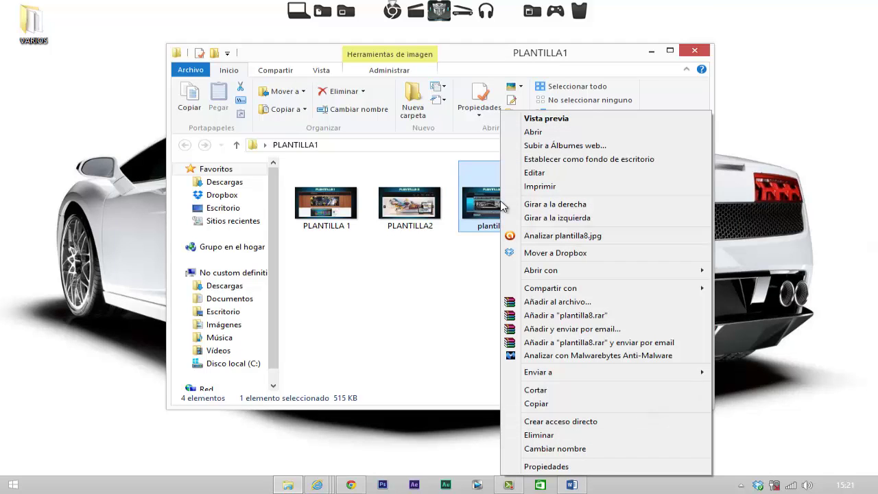
pyautogui.click(523, 130)
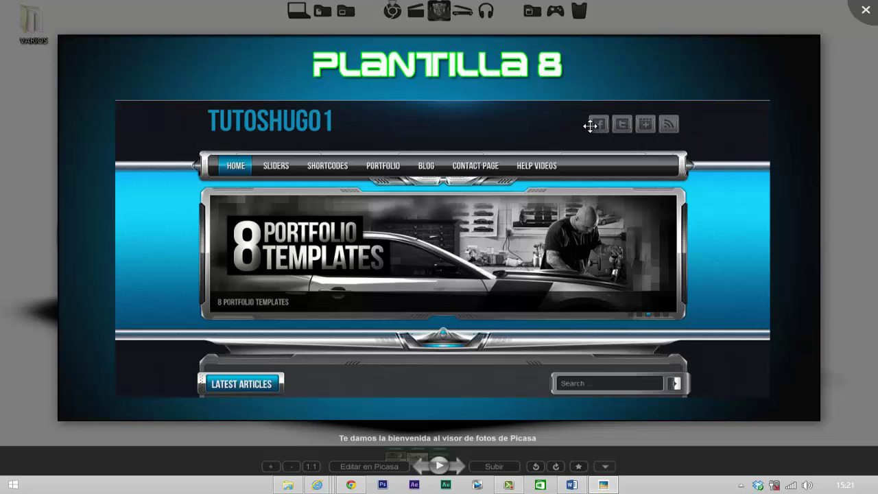
pyautogui.click(866, 13)
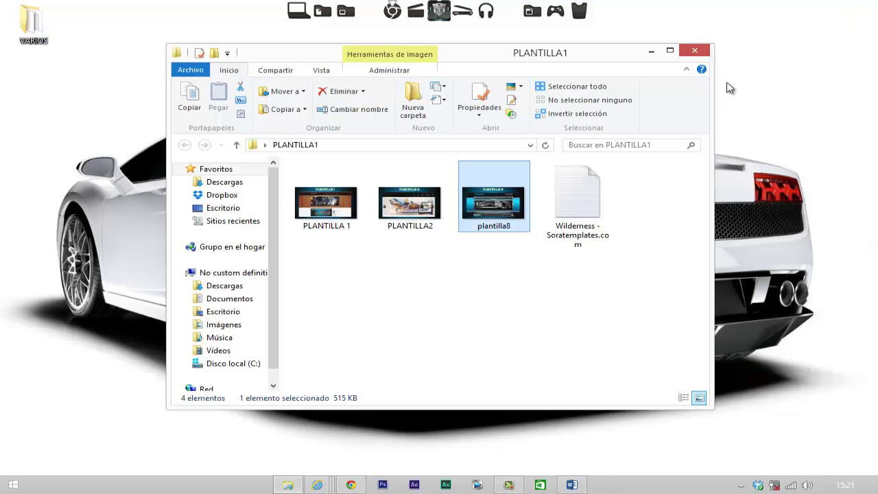
pyautogui.click(708, 58)
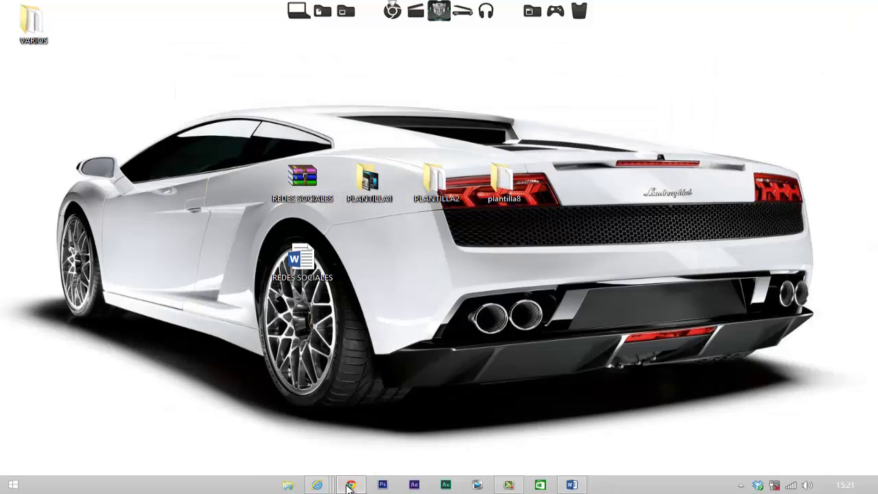
pyautogui.click(352, 485)
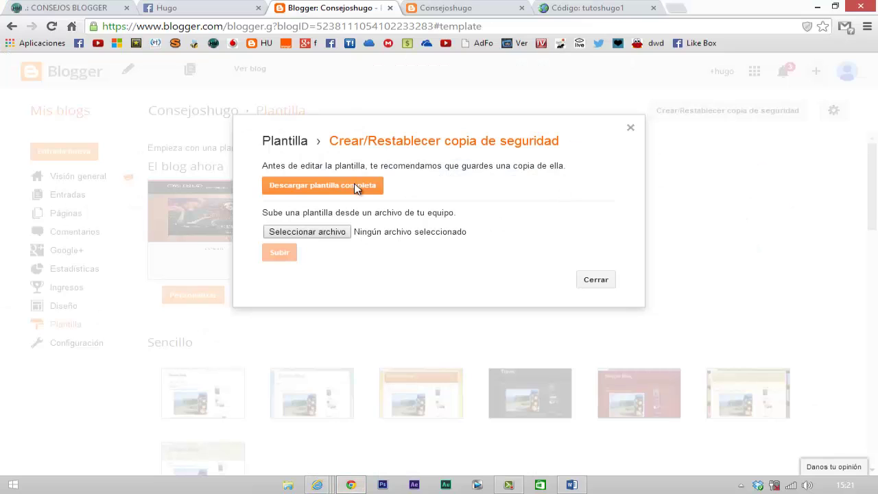
pyautogui.click(328, 233)
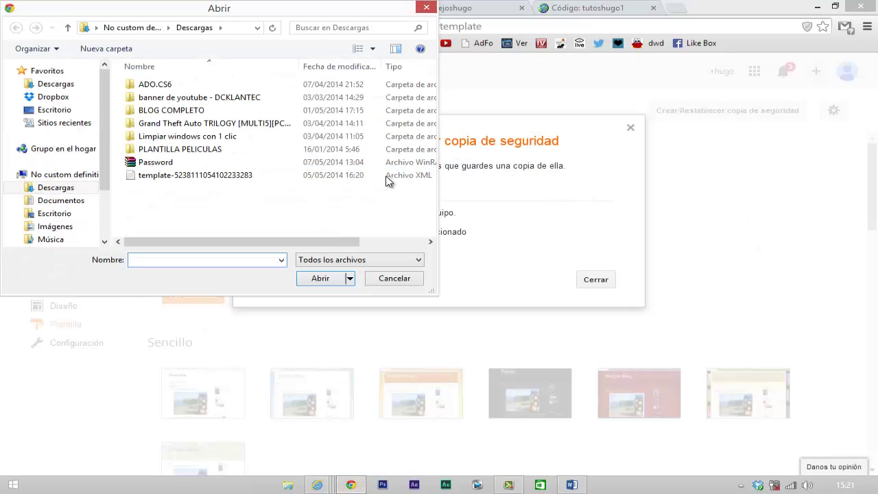
pyautogui.click(56, 109)
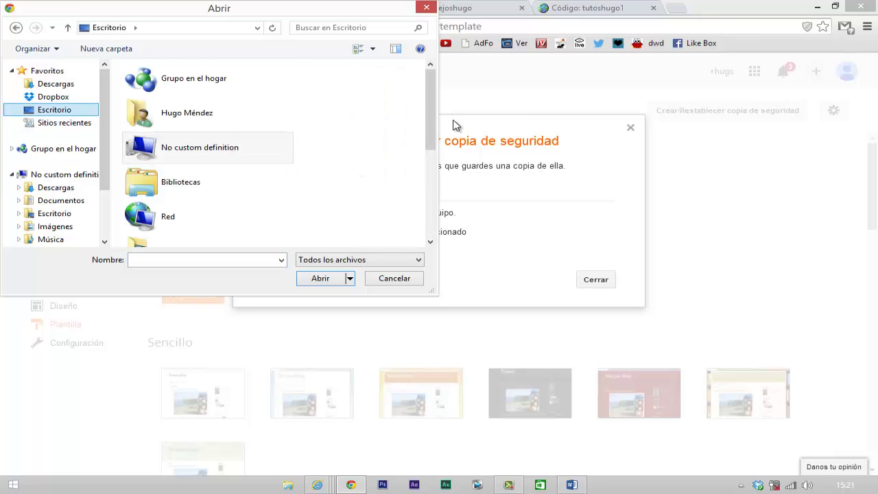
pyautogui.moveTo(431, 110); pyautogui.dragTo(431, 187)
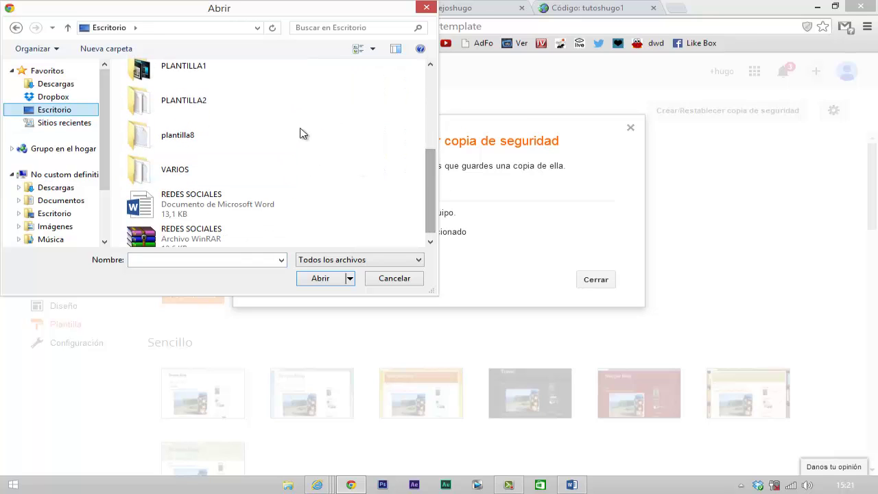
pyautogui.doubleClick(243, 103)
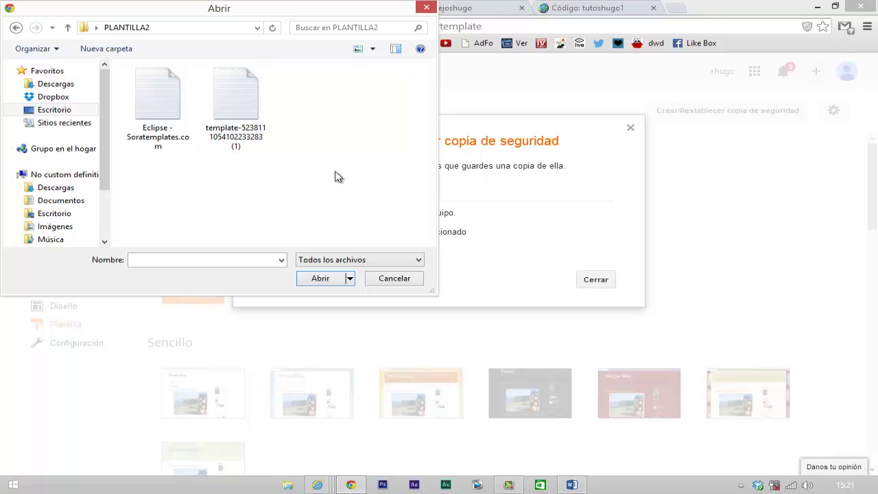
pyautogui.click(257, 131)
pyautogui.click(323, 282)
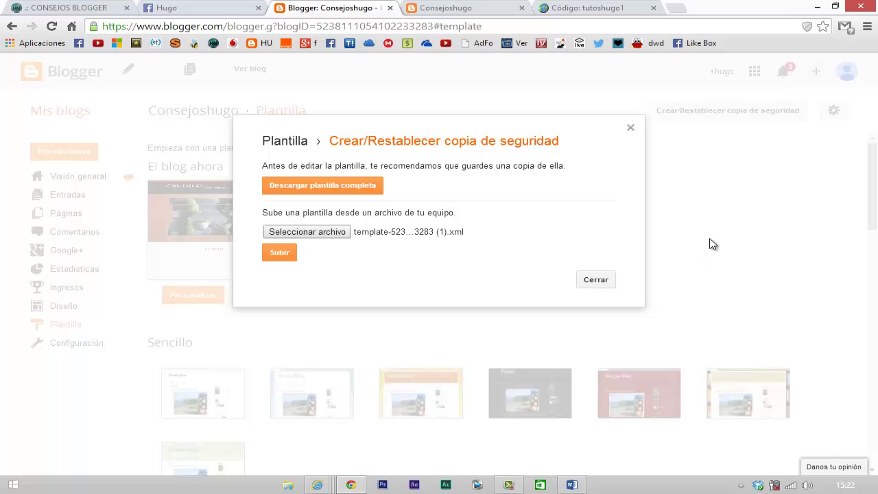
pyautogui.click(295, 256)
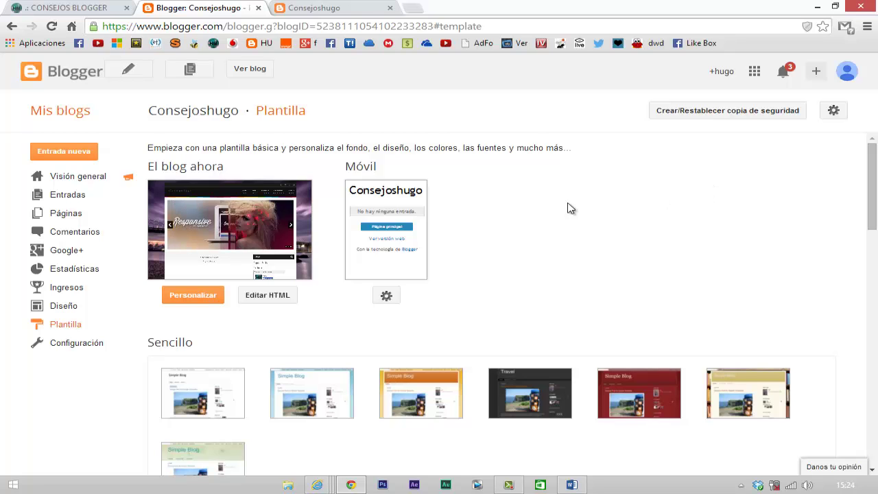
# Reload the published Consejoshugo blog and review the new template from the header's social icons down to the footer gadgets
pyautogui.click(314, 8)
pyautogui.click(51, 29)
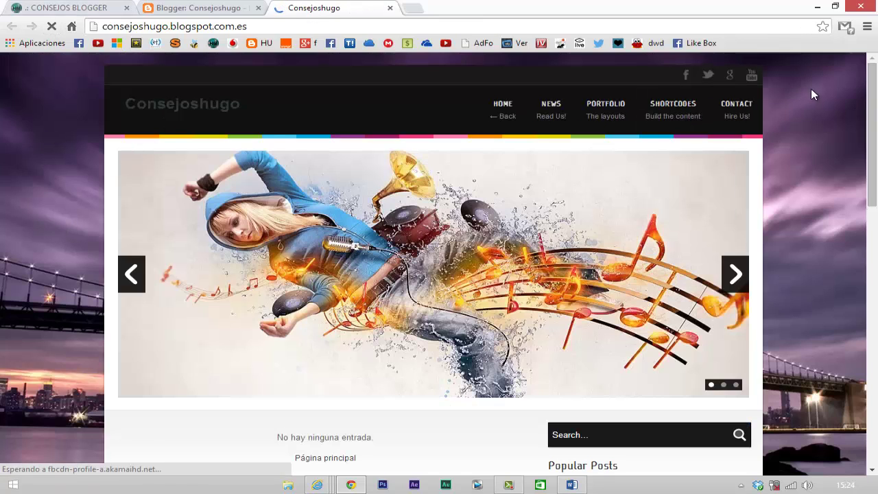
pyautogui.click(767, 80)
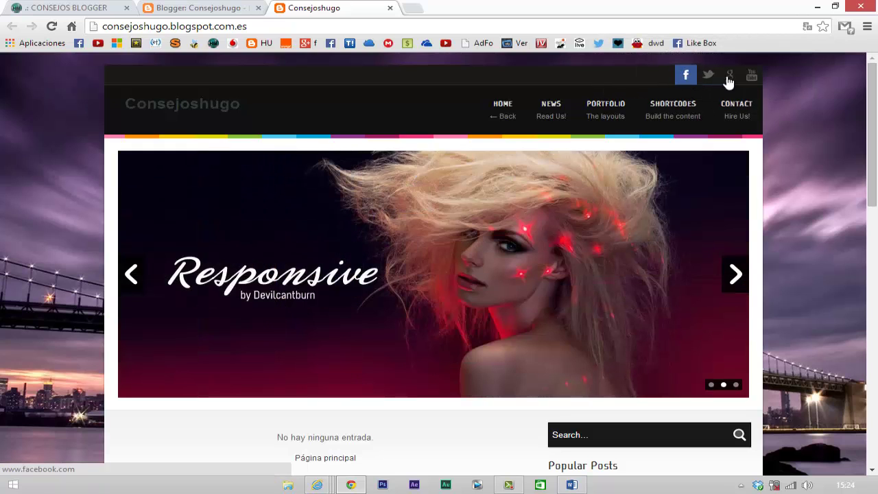
pyautogui.scroll(-3, 804, 104)
pyautogui.scroll(-6, 804, 104)
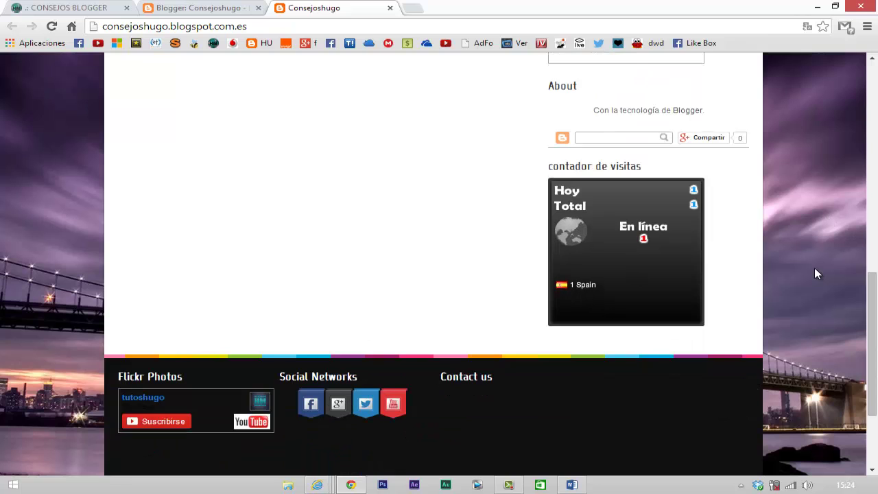
pyautogui.scroll(10, 815, 267)
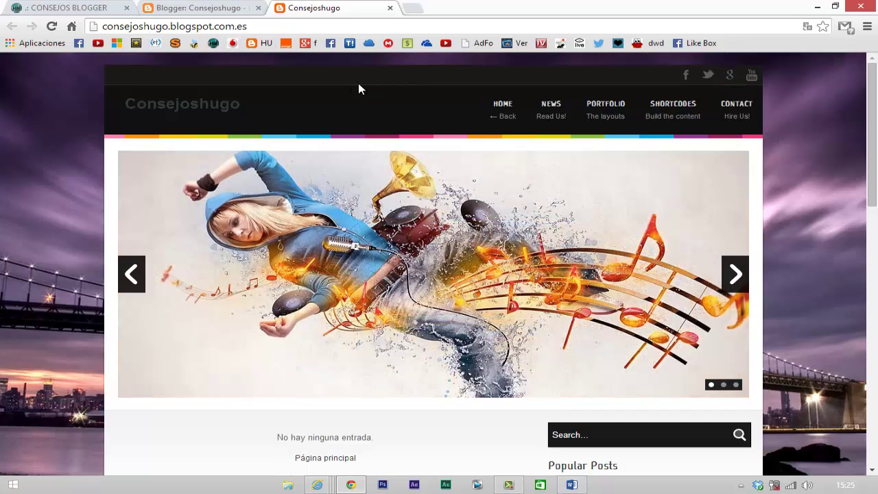
# Open the Consejoshugo template's HTML for editing in Blogger and search the code for "Facebook"
pyautogui.click(198, 8)
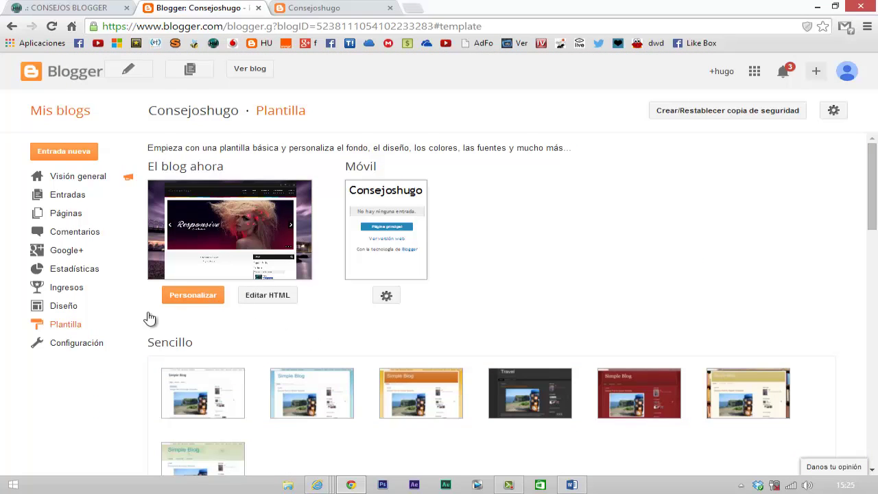
pyautogui.click(255, 300)
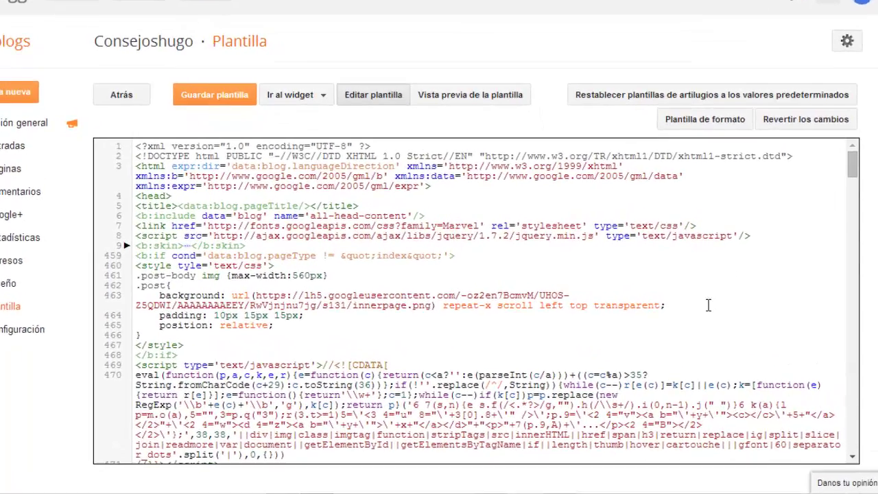
pyautogui.scroll(-3, 714, 323)
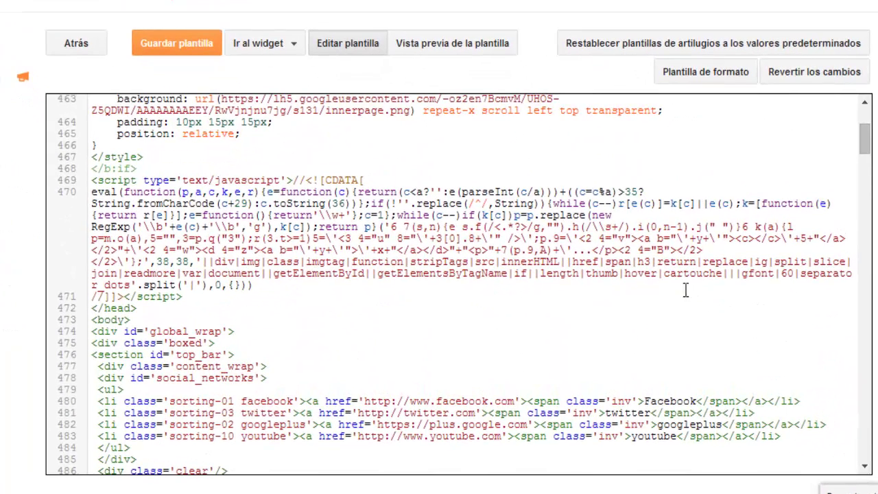
pyautogui.click(314, 313)
pyautogui.hotkey('ctrl', 'f')
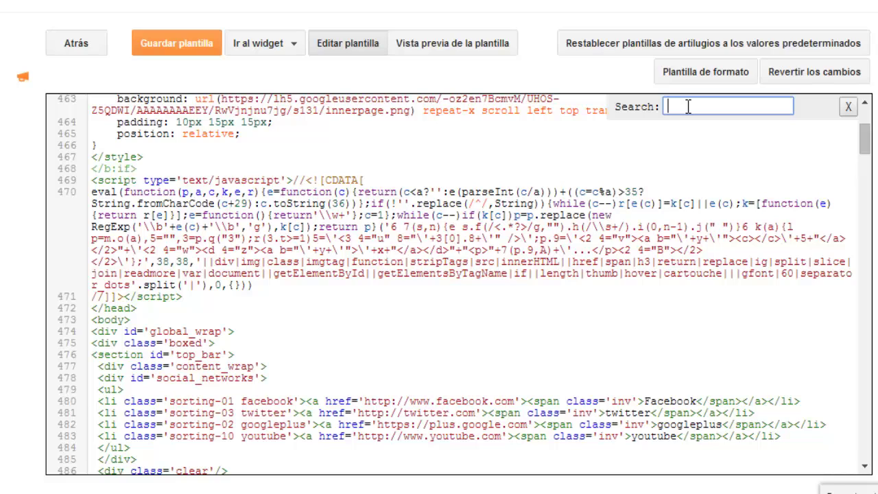
pyautogui.write('cebook')
pyautogui.press('Return')
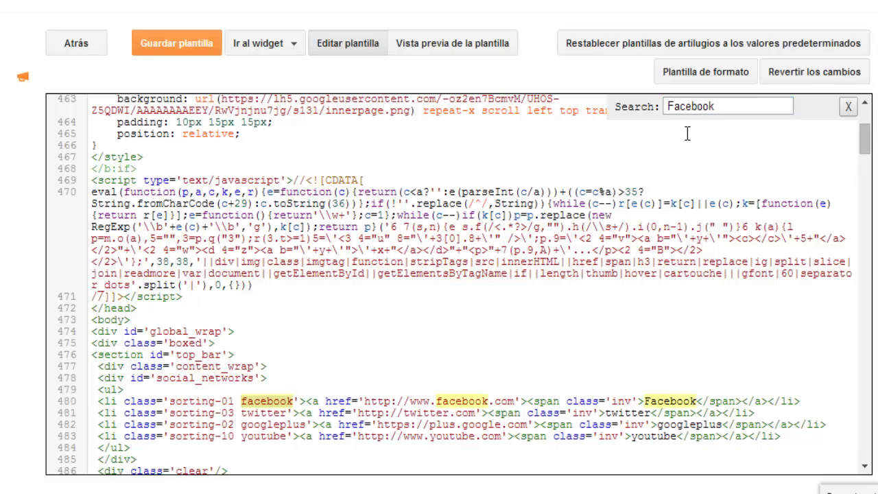
# Examine the template code around the social network links, the navigation menu and the image slider
pyautogui.scroll(-2, 597, 219)
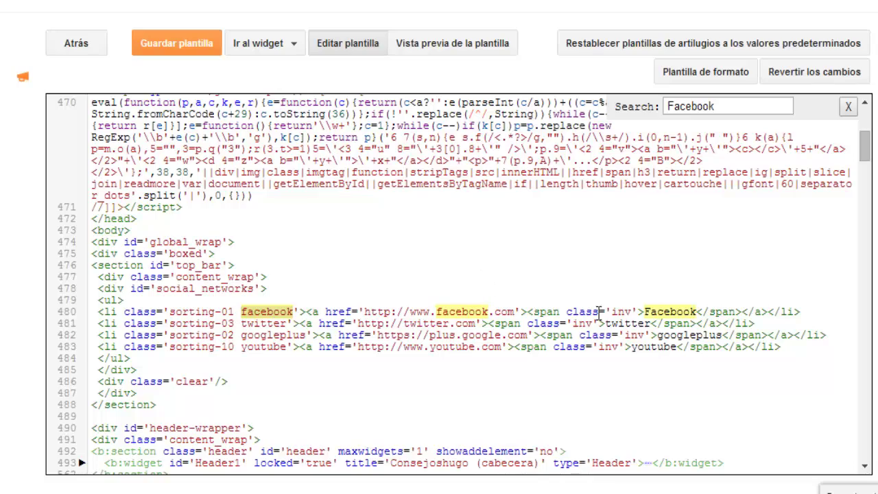
pyautogui.scroll(6, 626, 277)
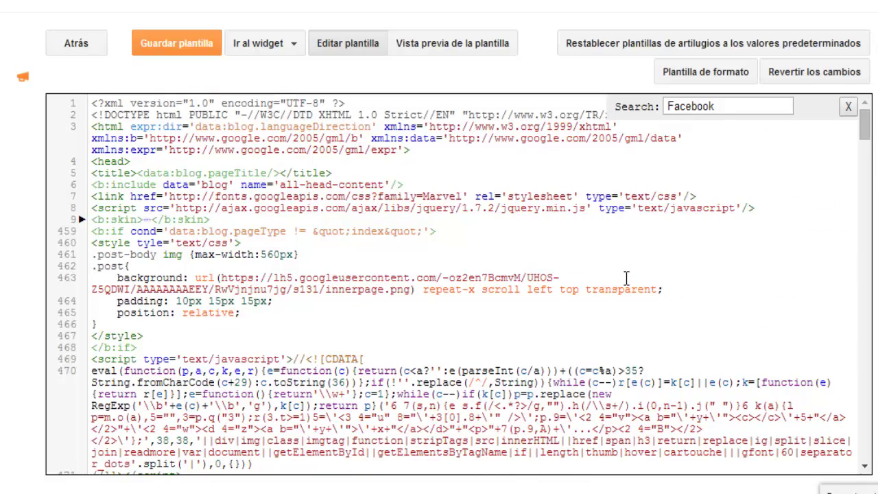
pyautogui.scroll(-15, 686, 257)
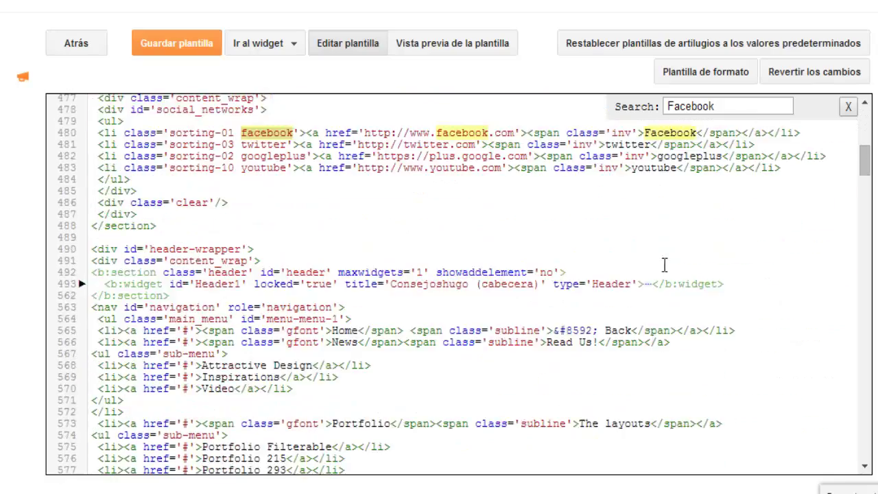
pyautogui.scroll(-6, 654, 262)
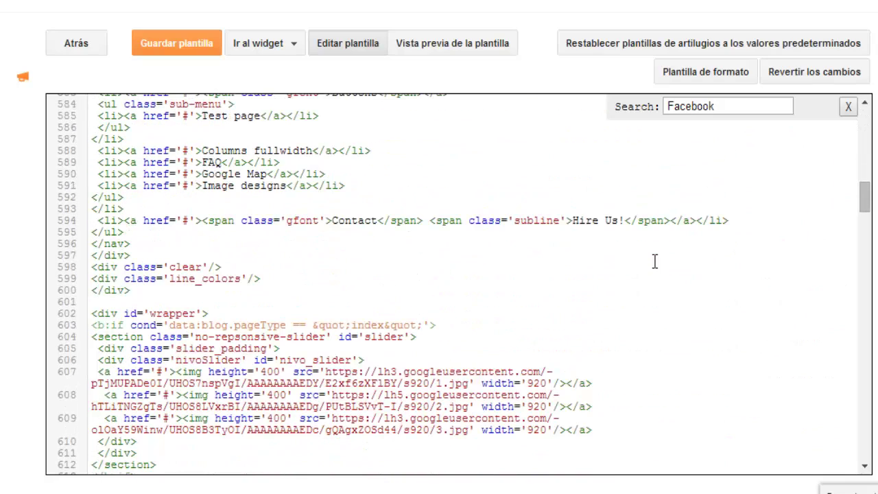
pyautogui.scroll(4, 655, 262)
pyautogui.scroll(6, 655, 262)
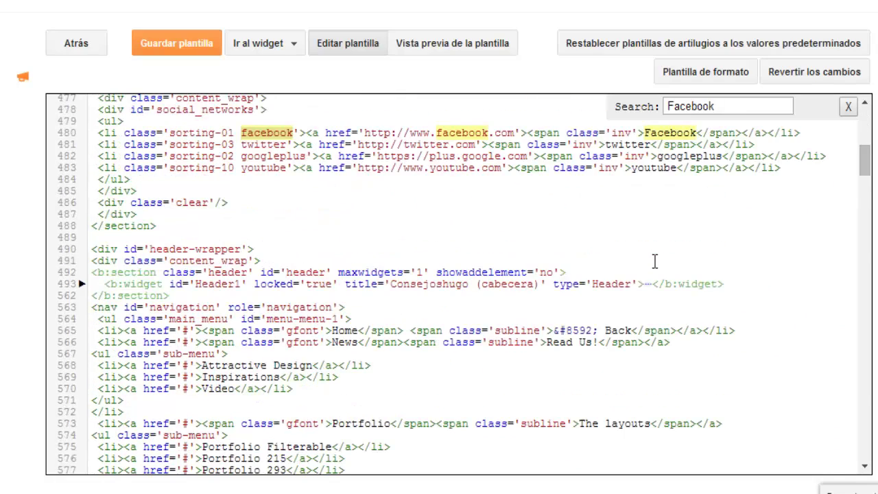
pyautogui.scroll(4, 655, 261)
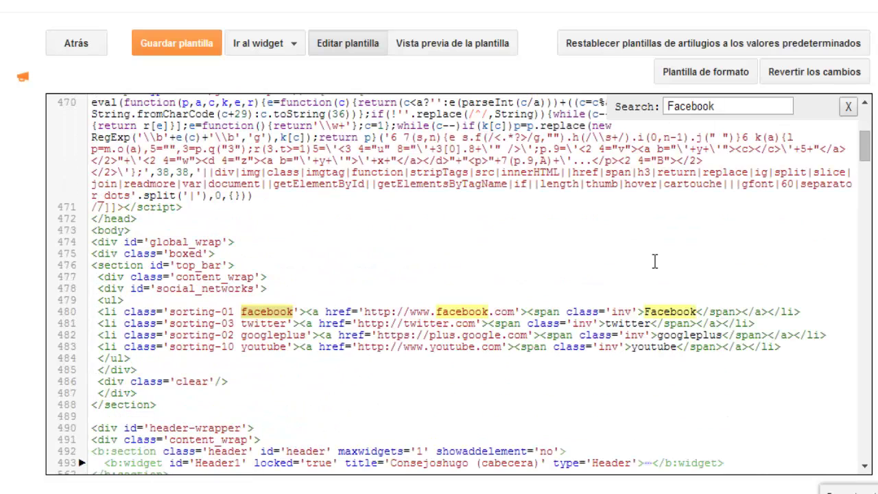
pyautogui.scroll(-5, 649, 256)
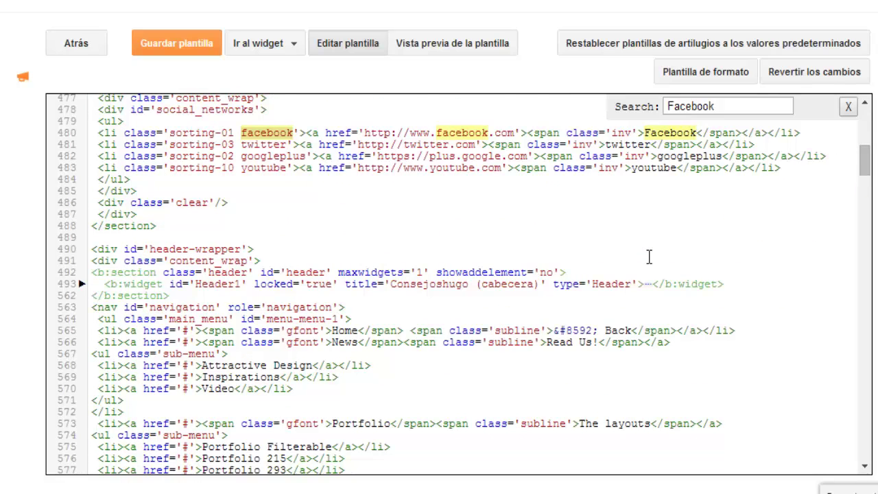
pyautogui.scroll(3, 617, 244)
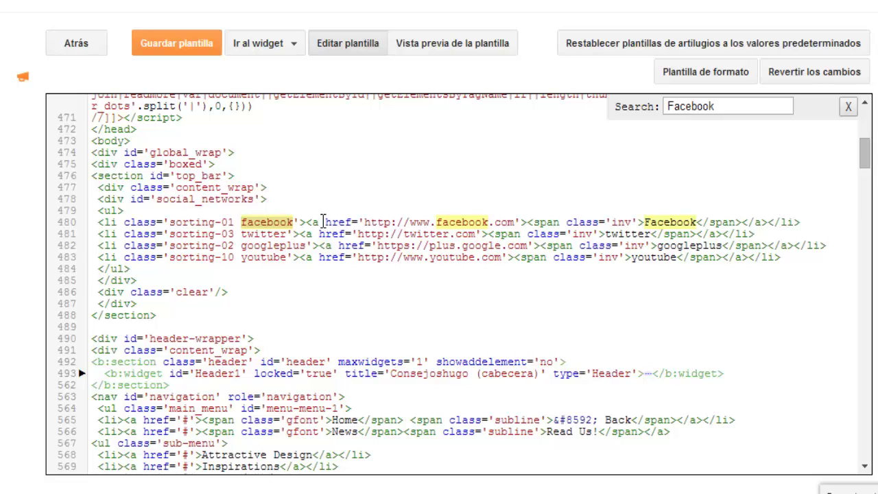
pyautogui.moveTo(323, 221)
pyautogui.mouseDown()
pyautogui.moveTo(334, 215)
pyautogui.moveTo(330, 225)
pyautogui.mouseUp()
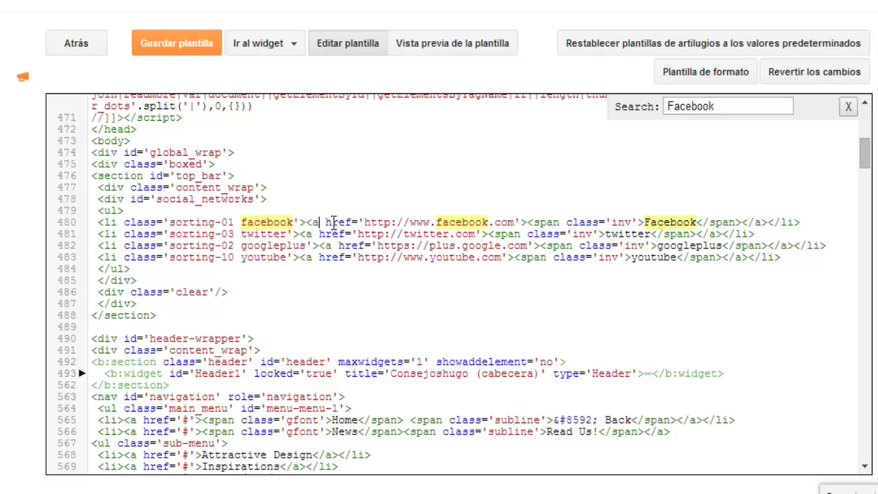
pyautogui.moveTo(336, 222); pyautogui.dragTo(354, 221)
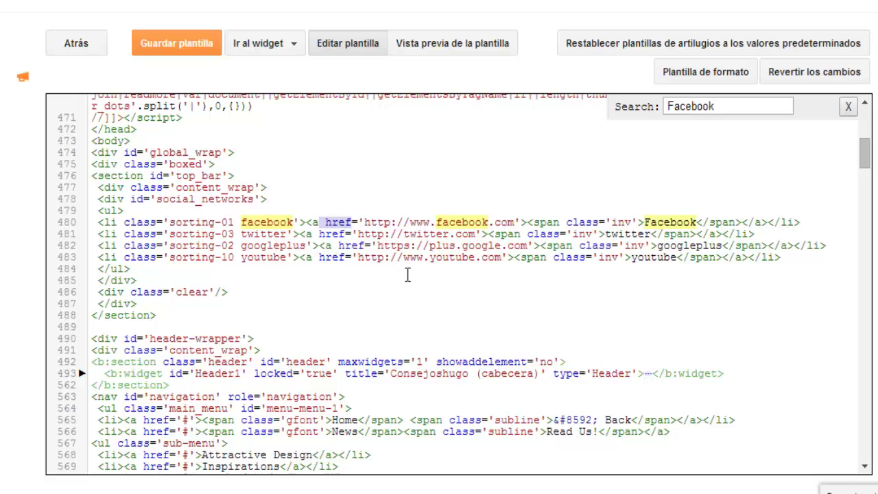
pyautogui.click(379, 222)
pyautogui.doubleClick(388, 222)
pyautogui.moveTo(400, 221); pyautogui.dragTo(512, 222)
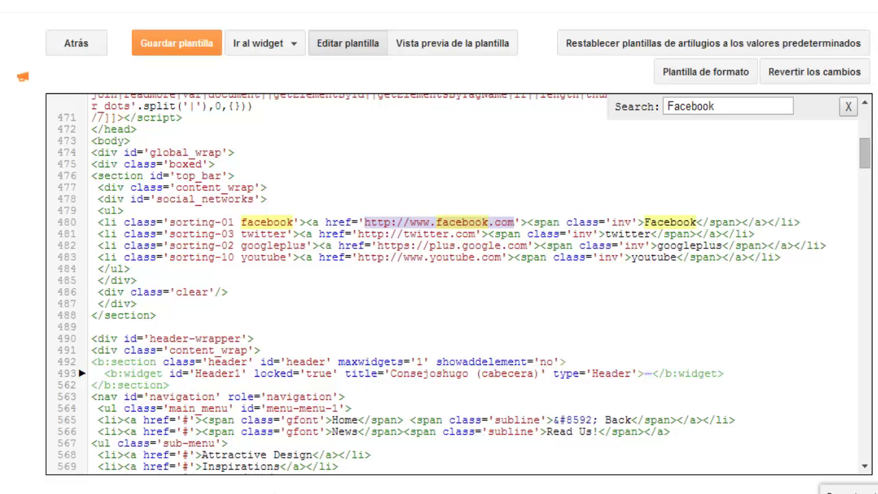
pyautogui.click(244, 416)
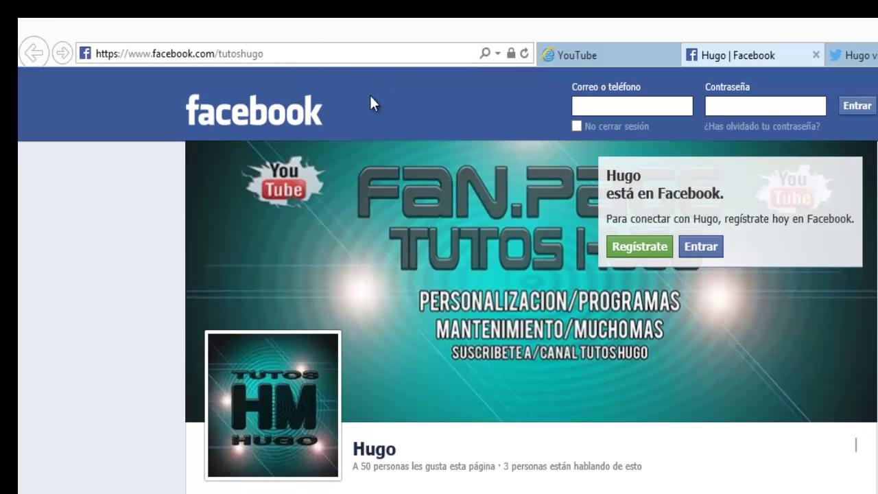
pyautogui.click(186, 54)
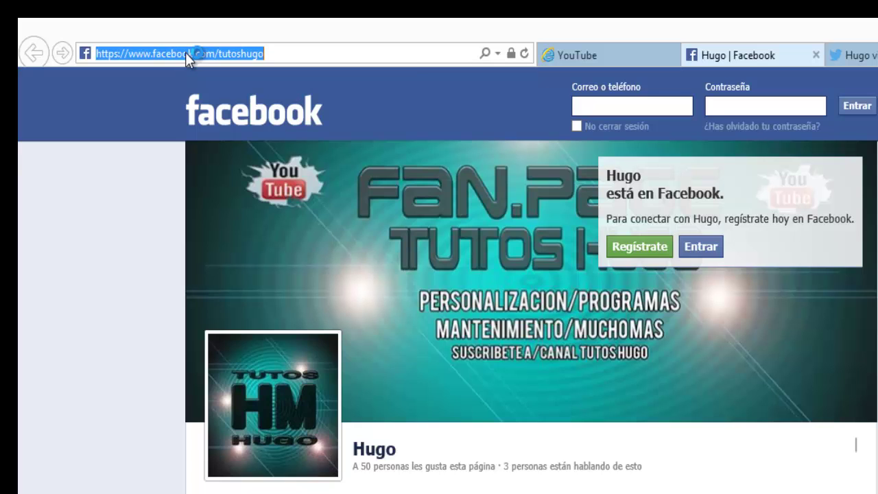
pyautogui.rightClick(186, 54)
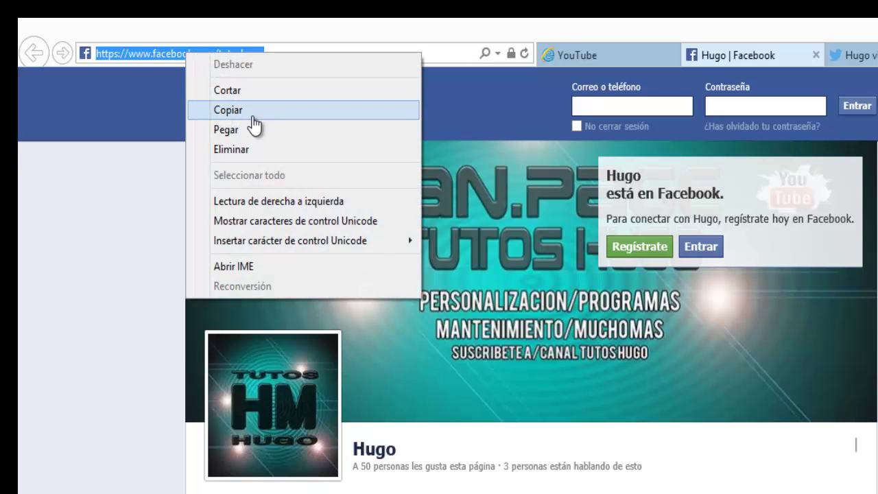
pyautogui.click(206, 111)
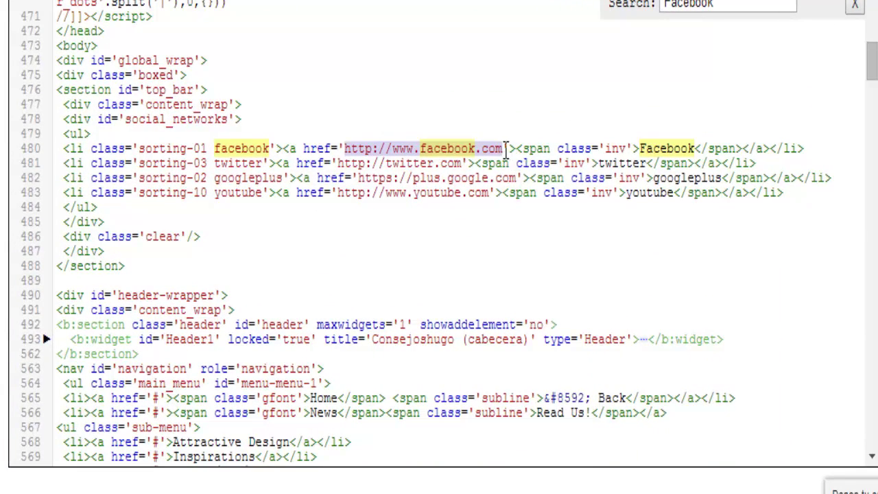
pyautogui.click(504, 148)
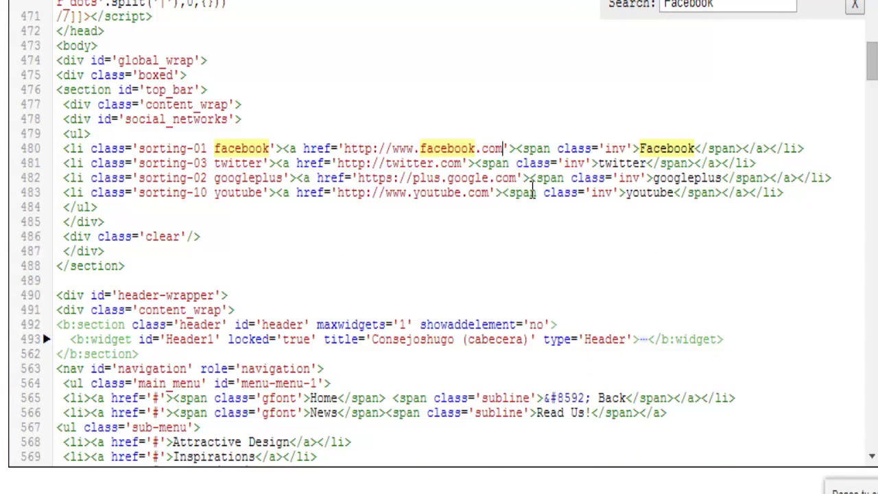
pyautogui.press('BackSpace')
pyautogui.press('BackSpace')
pyautogui.press('BackSpace')
pyautogui.press('BackSpace')
pyautogui.press('BackSpace')
pyautogui.press('BackSpace')
pyautogui.press('BackSpace')
pyautogui.press('BackSpace')
pyautogui.press('BackSpace')
pyautogui.press('BackSpace')
pyautogui.press('BackSpace')
pyautogui.press('BackSpace')
pyautogui.press('BackSpace')
pyautogui.press('BackSpace')
pyautogui.press('BackSpace')
pyautogui.press('BackSpace')
pyautogui.press('BackSpace')
pyautogui.press('BackSpace')
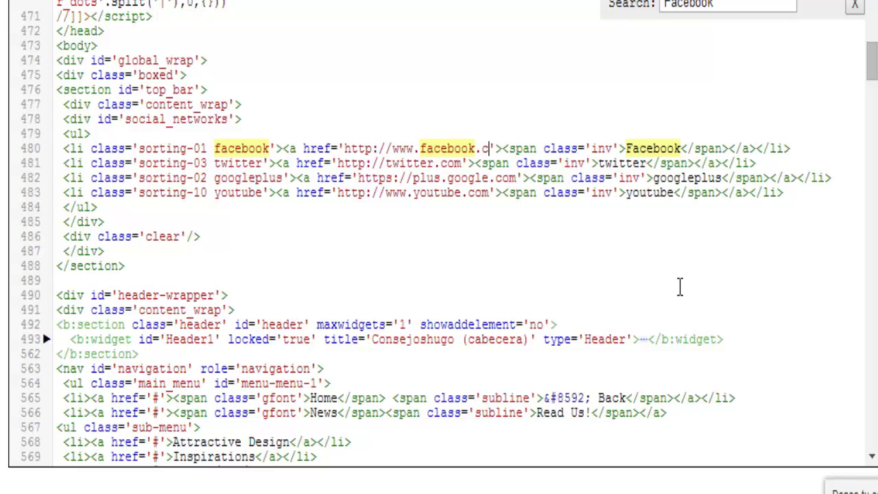
pyautogui.press('BackSpace')
pyautogui.press('BackSpace')
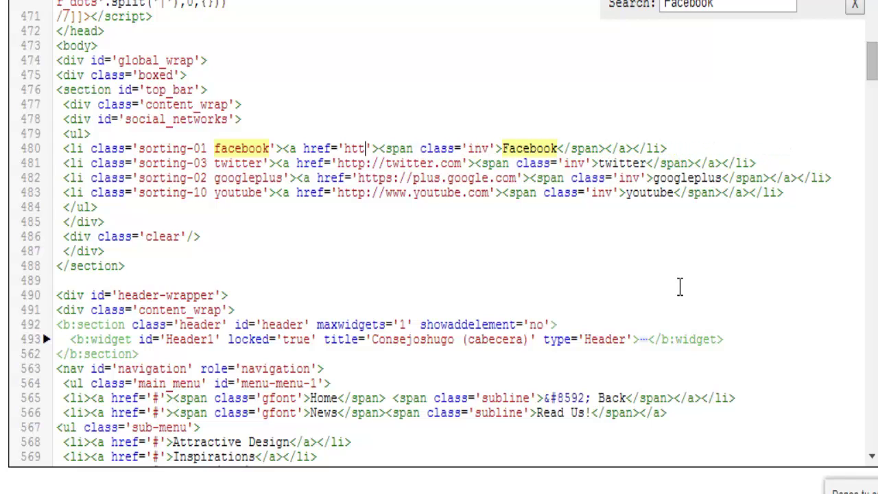
pyautogui.press('BackSpace')
pyautogui.press('BackSpace')
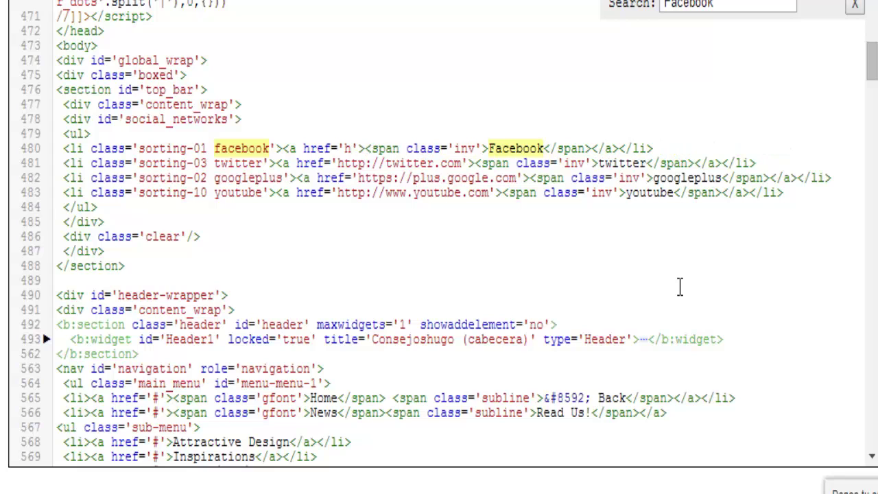
pyautogui.press('BackSpace')
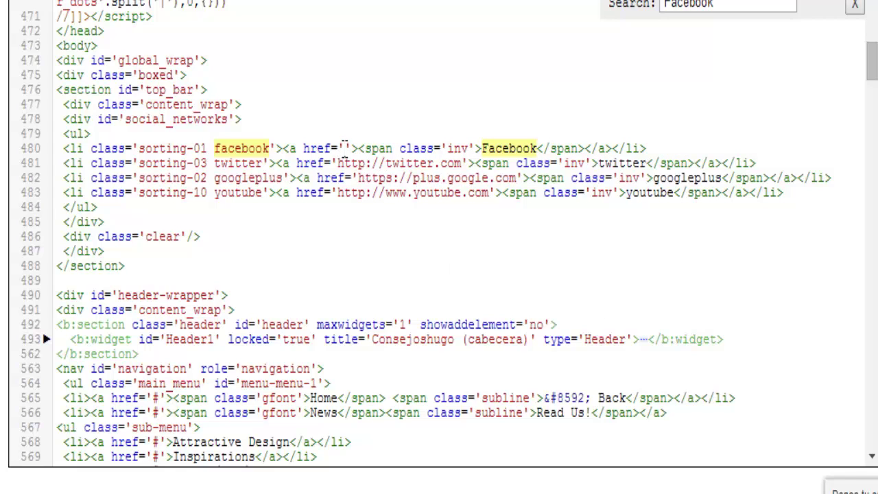
pyautogui.rightClick(346, 148)
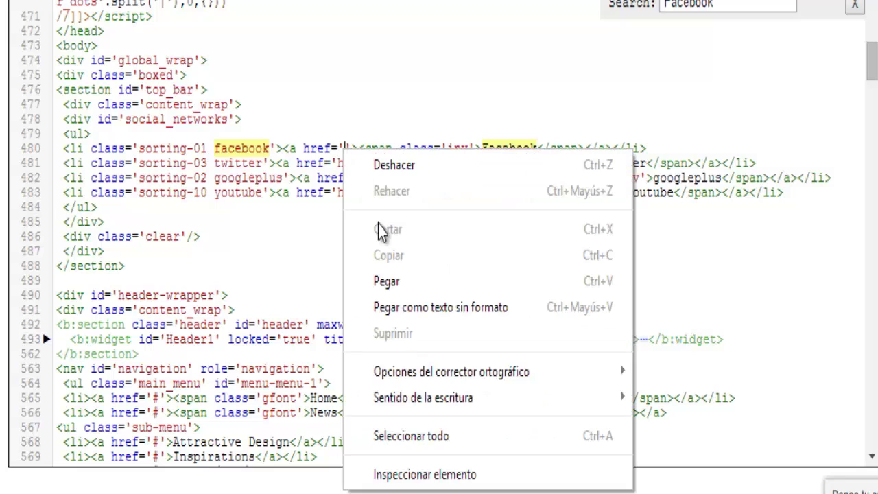
pyautogui.click(417, 287)
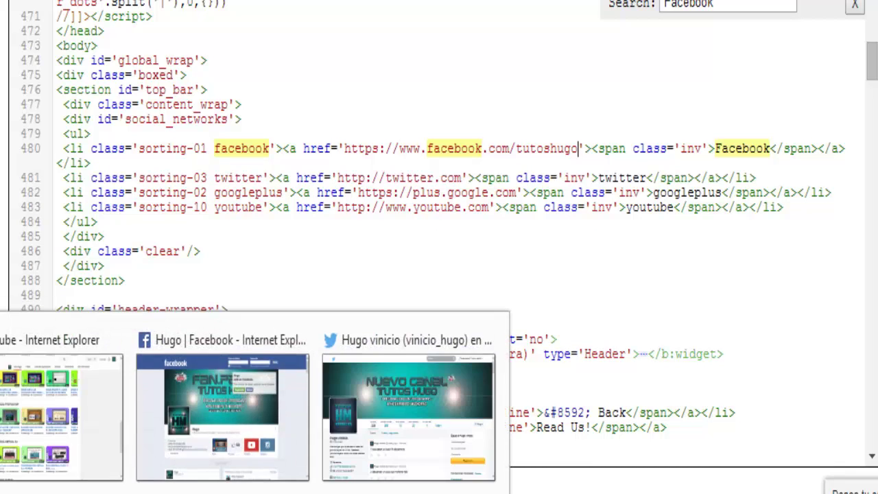
# Switch to the Twitter profile open in Internet Explorer and copy its web address
pyautogui.click(330, 420)
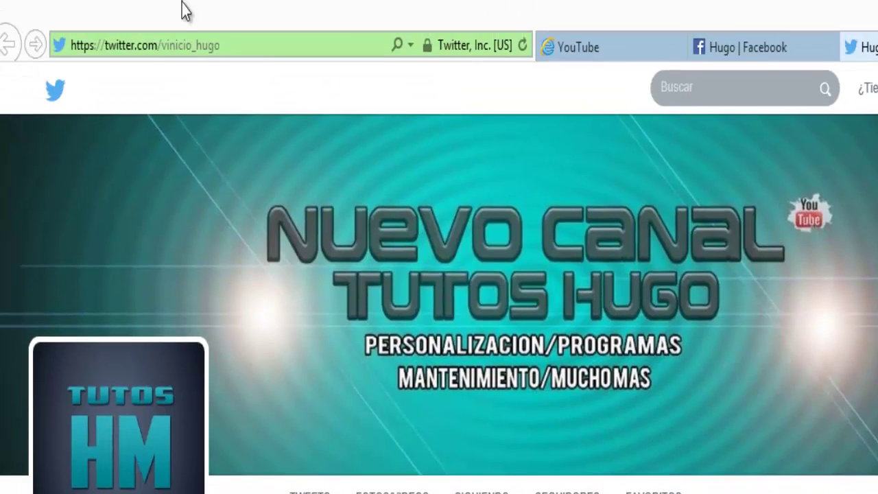
pyautogui.click(180, 43)
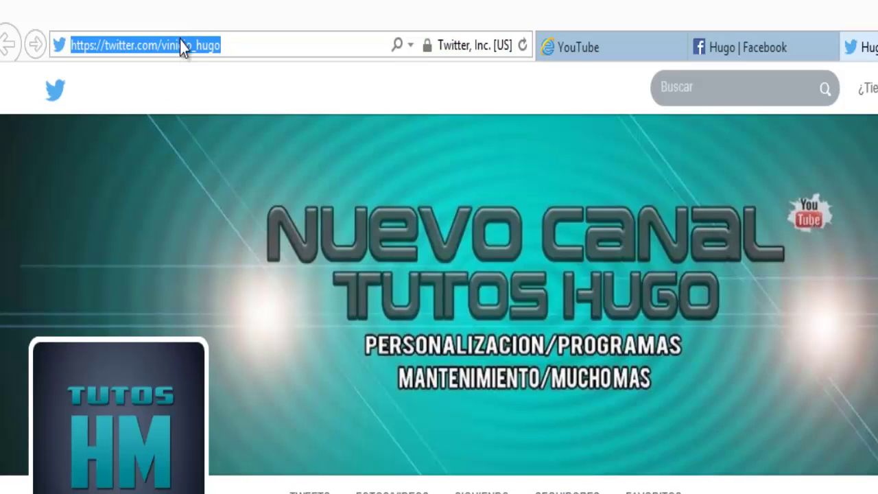
pyautogui.rightClick(183, 43)
pyautogui.click(249, 110)
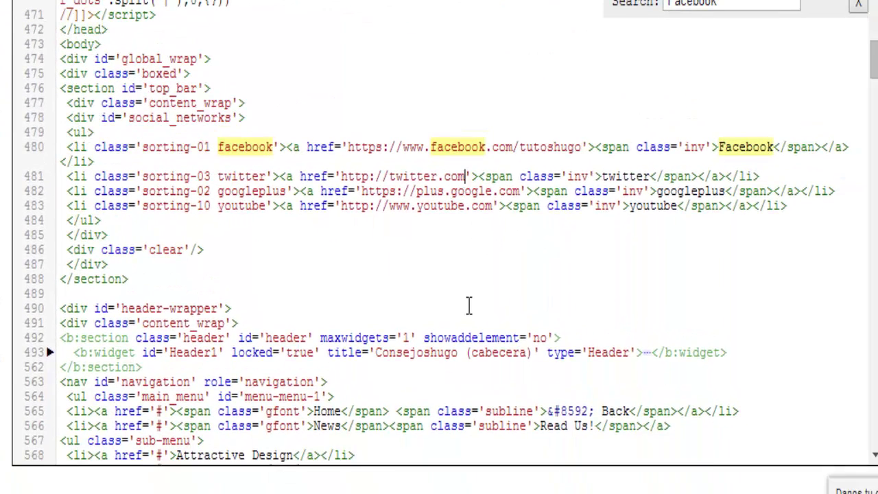
# Back in Chrome's template code, replace the Twitter link's address with the copied profile address and save the template
pyautogui.press('BackSpace')
pyautogui.press('BackSpace')
pyautogui.press('BackSpace')
pyautogui.press('BackSpace')
pyautogui.press('BackSpace')
pyautogui.press('BackSpace')
pyautogui.press('BackSpace')
pyautogui.press('BackSpace')
pyautogui.press('BackSpace')
pyautogui.press('BackSpace')
pyautogui.press('BackSpace')
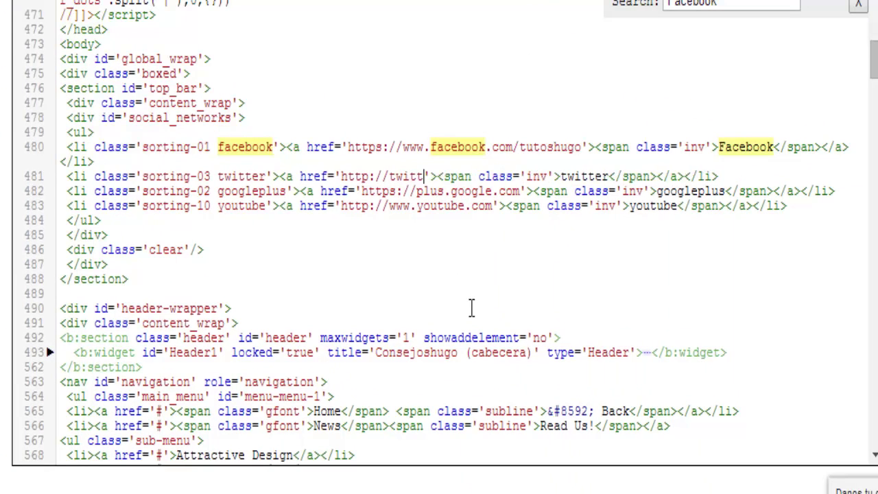
pyautogui.press('BackSpace')
pyautogui.press('BackSpace')
pyautogui.press('BackSpace')
pyautogui.press('BackSpace')
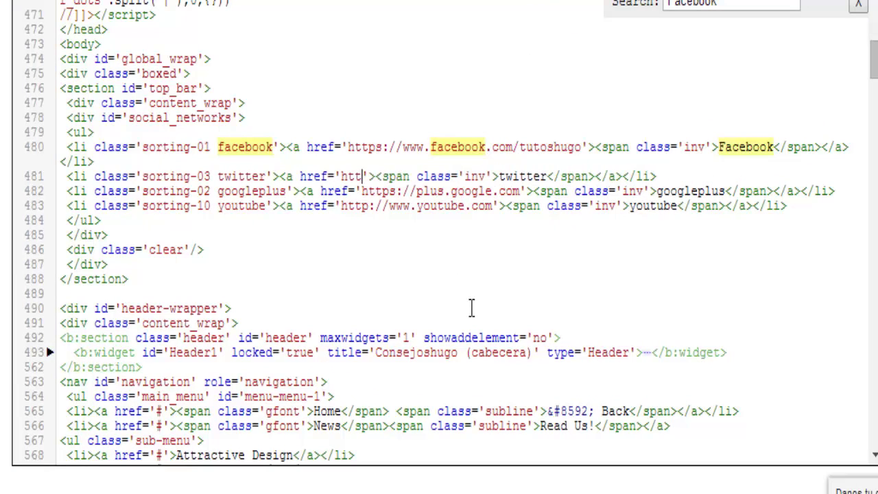
pyautogui.press('BackSpace')
pyautogui.press('BackSpace')
pyautogui.press('BackSpace')
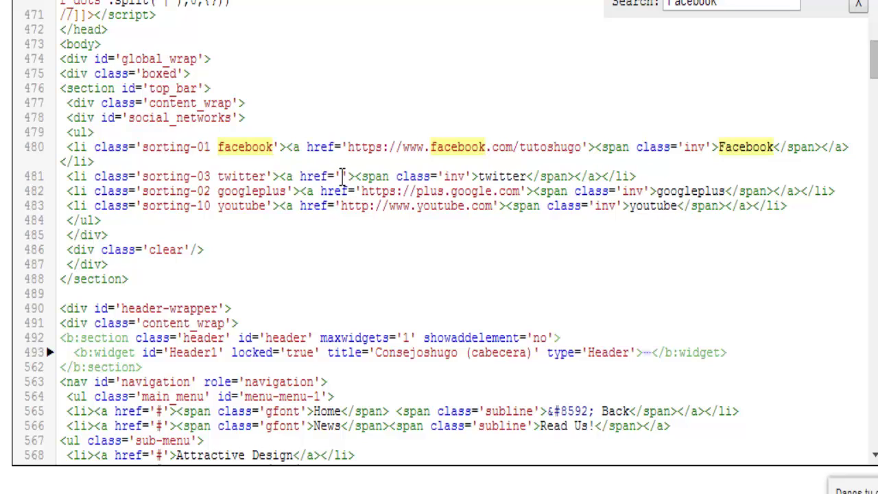
pyautogui.rightClick(341, 177)
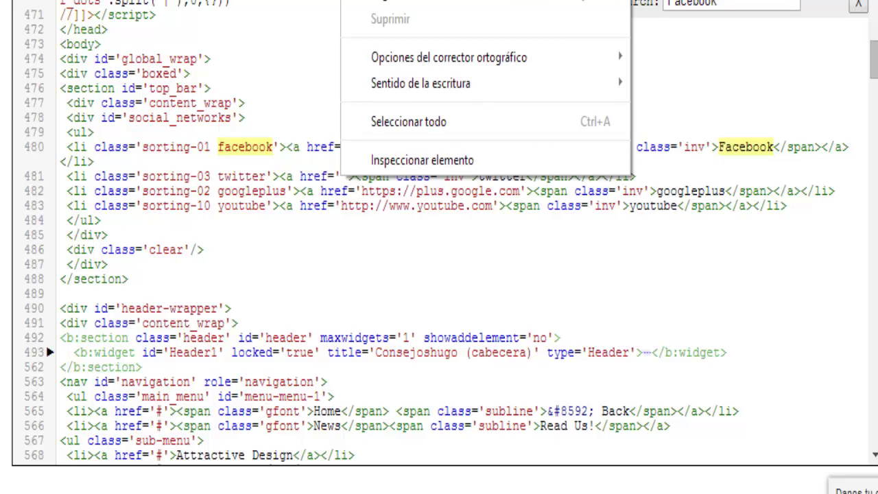
pyautogui.click(474, 3)
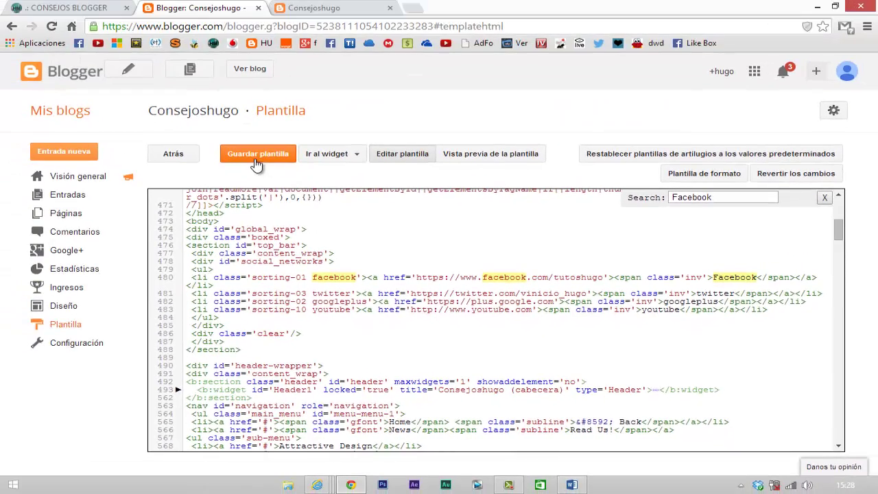
pyautogui.click(252, 155)
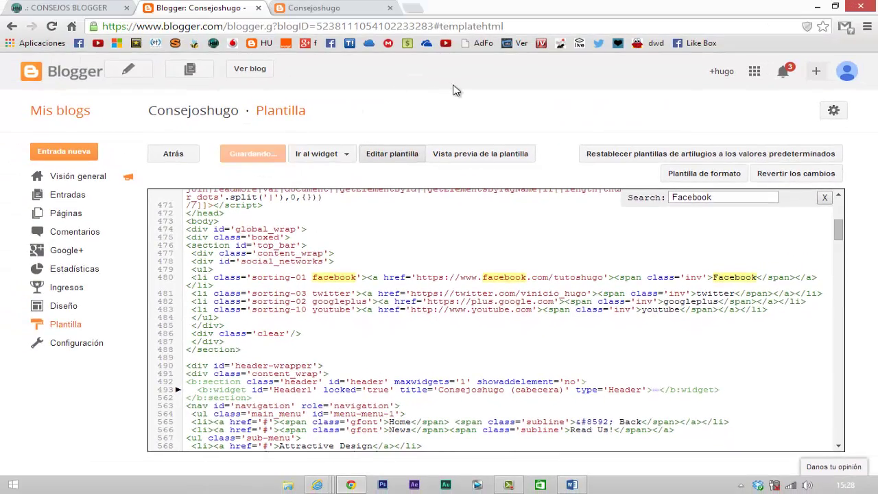
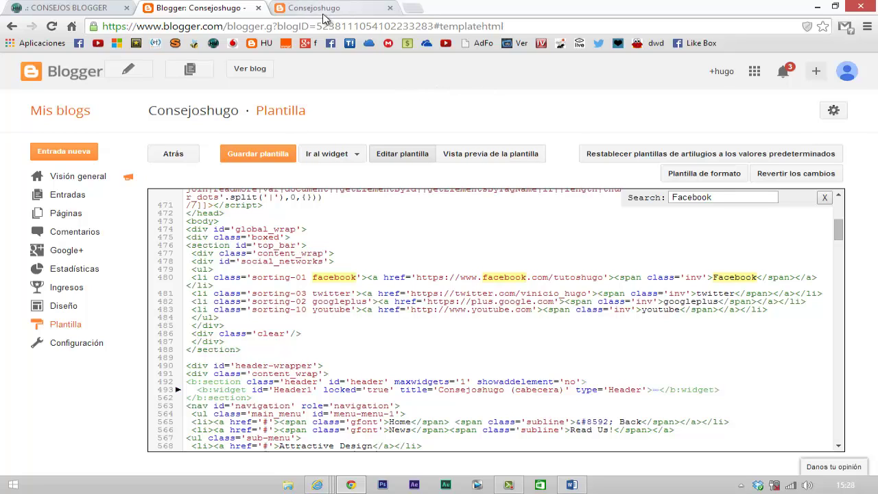
# Reload the published Consejoshugo blog and test the header's Facebook and Twitter icons, returning to the blog after each
pyautogui.click(328, 9)
pyautogui.click(70, 28)
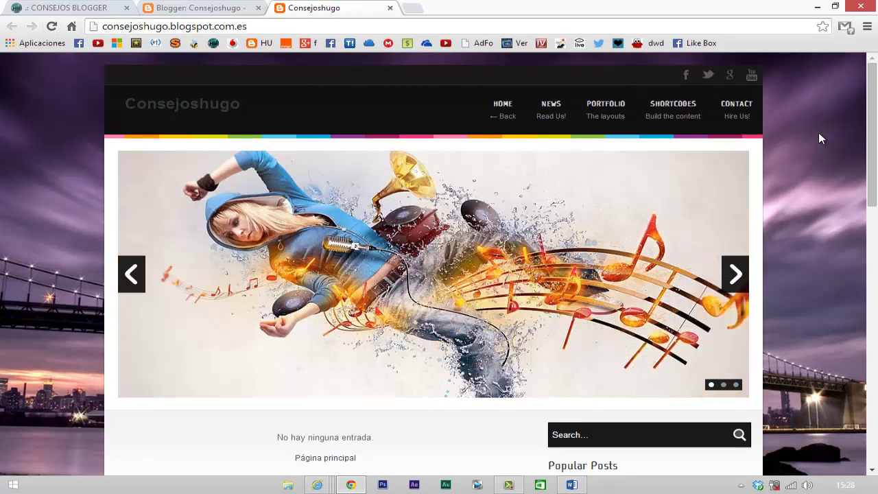
pyautogui.click(766, 80)
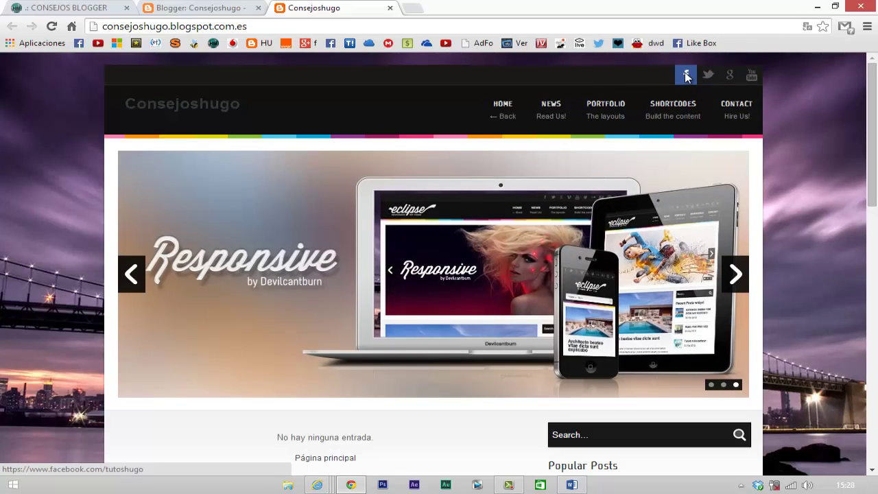
pyautogui.click(686, 75)
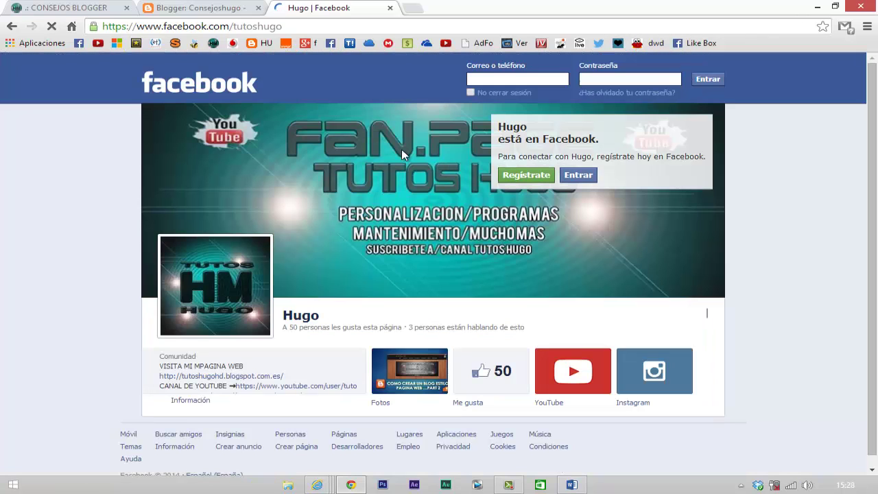
pyautogui.click(11, 26)
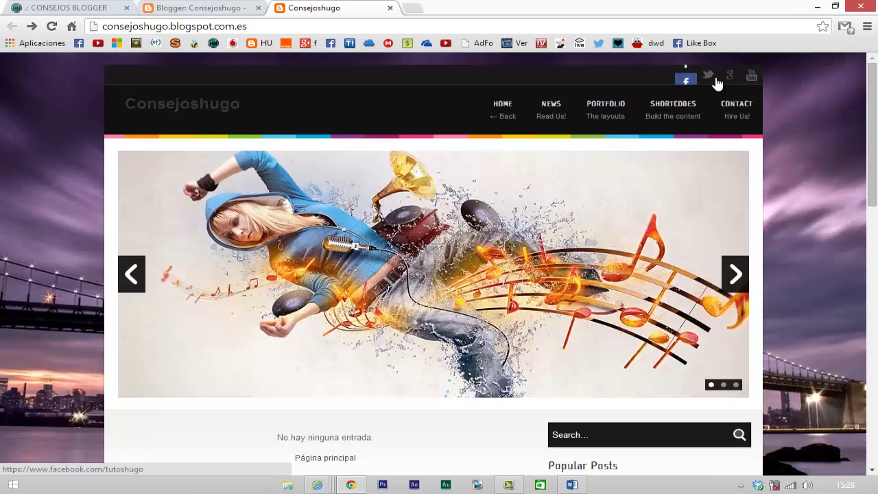
pyautogui.click(709, 77)
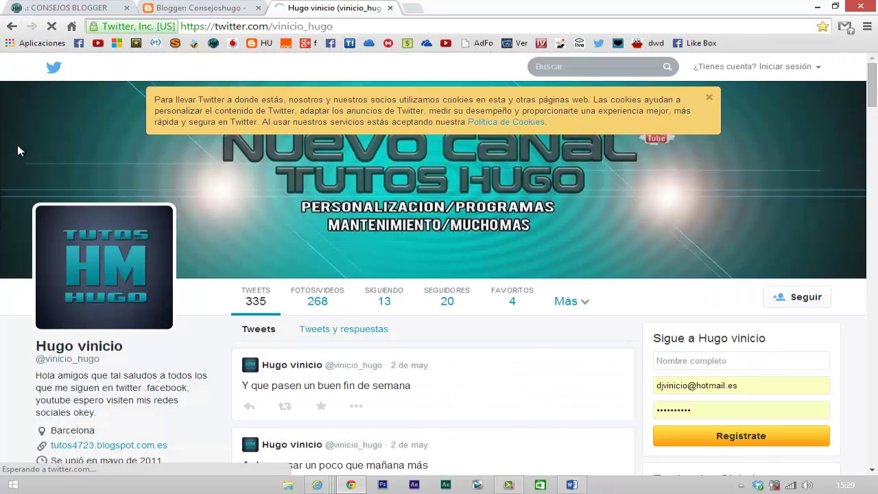
pyautogui.hotkey('alt', 'Left')
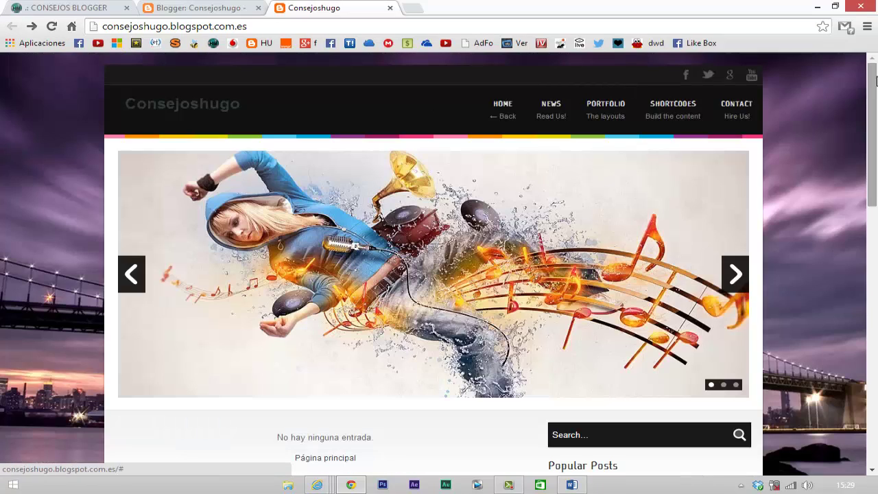
pyautogui.click(768, 80)
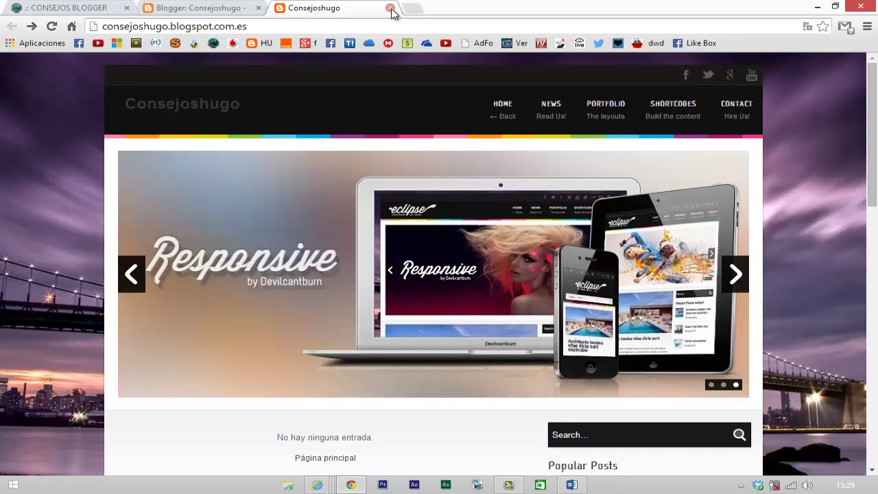
# Close the published Consejoshugo blog and go to the CONSEJOS BLOGGER page
pyautogui.click(390, 8)
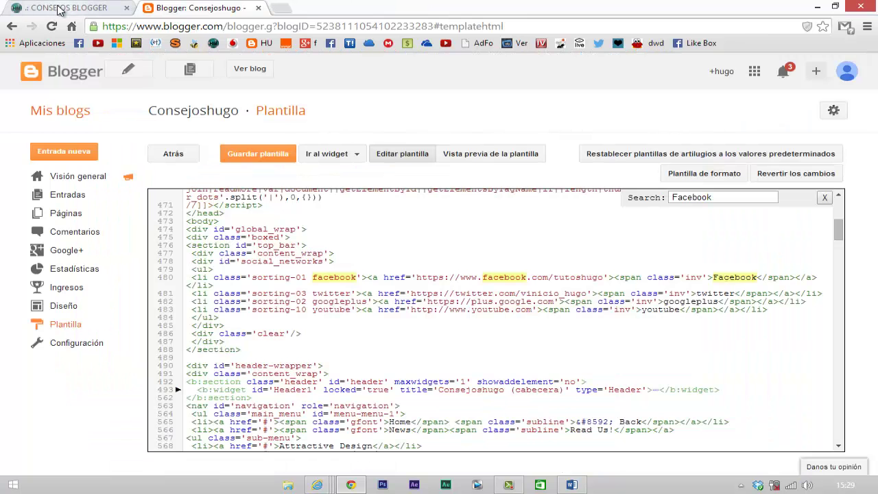
pyautogui.click(60, 8)
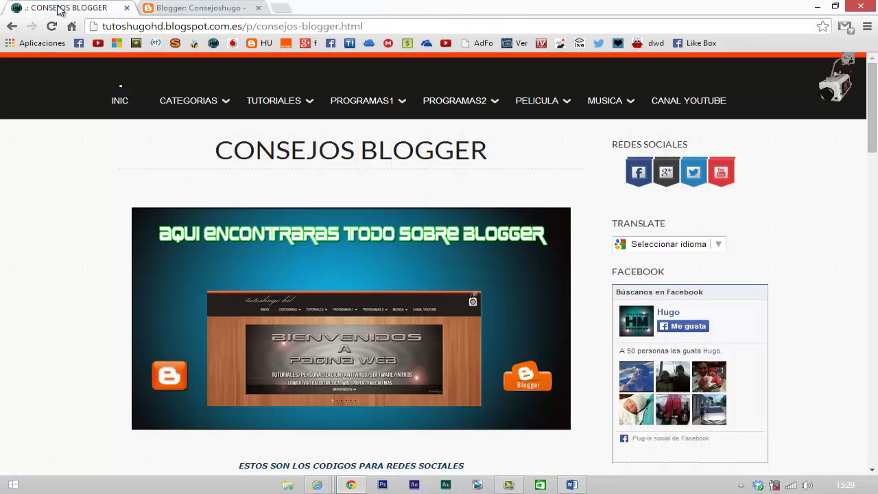
# Go to the home page of the tutoshugohd blog and view its REDES SOCIALES icons
pyautogui.click(118, 100)
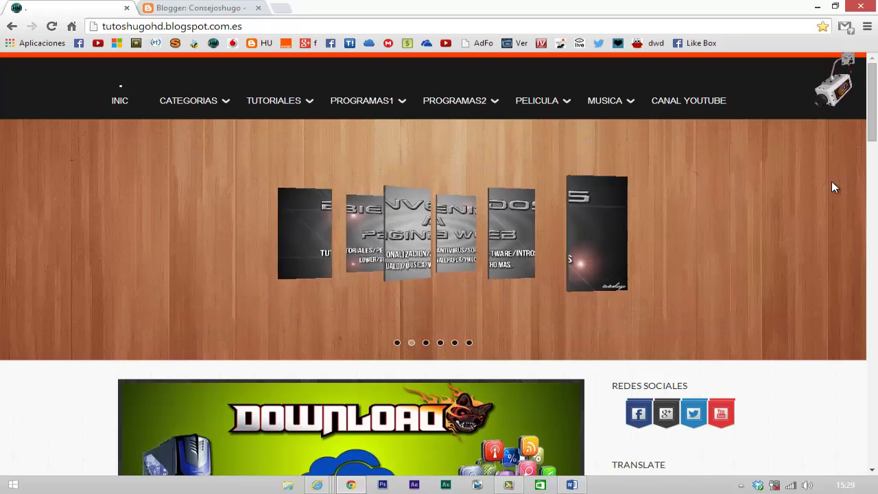
pyautogui.scroll(-2, 831, 181)
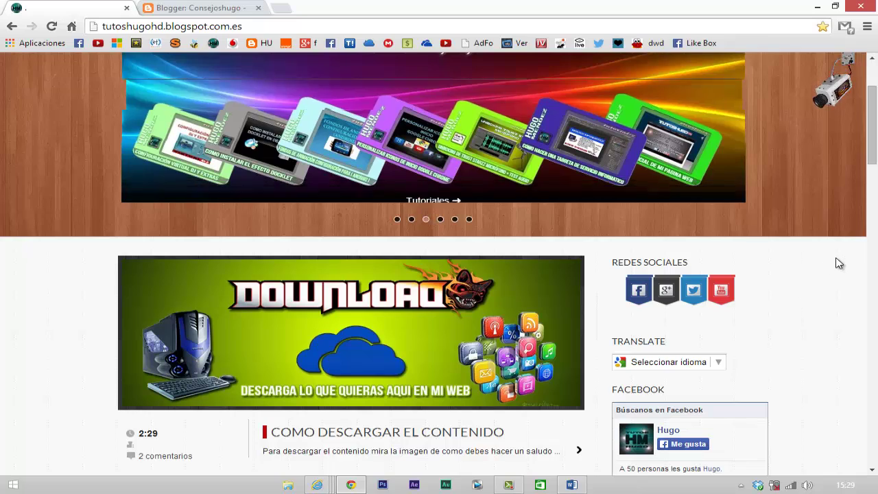
# Open the published Consejoshugo blog, test its header Facebook icon, and return to the tutoshugohd blog with the opened Facebook page closed
pyautogui.click(194, 7)
pyautogui.click(254, 72)
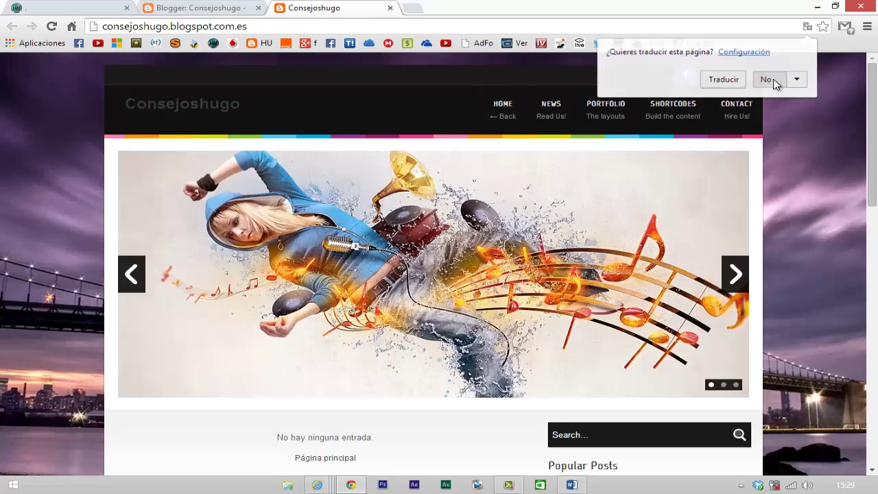
pyautogui.click(767, 80)
pyautogui.click(686, 77)
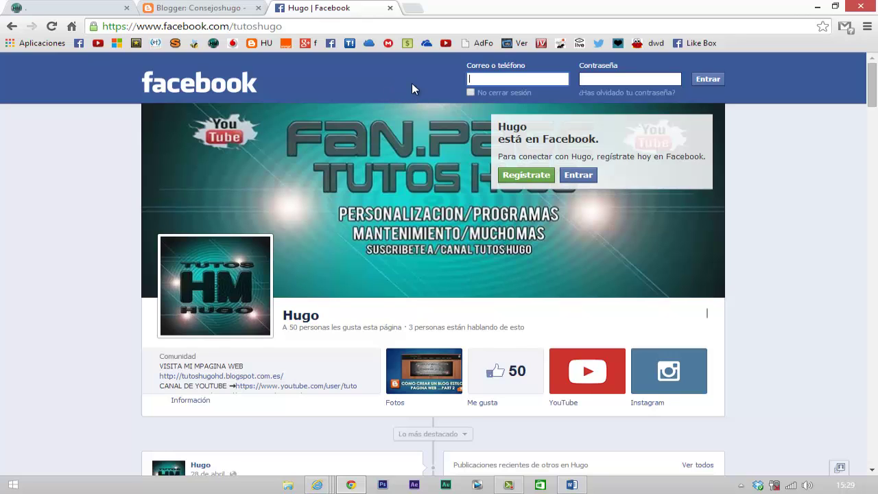
pyautogui.click(53, 14)
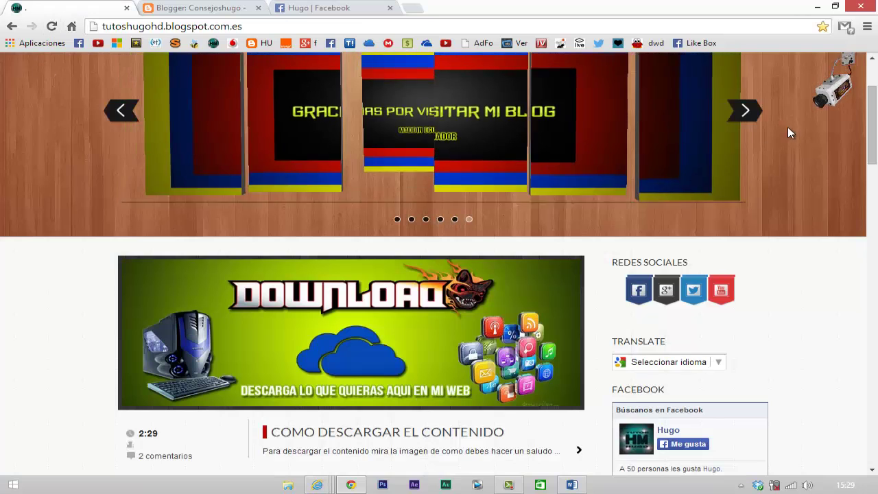
pyautogui.scroll(-2, 799, 161)
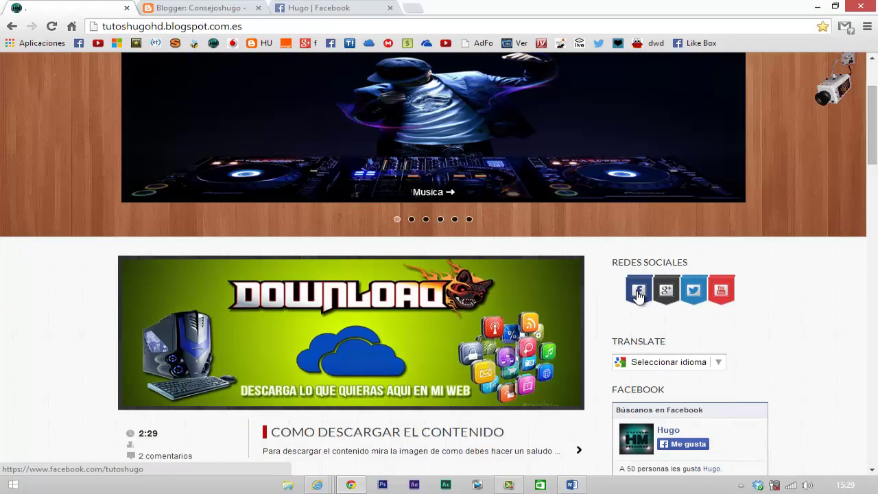
pyautogui.click(390, 9)
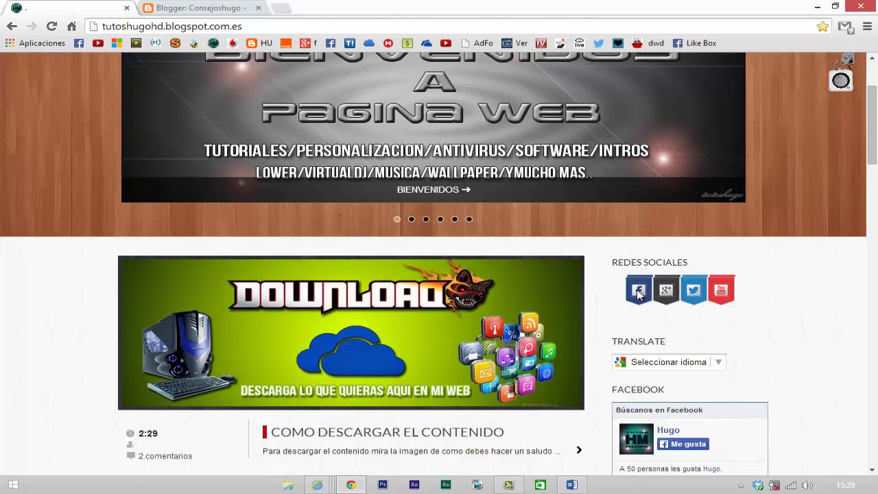
# Test the Facebook and YouTube icons under REDES SOCIALES on the tutoshugohd blog, closing each opened page
pyautogui.click(638, 290)
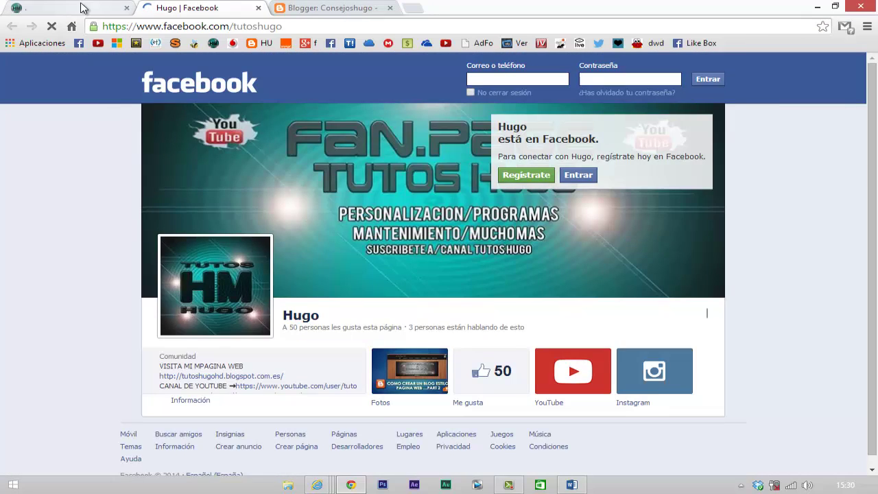
pyautogui.click(82, 8)
pyautogui.scroll(2, 65, 161)
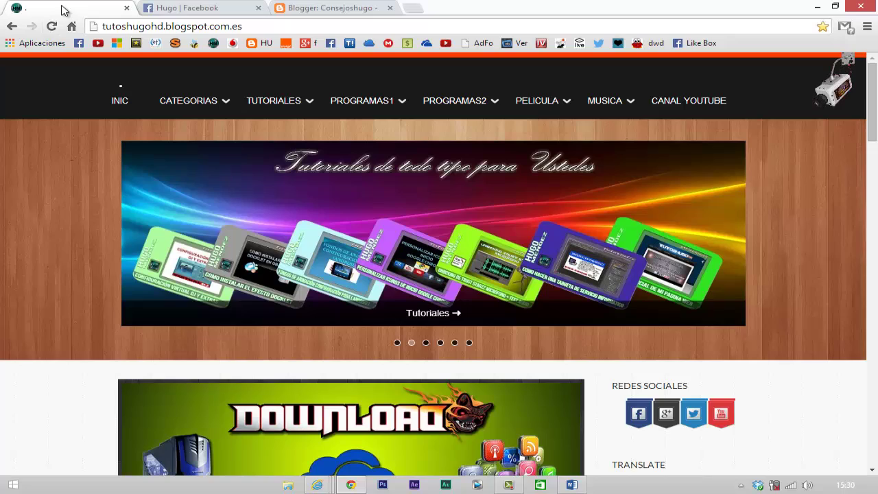
pyautogui.click(199, 9)
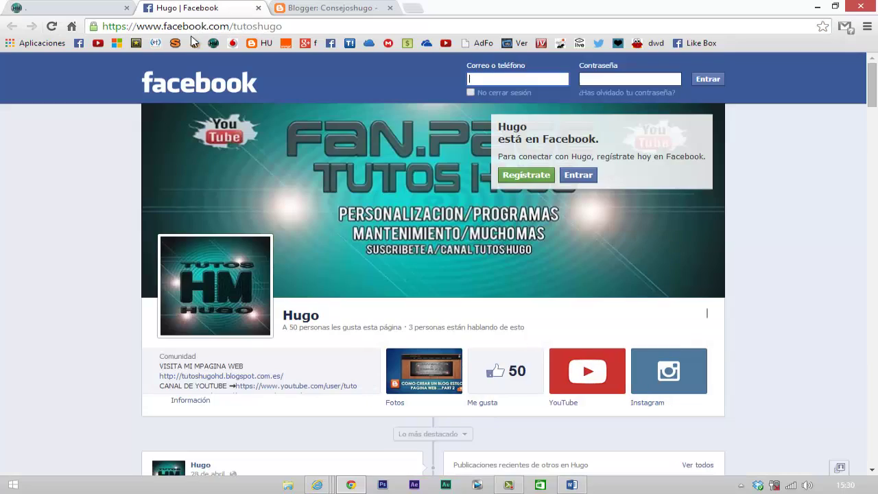
pyautogui.click(259, 8)
pyautogui.scroll(-2, 862, 342)
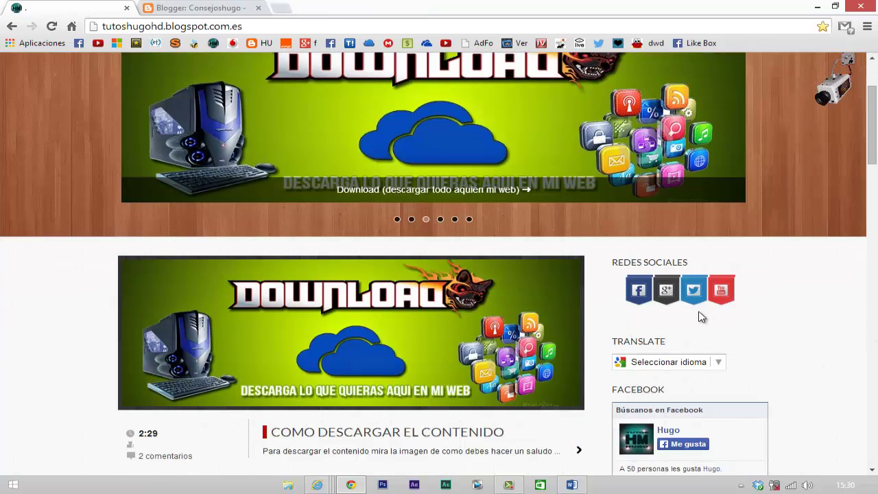
pyautogui.click(728, 293)
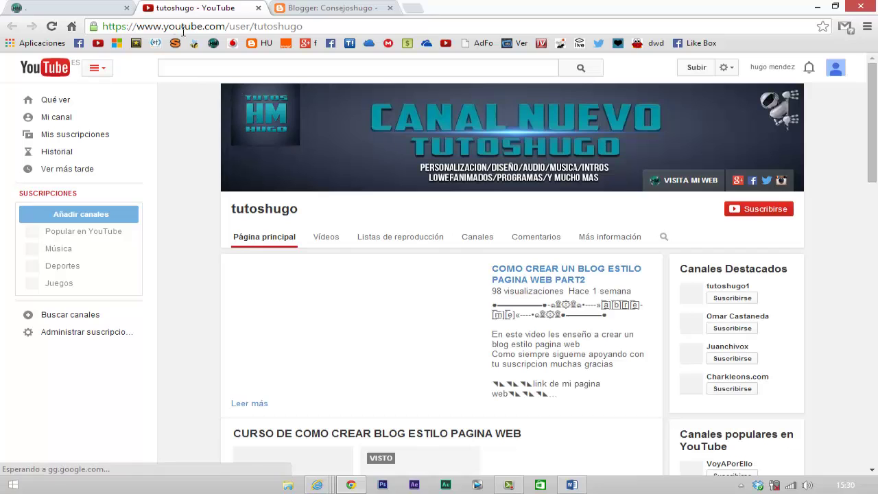
pyautogui.click(257, 9)
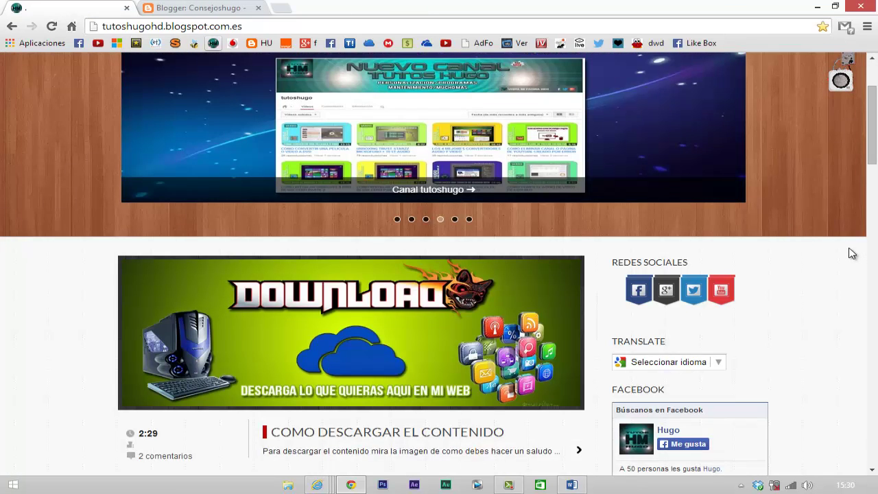
# Look through the tutoshugohd home page from the image slider down to the posts and sidebar gadgets
pyautogui.scroll(-3, 851, 254)
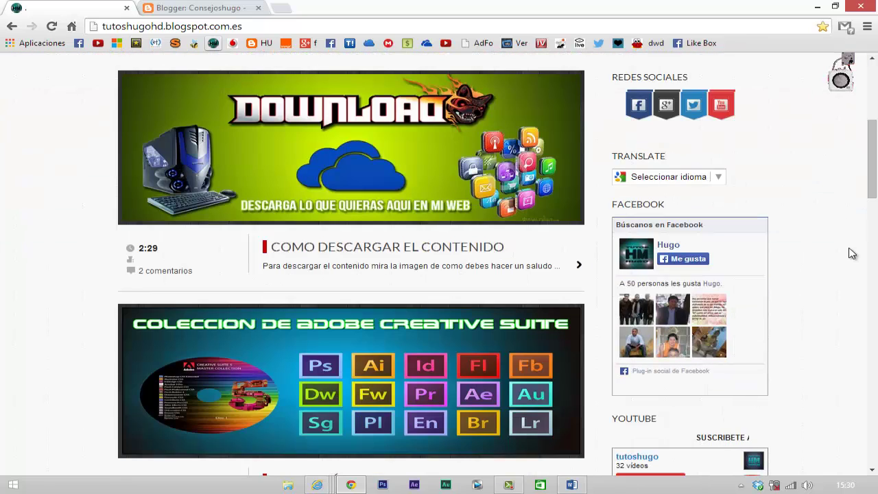
pyautogui.scroll(3, 849, 251)
pyautogui.scroll(2, 848, 248)
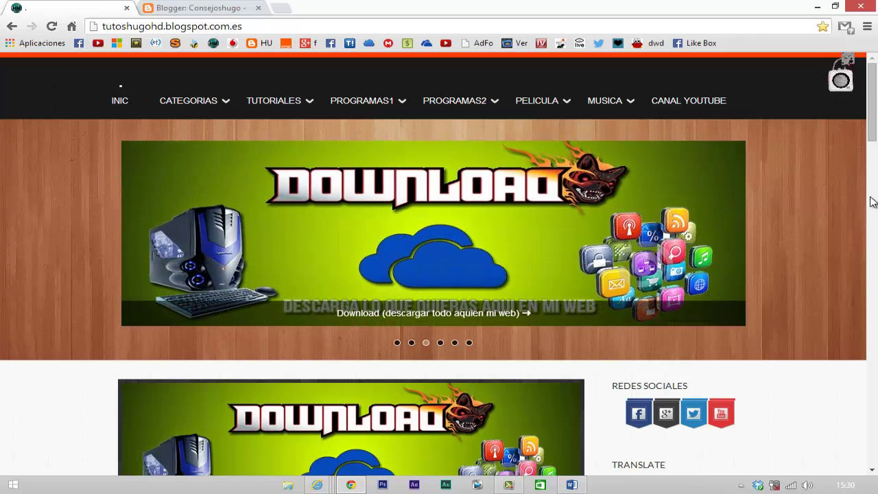
pyautogui.scroll(-3, 831, 180)
pyautogui.scroll(-12, 837, 195)
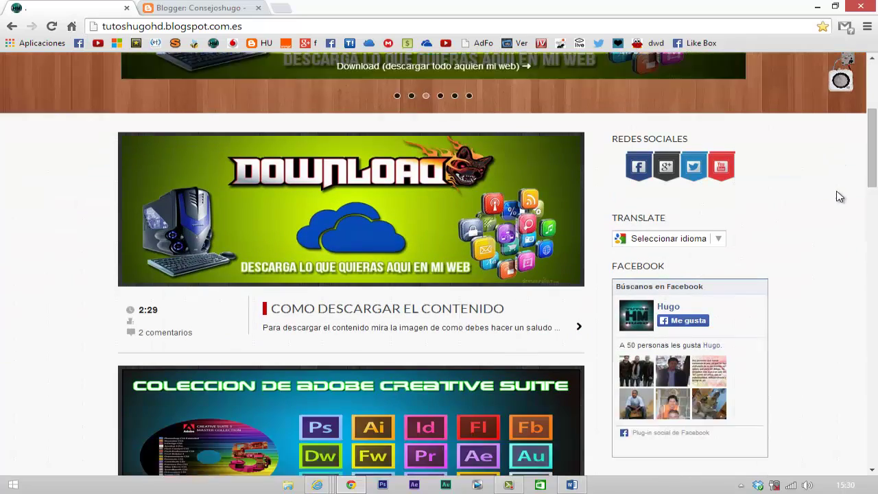
pyautogui.scroll(-4, 843, 201)
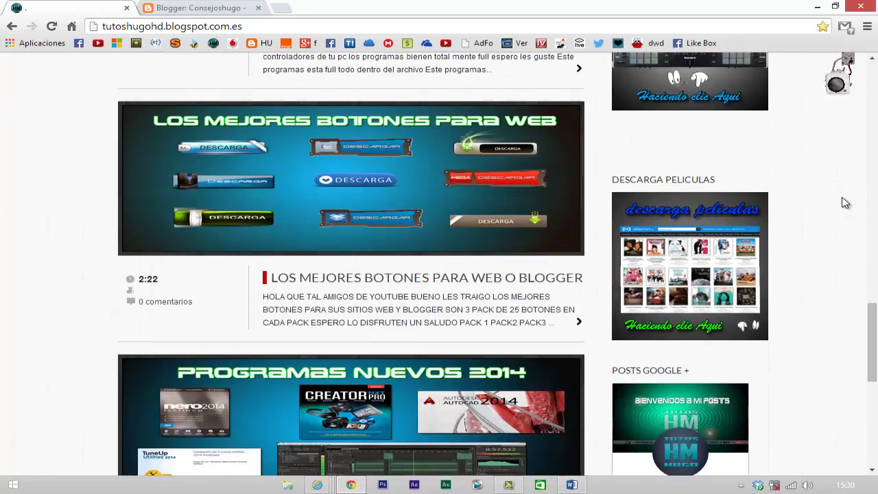
pyautogui.scroll(-4, 845, 202)
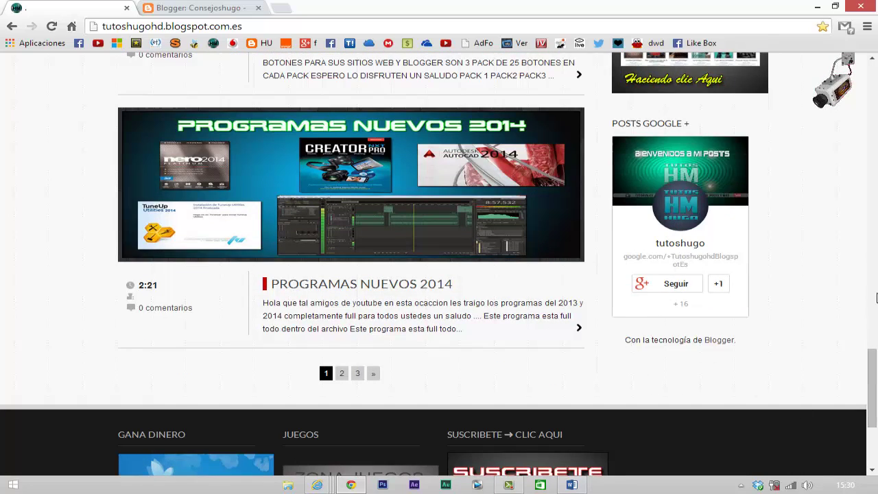
# Open the published Consejoshugo blog from Blogger, decline its translation, and view the contador de visitas gadget
pyautogui.click(196, 10)
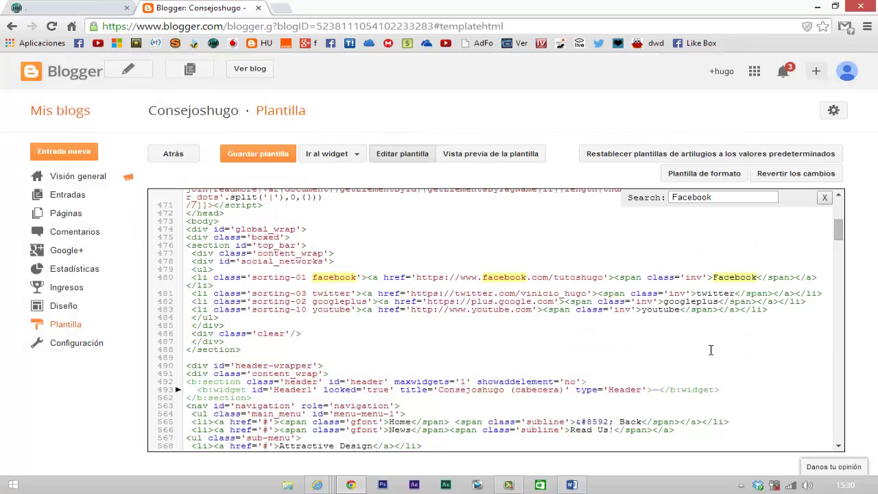
pyautogui.click(250, 68)
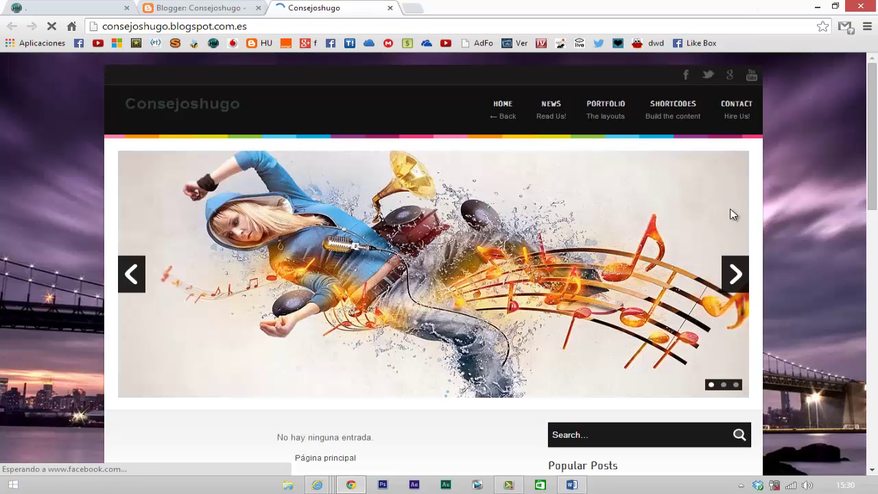
pyautogui.scroll(-10, 810, 215)
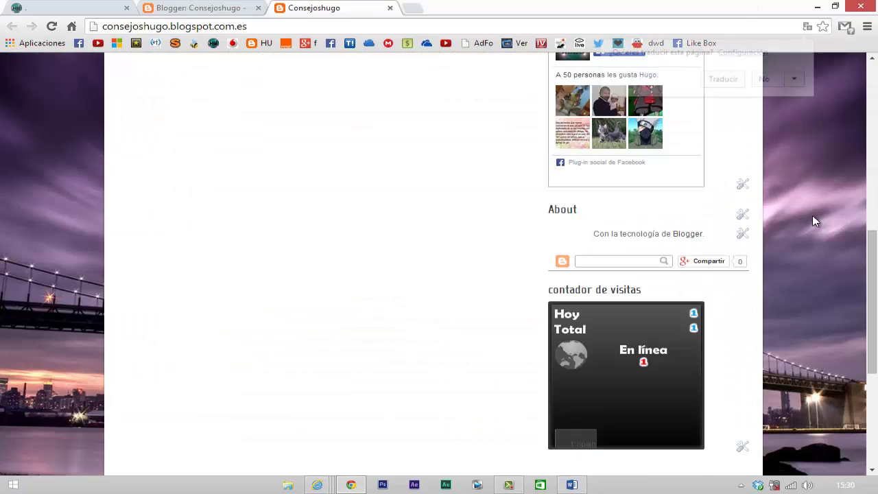
pyautogui.click(765, 80)
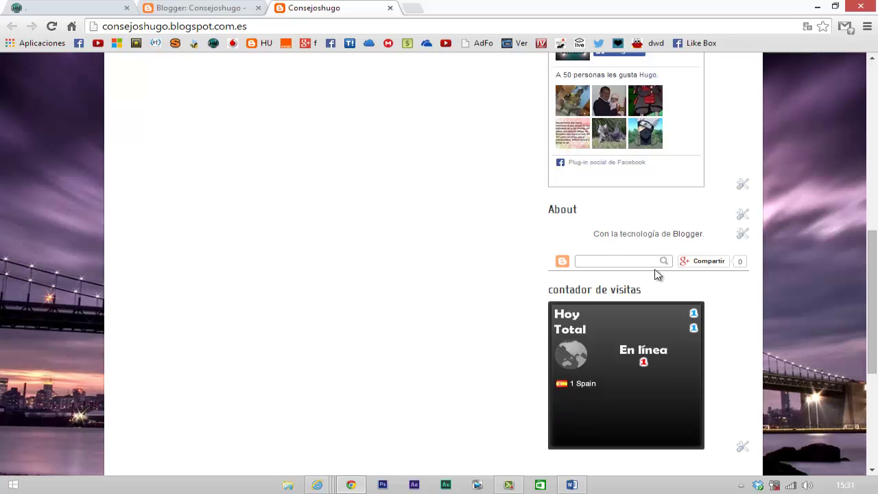
# Open the attribution gadget's settings beside the Blogger credit and close them without saving
pyautogui.click(744, 234)
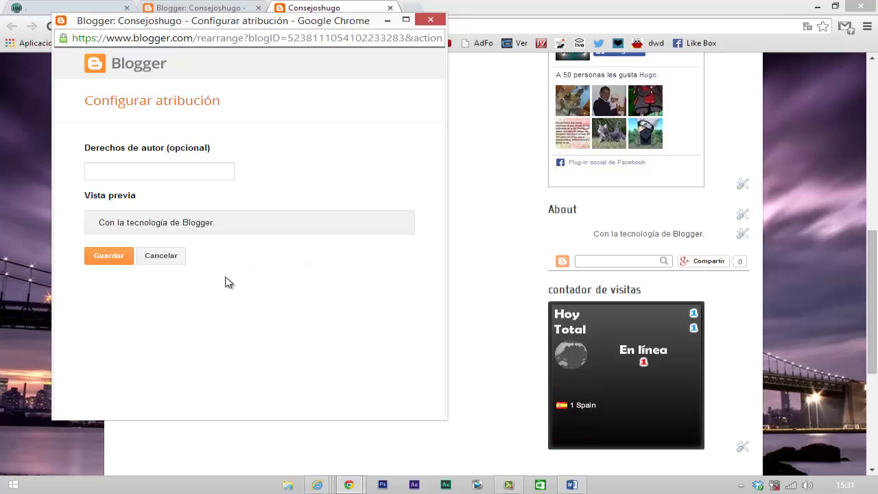
pyautogui.click(428, 24)
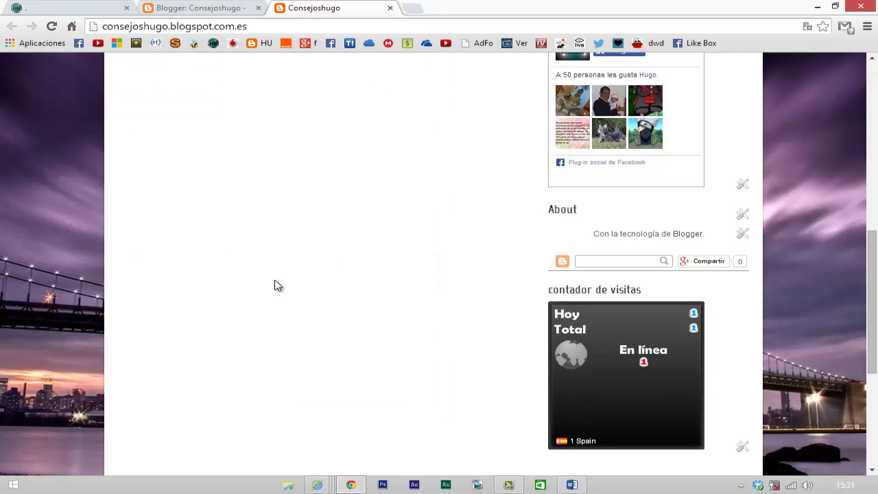
# Examine the published Consejoshugo blog's footer social gadgets, sidebar, header and image slider
pyautogui.scroll(-4, 274, 283)
pyautogui.scroll(2, 272, 280)
pyautogui.scroll(2, 271, 280)
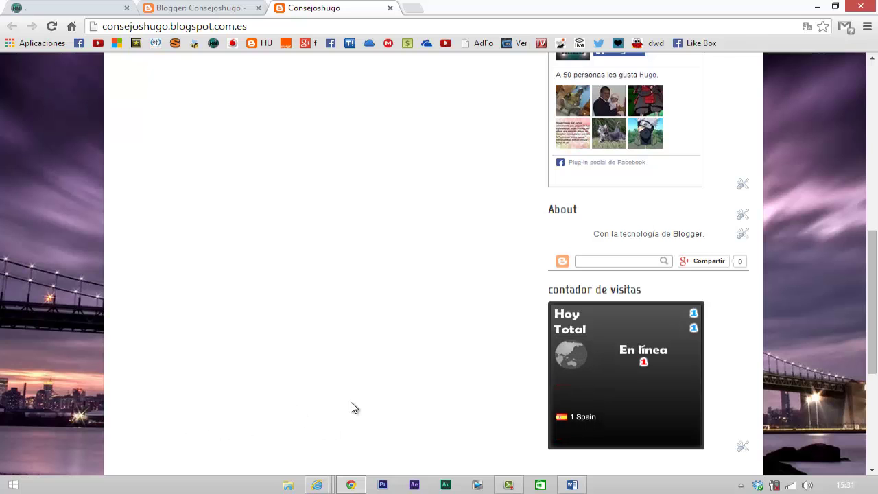
pyautogui.scroll(-2, 350, 408)
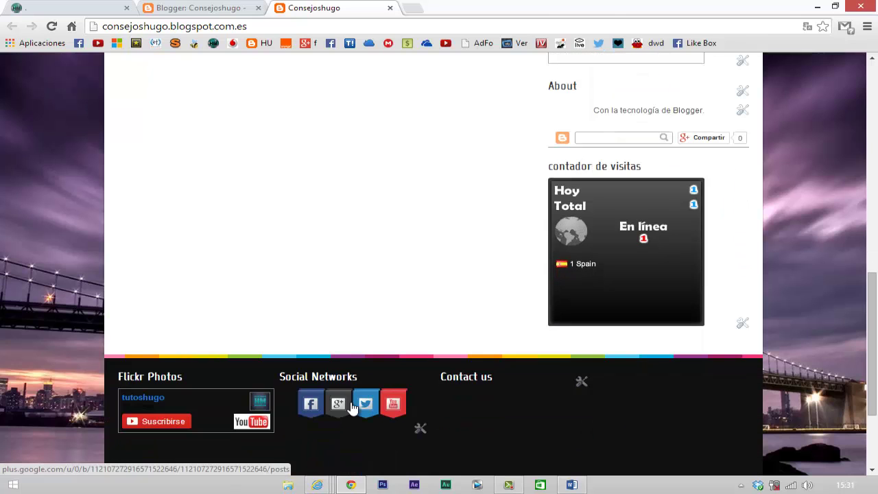
pyautogui.scroll(5, 351, 408)
pyautogui.scroll(-1, 350, 408)
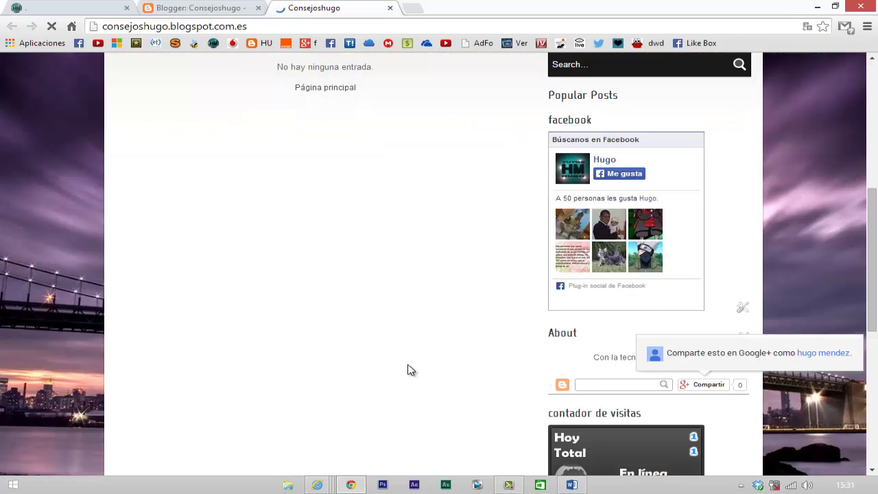
pyautogui.scroll(6, 407, 368)
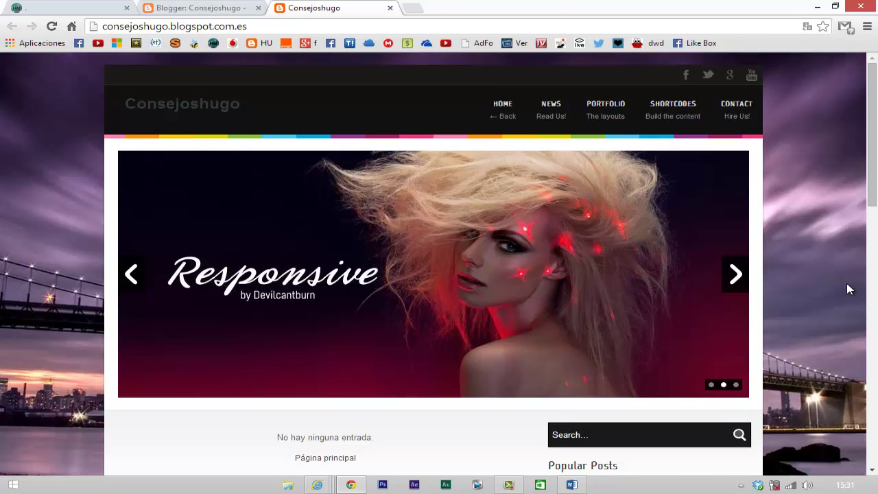
pyautogui.scroll(-3, 854, 288)
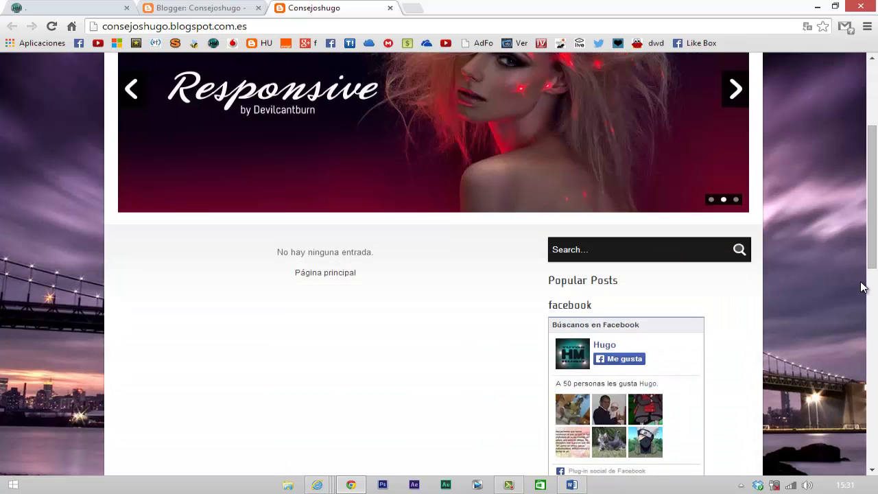
pyautogui.scroll(3, 863, 289)
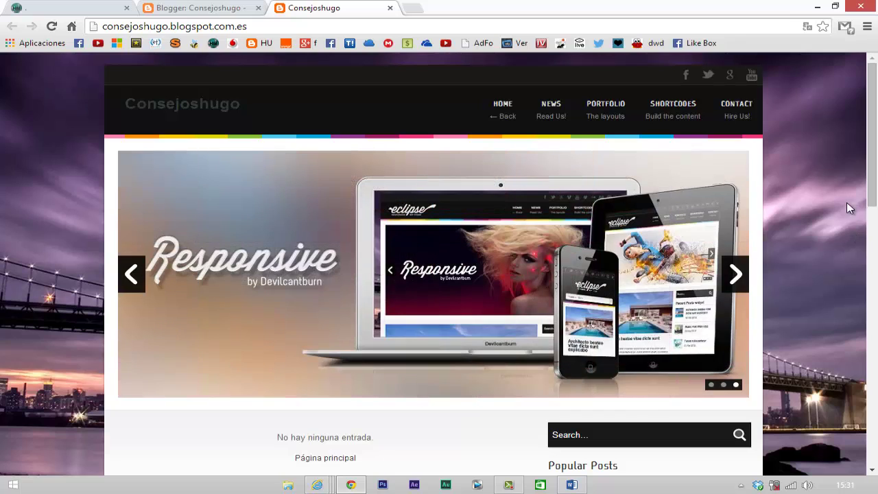
# Minimize the browser and hide all the icons on the Windows desktop
pyautogui.click(817, 7)
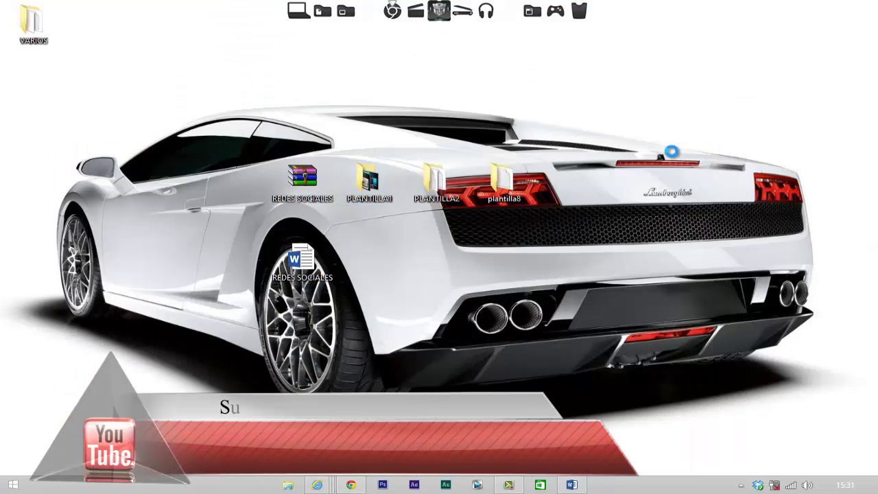
pyautogui.rightClick(675, 154)
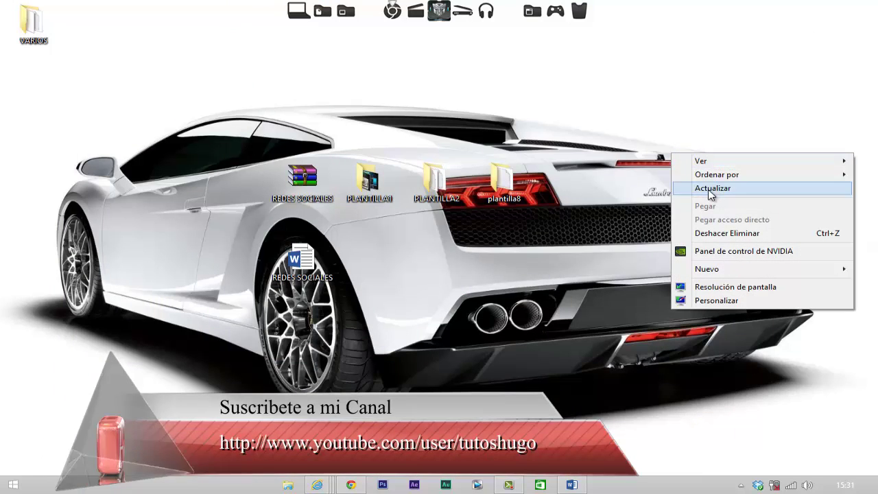
pyautogui.moveTo(712, 164)
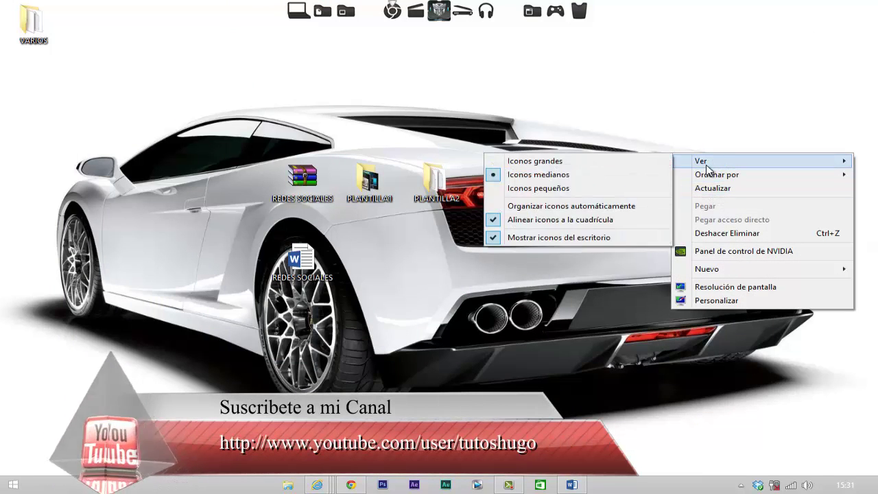
pyautogui.click(646, 238)
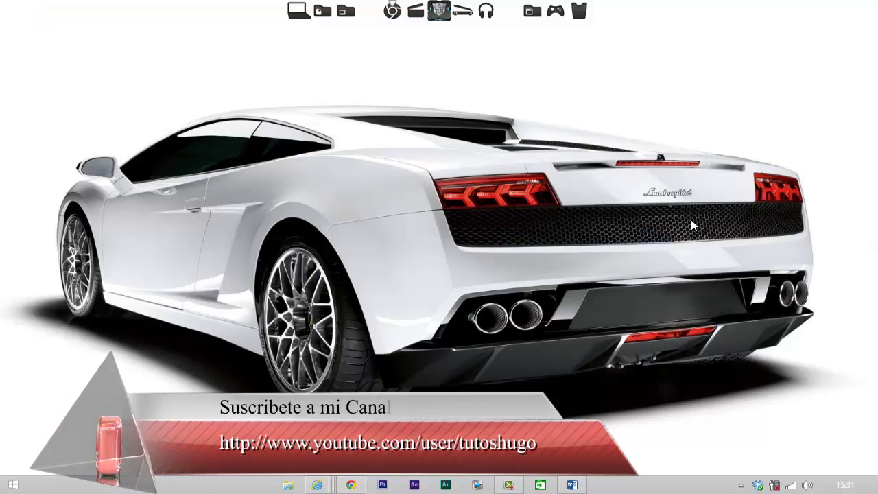